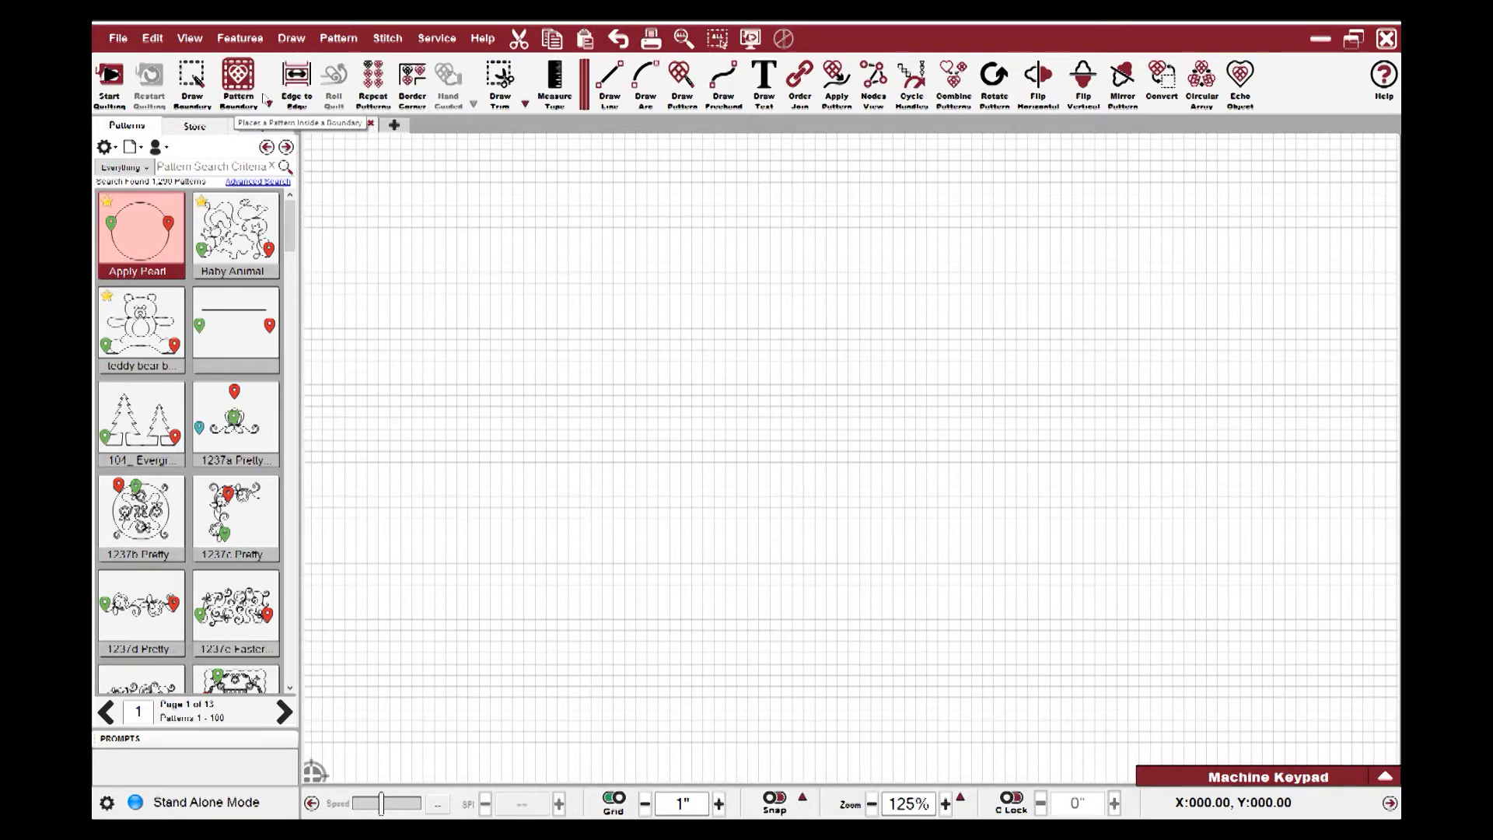
# - Create a Quilt Group tab for repeated patterns with the Repeat Patterns button
pyautogui.click(373, 78)
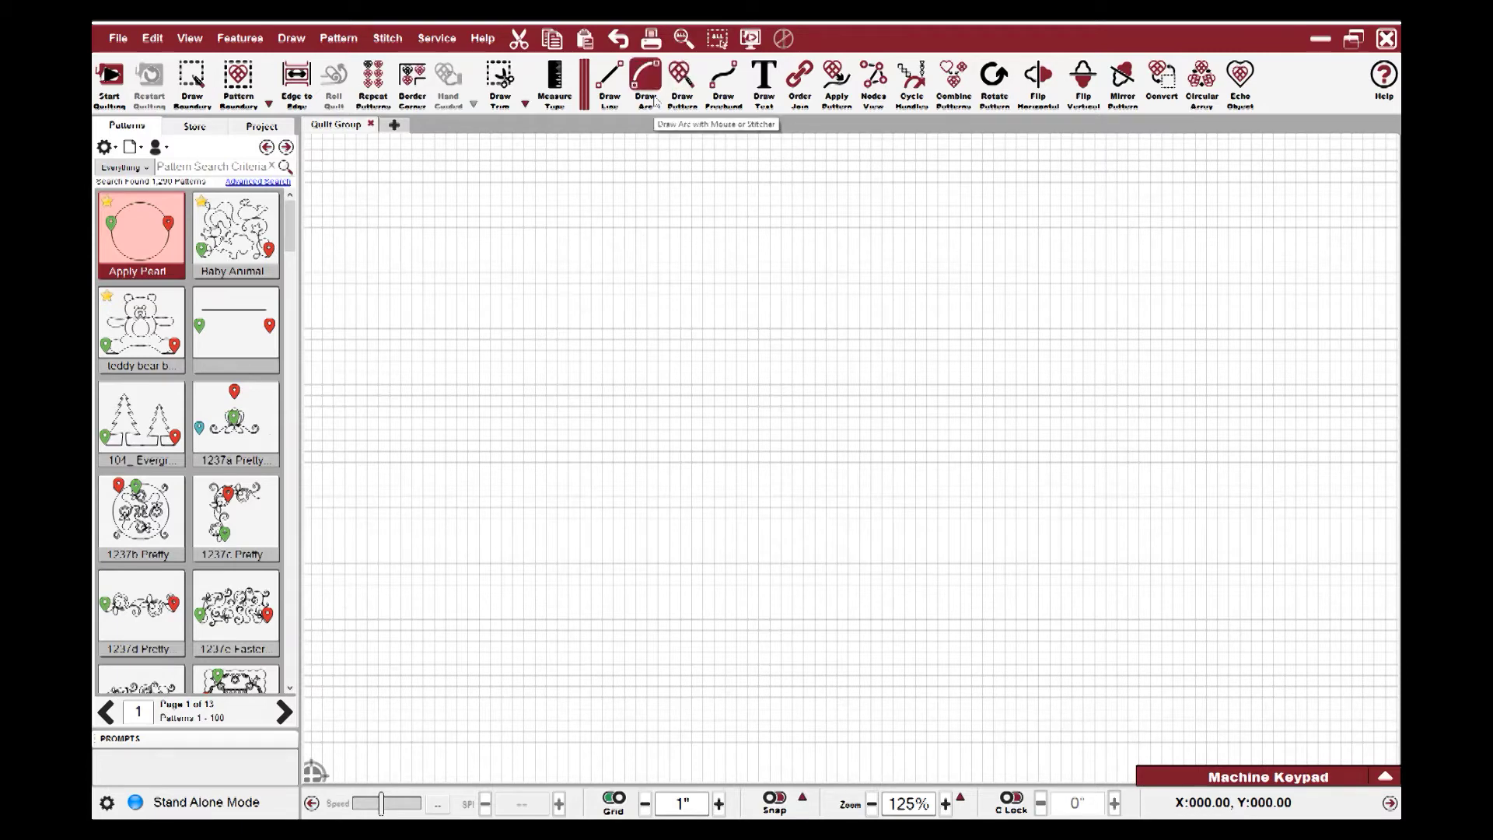
# - In Customize Toolstrip, move Restart Quilting below Pattern Boundary and Roll Quilt above Edge to Edge
pyautogui.rightClick(655, 101)
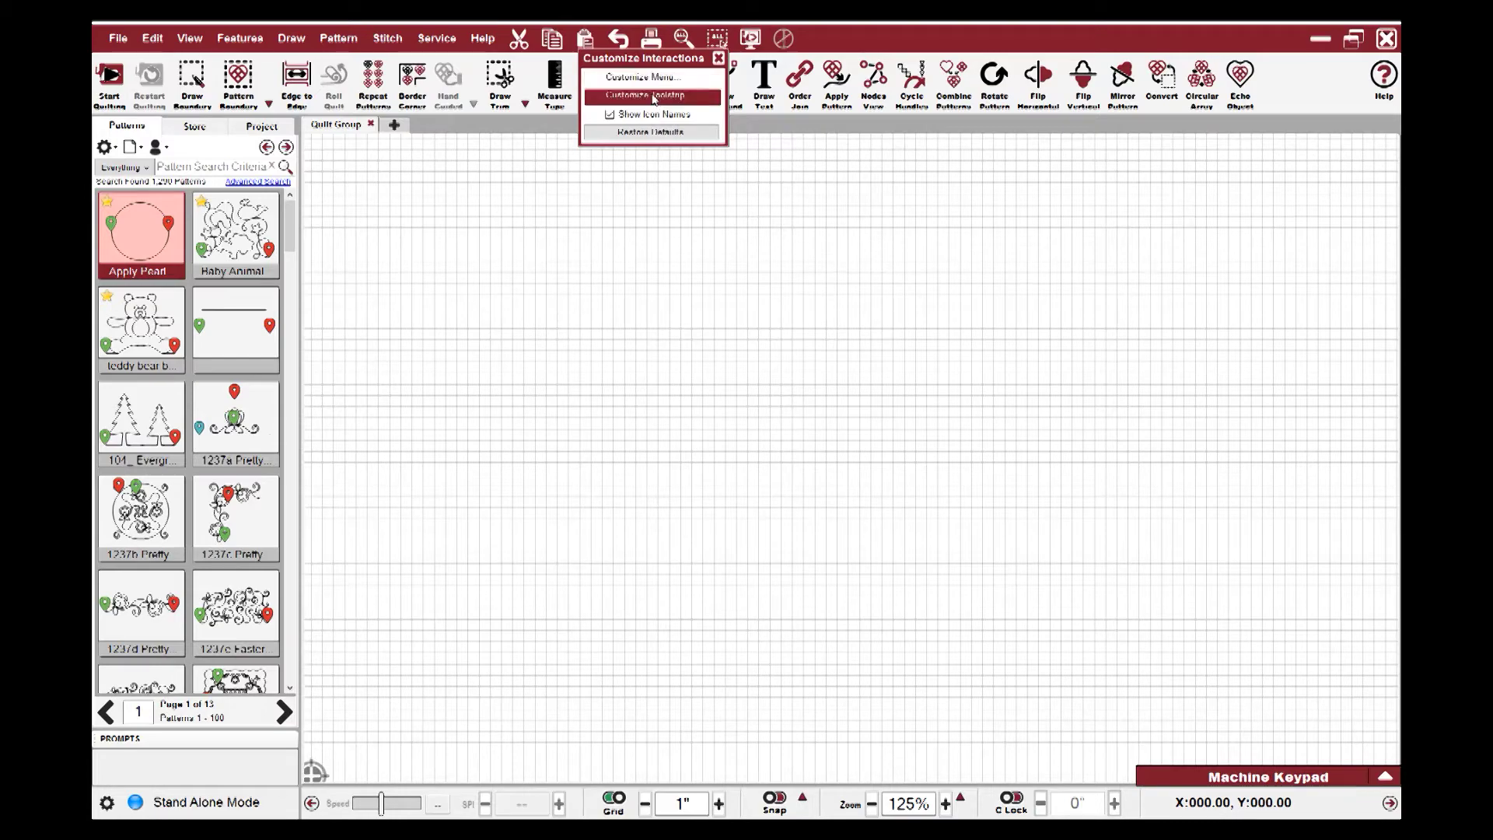
pyautogui.click(655, 95)
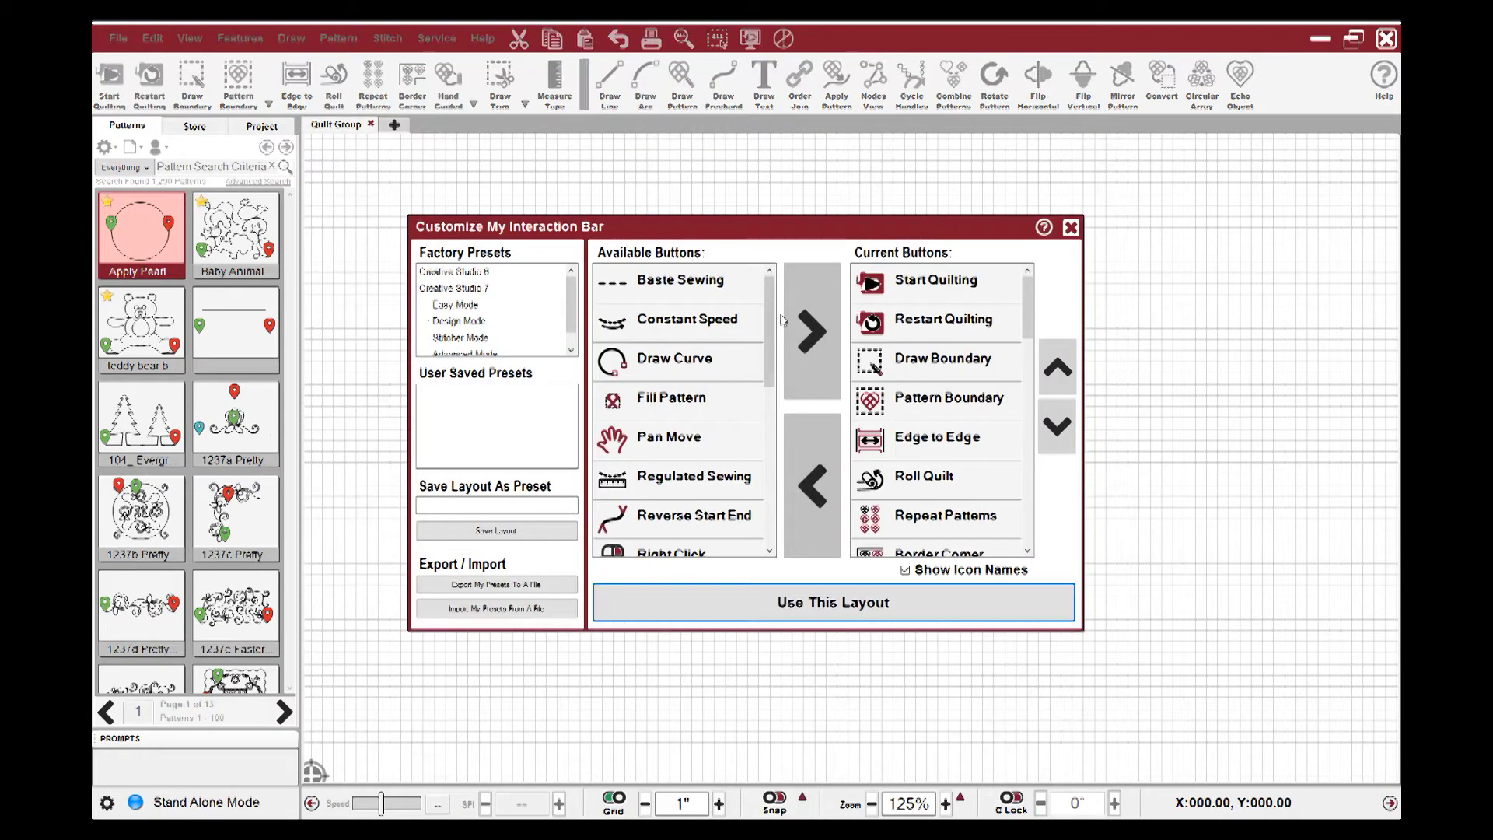
pyautogui.click(922, 337)
pyautogui.click(1055, 444)
pyautogui.click(1057, 443)
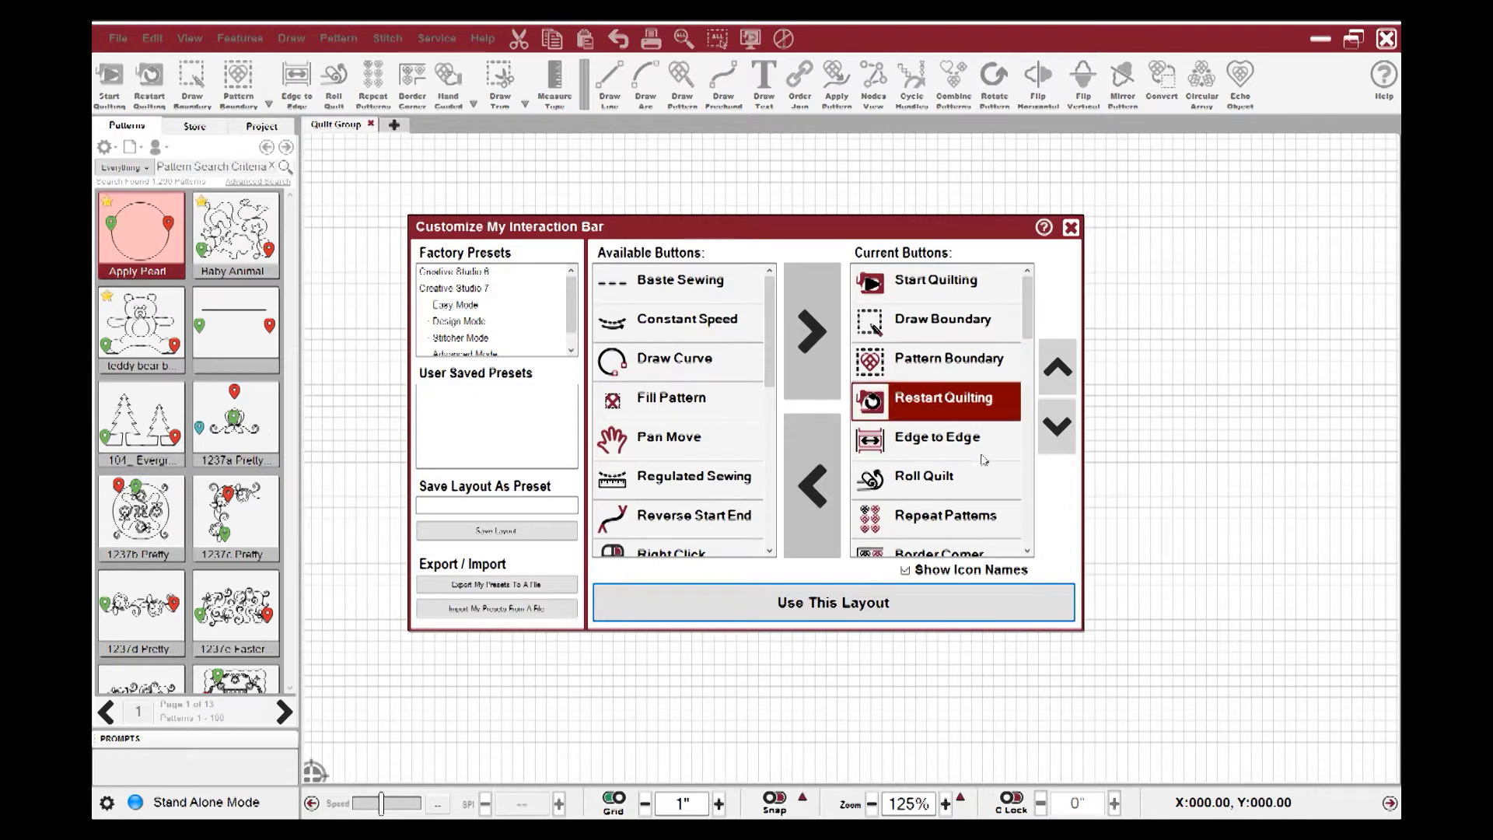
pyautogui.click(974, 478)
pyautogui.click(1058, 366)
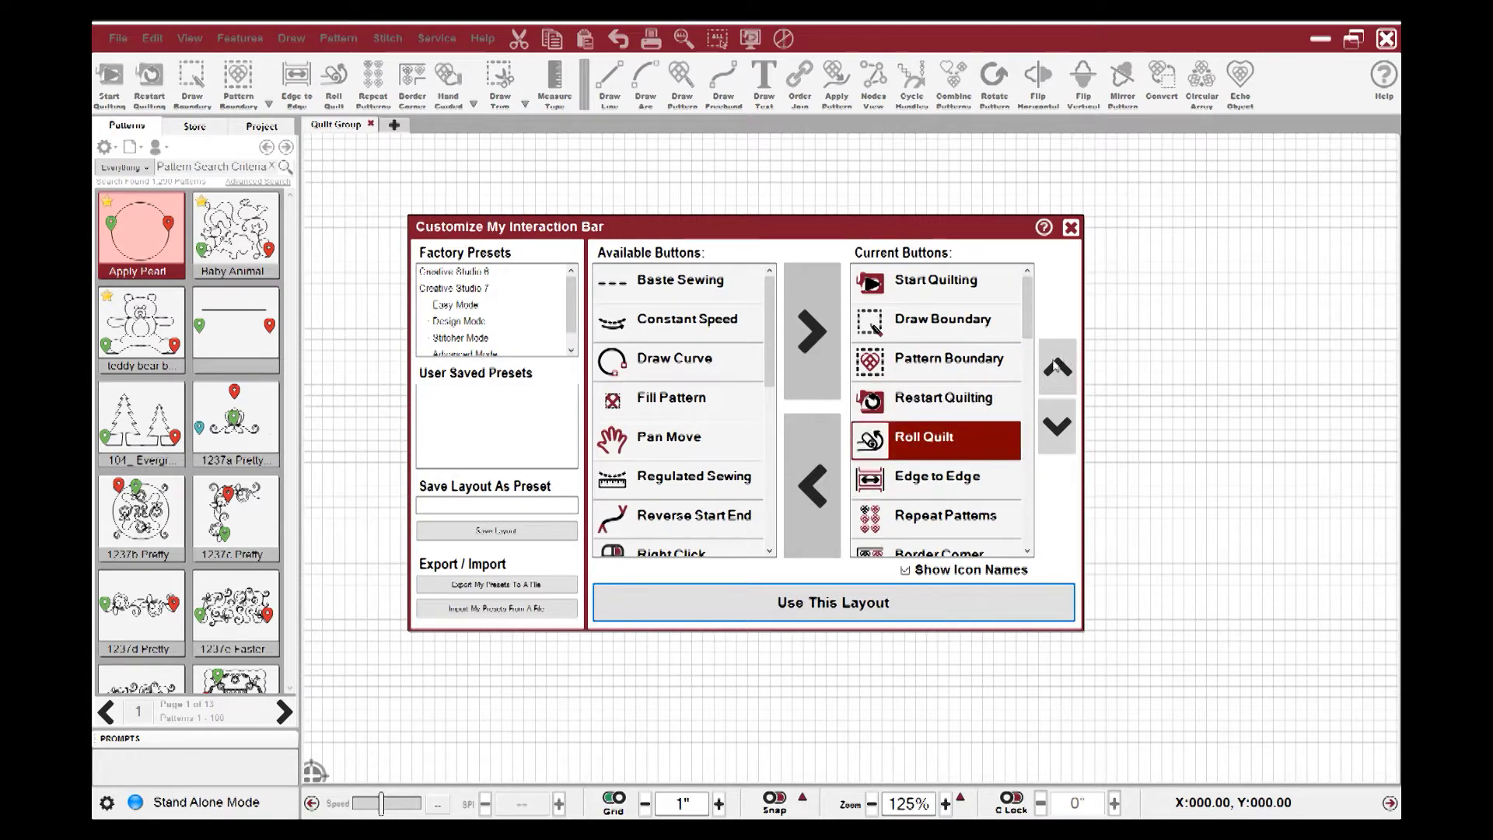
# - Add Pan Move and Reverse Start End to the toolbar and apply the layout
pyautogui.click(724, 448)
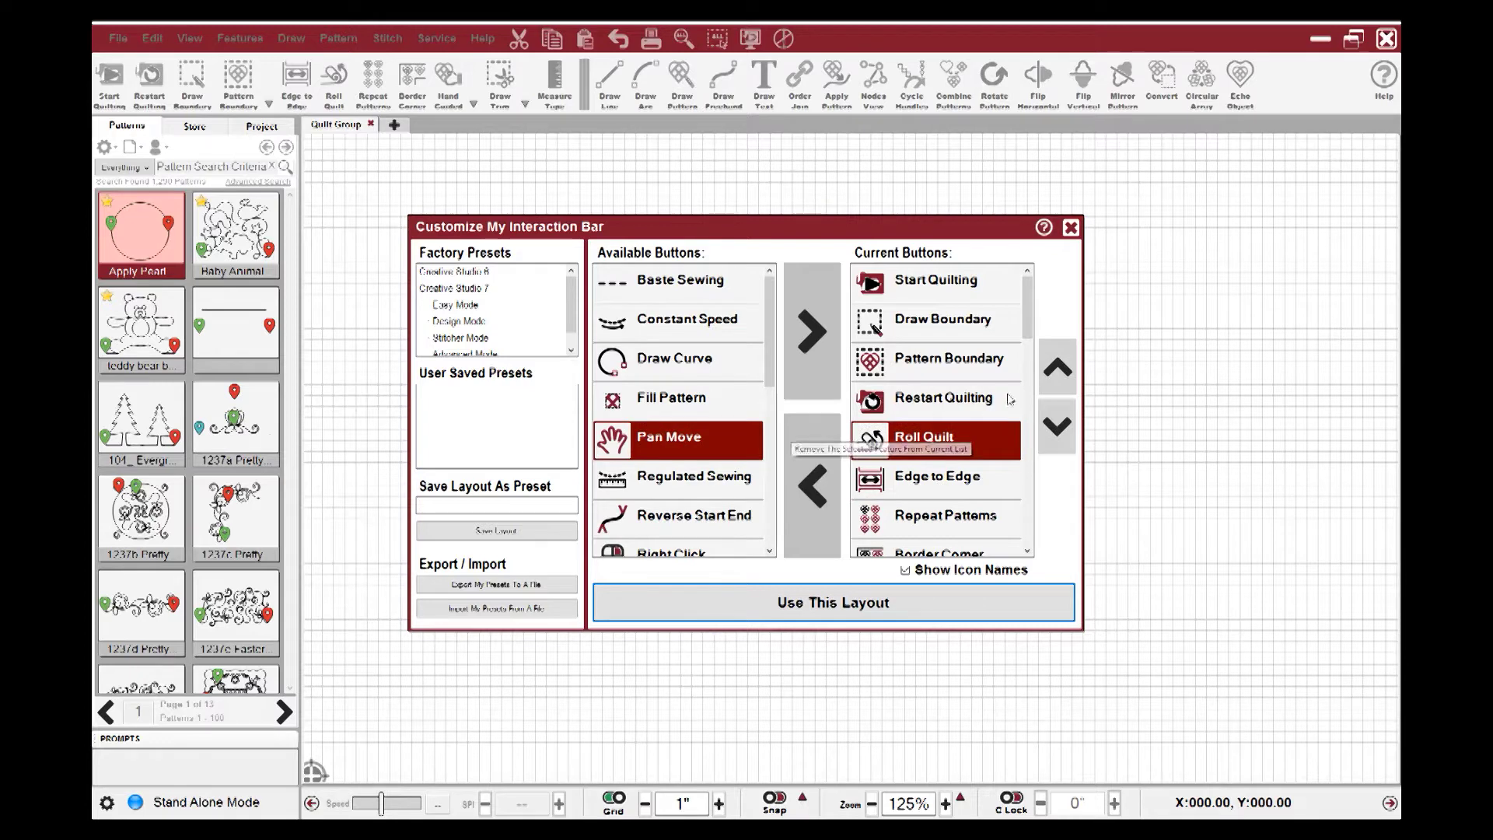
pyautogui.click(819, 342)
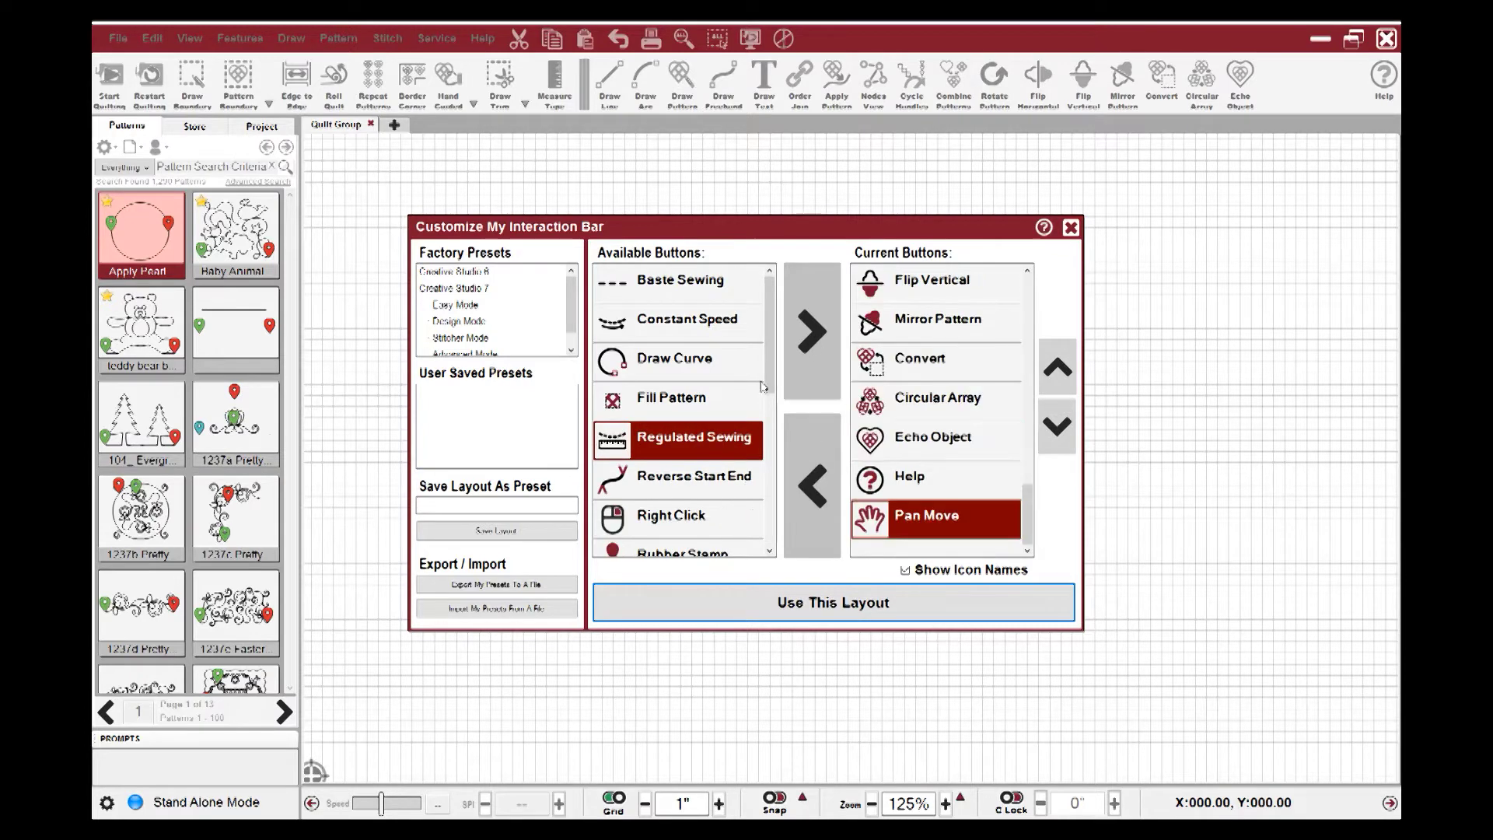
pyautogui.click(692, 488)
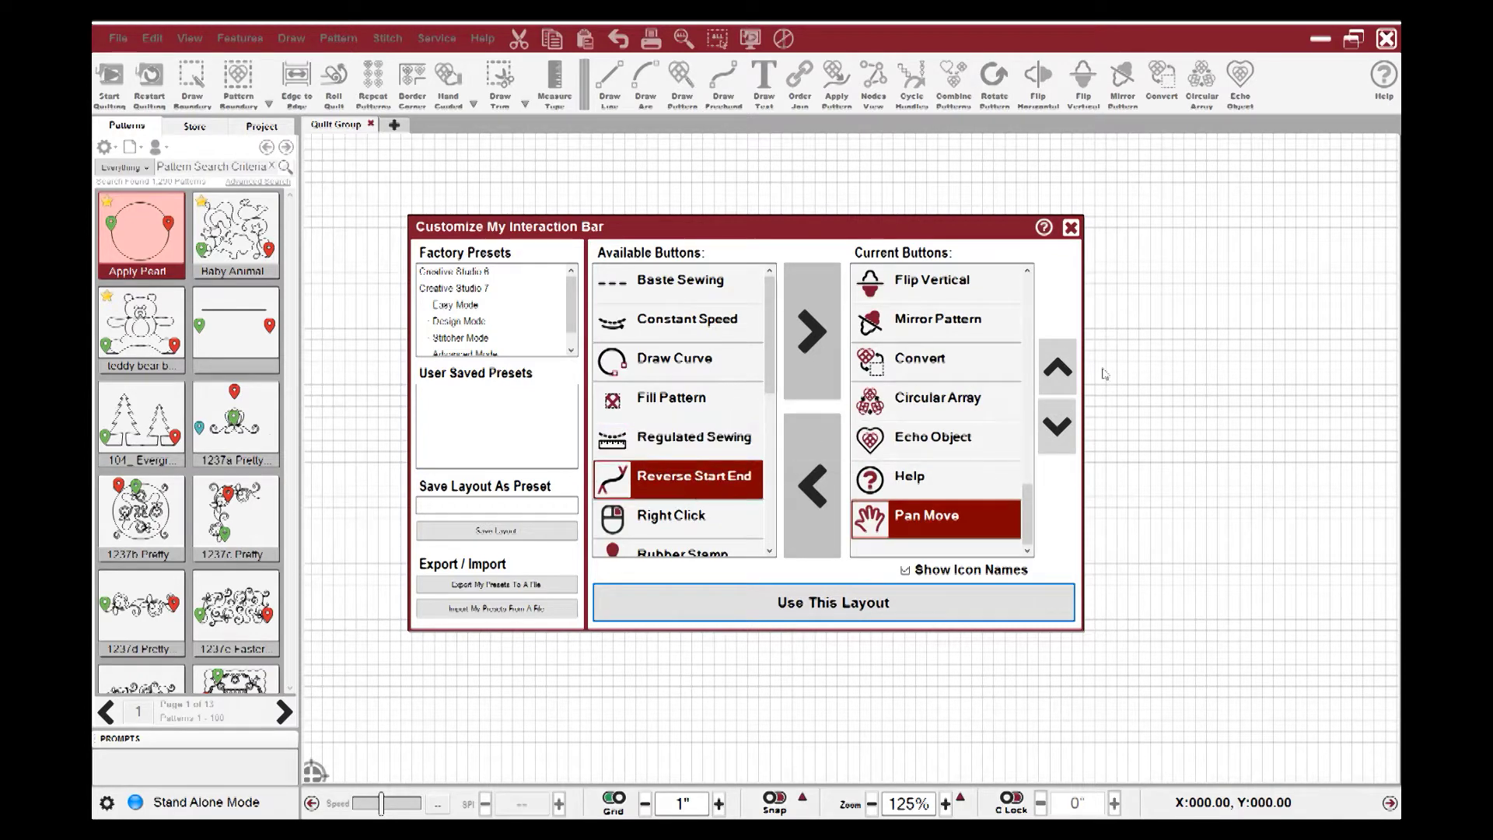
pyautogui.click(794, 359)
pyautogui.click(858, 614)
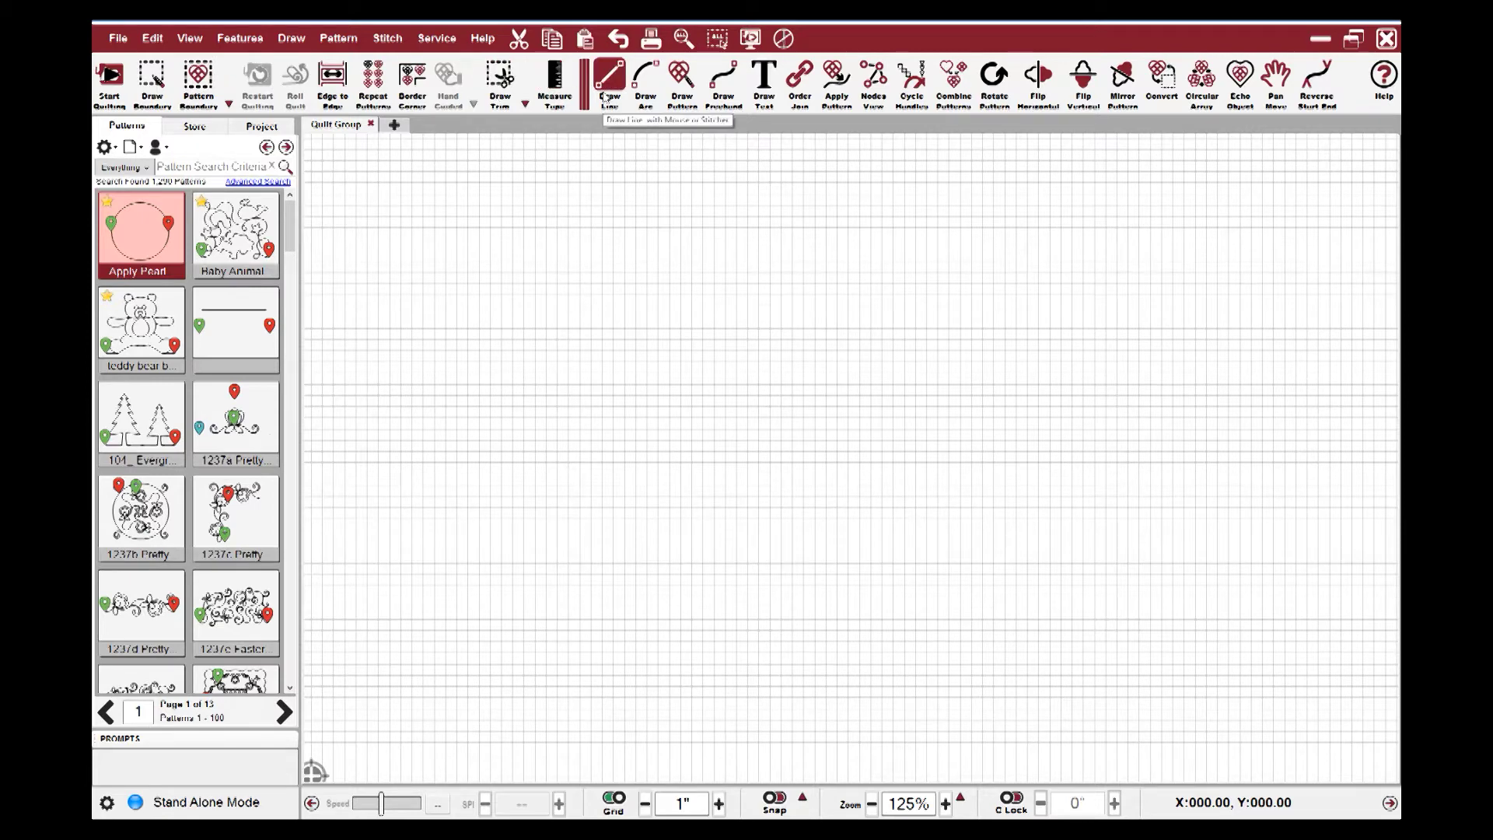
# - Apply the Creative Studio 8 preset from Customize Toolstrip as the toolbar layout
pyautogui.rightClick(606, 97)
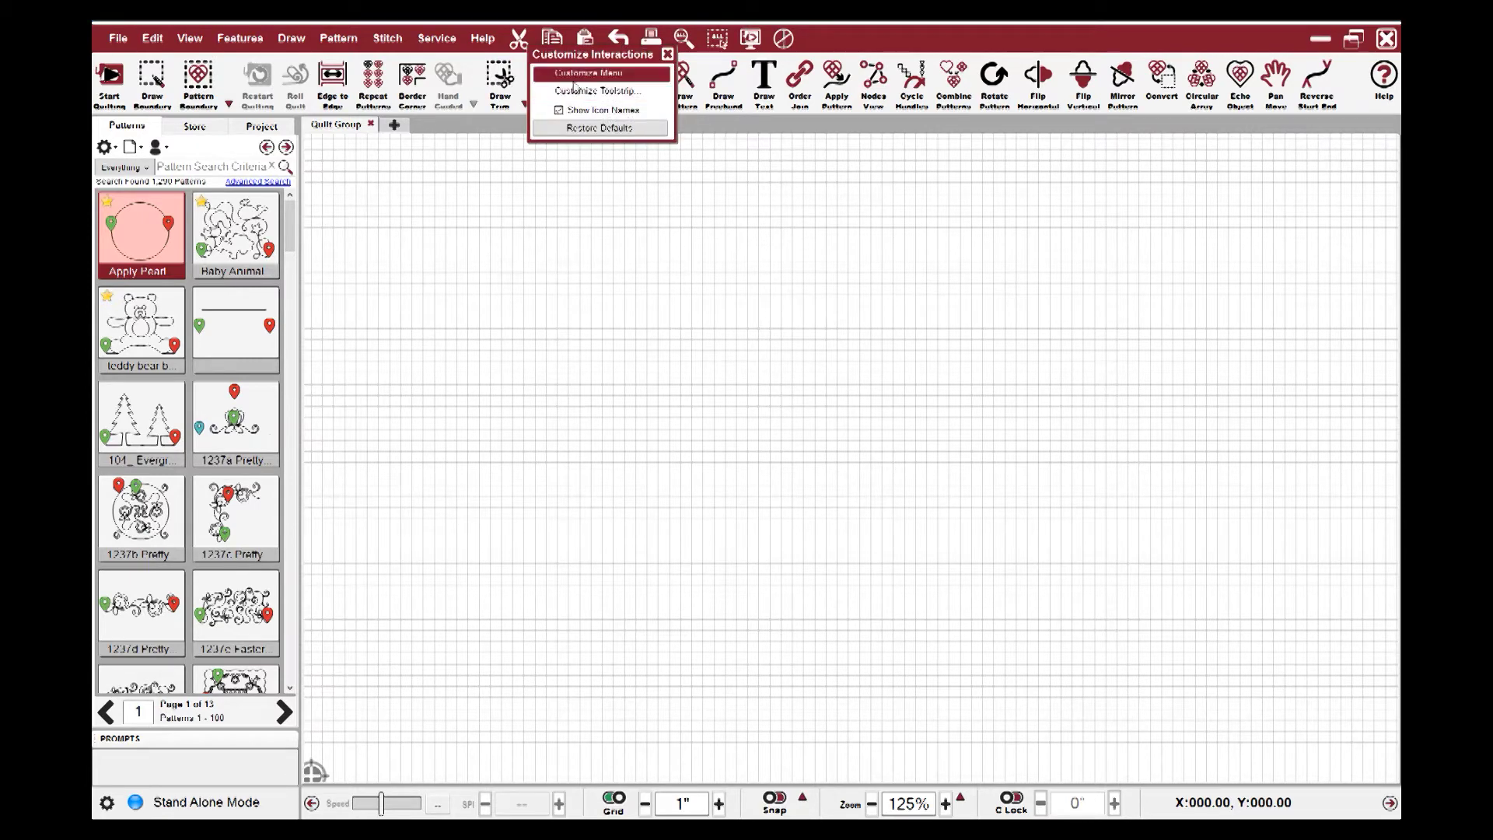
pyautogui.click(572, 93)
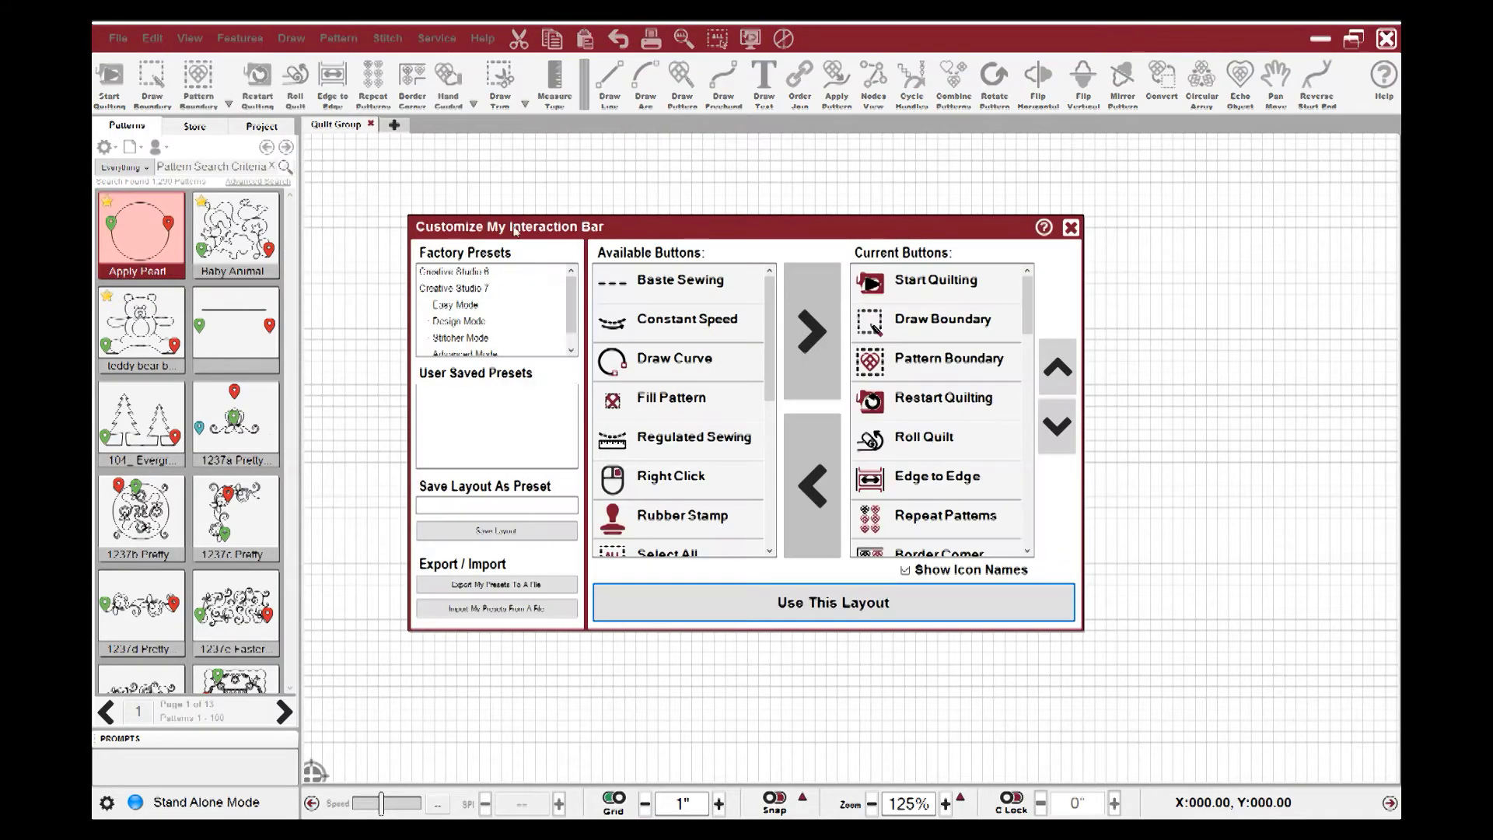
pyautogui.click(474, 272)
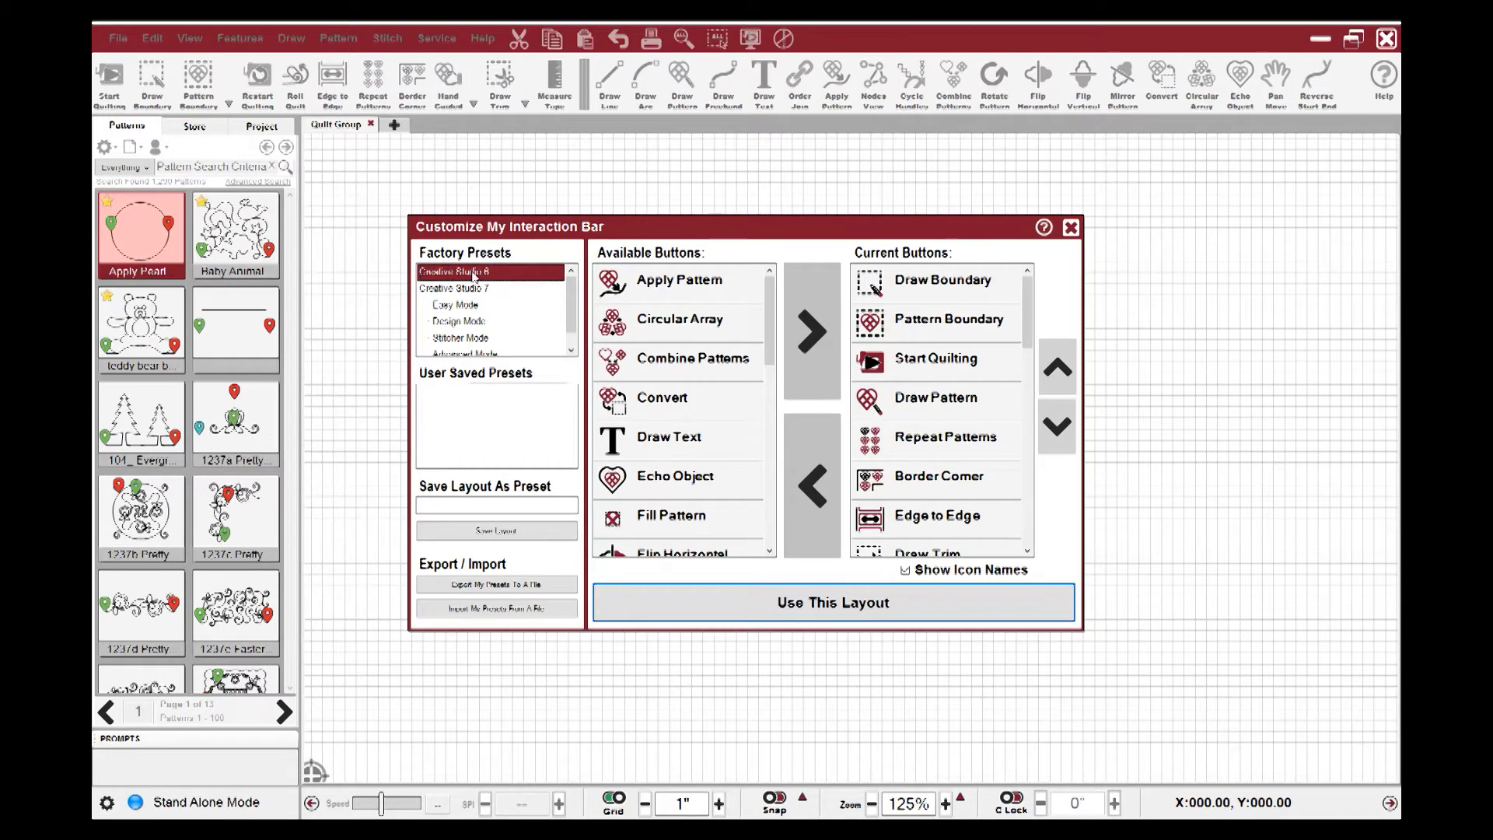
pyautogui.click(808, 608)
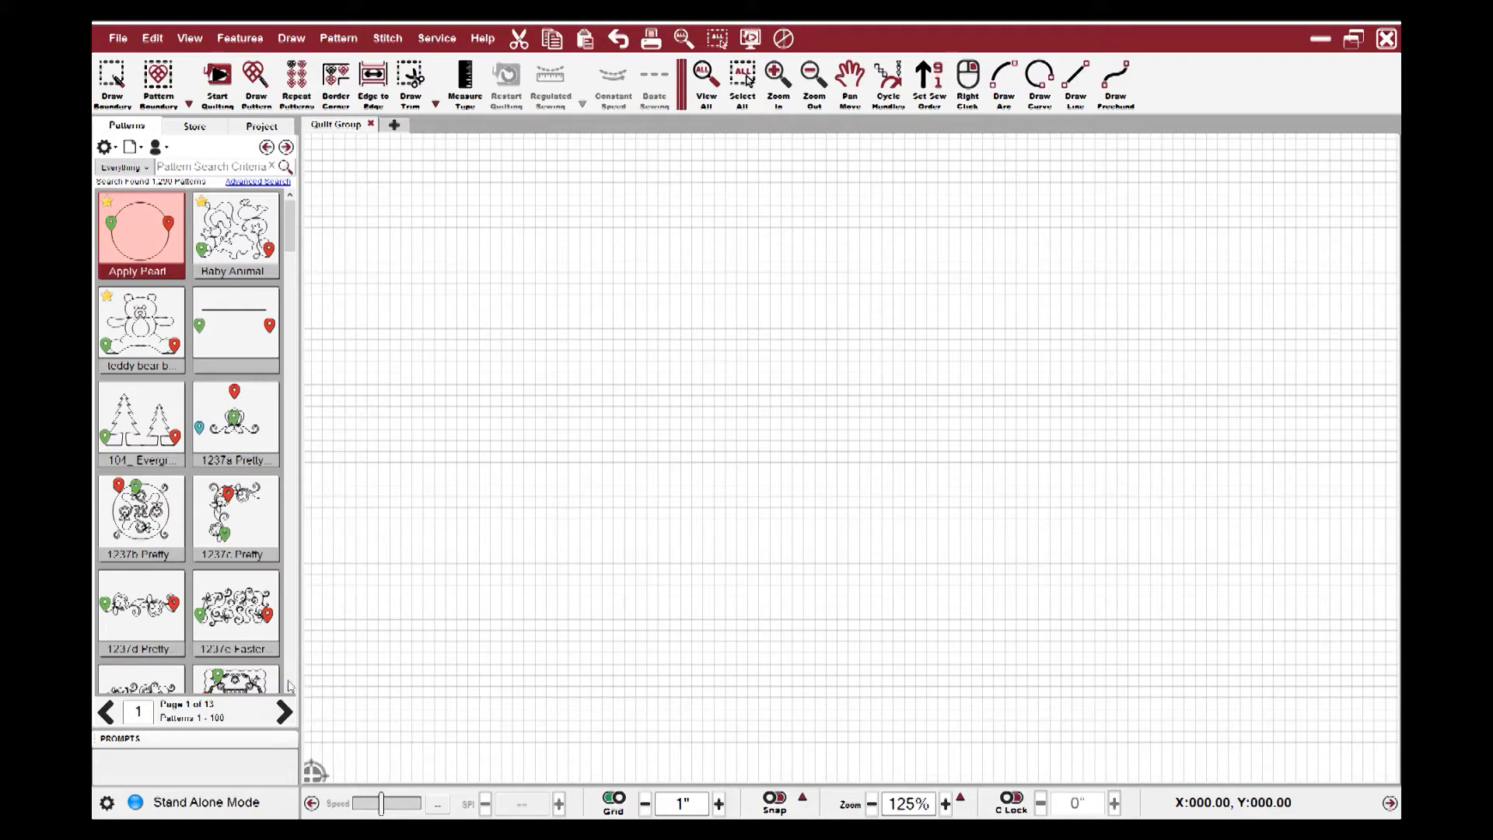
pyautogui.scroll(-6, 296, 692)
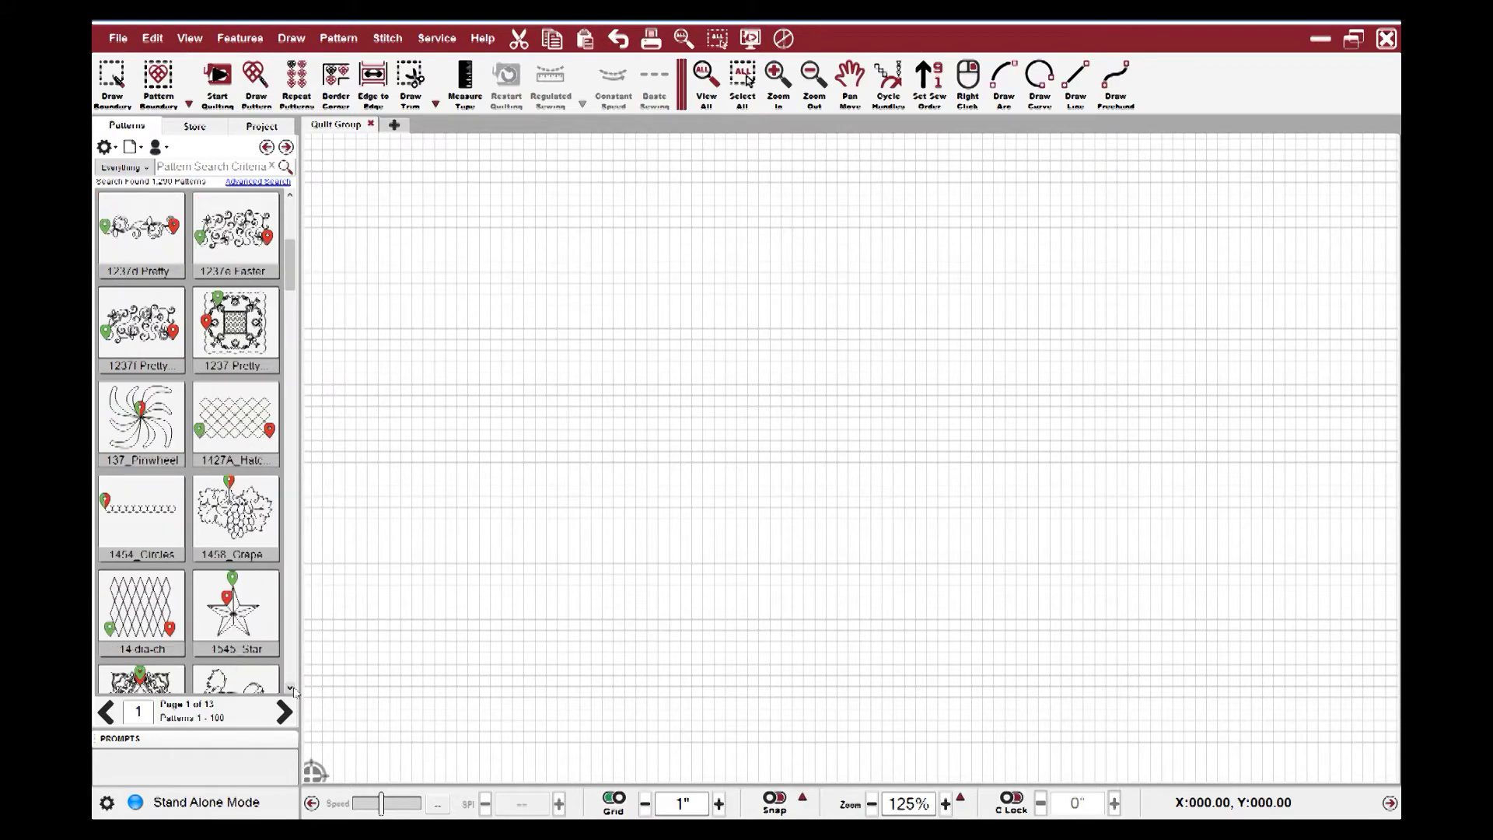
pyautogui.scroll(-3, 293, 691)
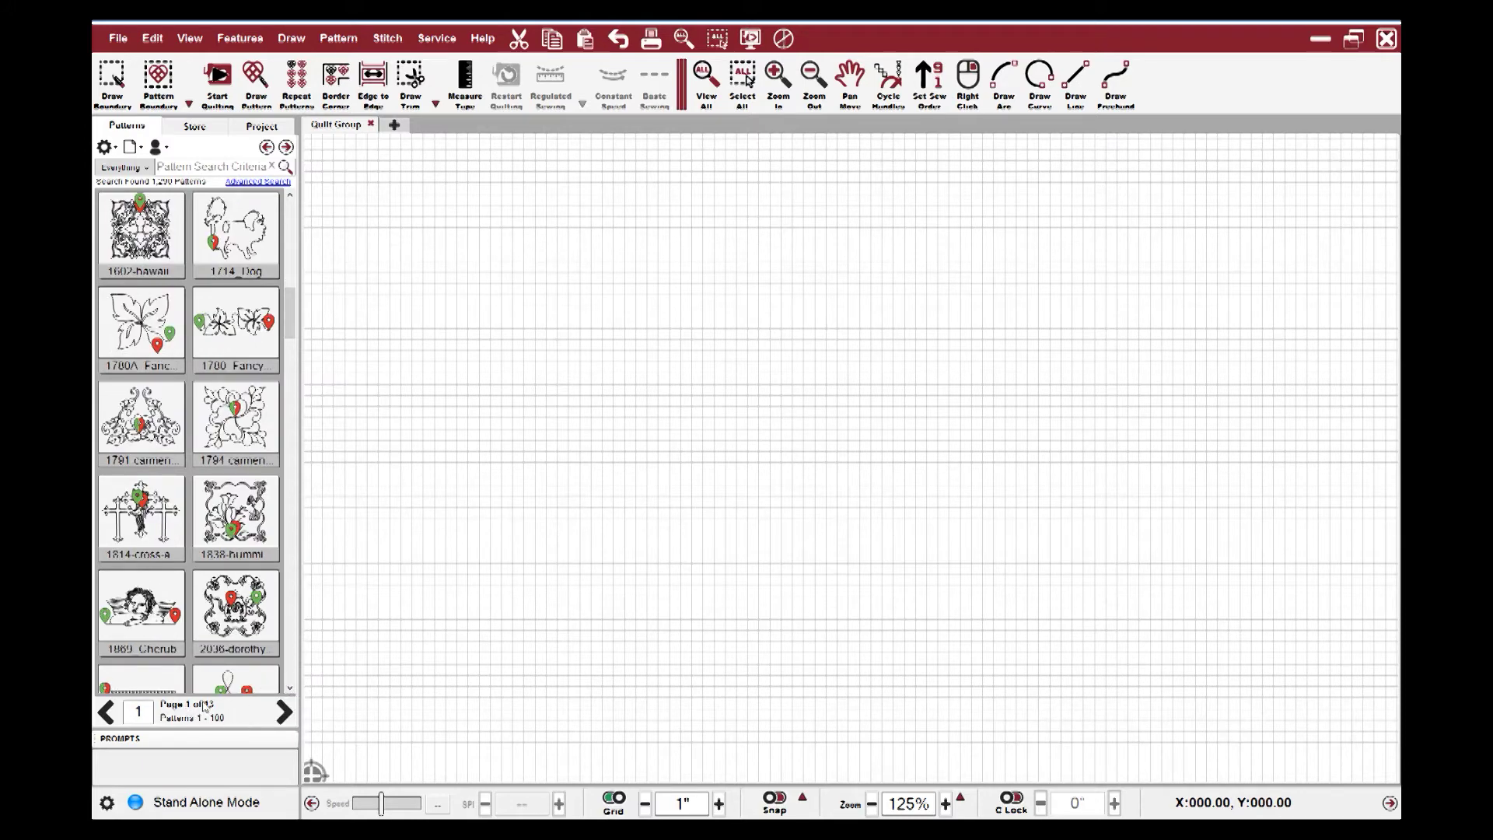
pyautogui.click(283, 711)
pyautogui.click(283, 711)
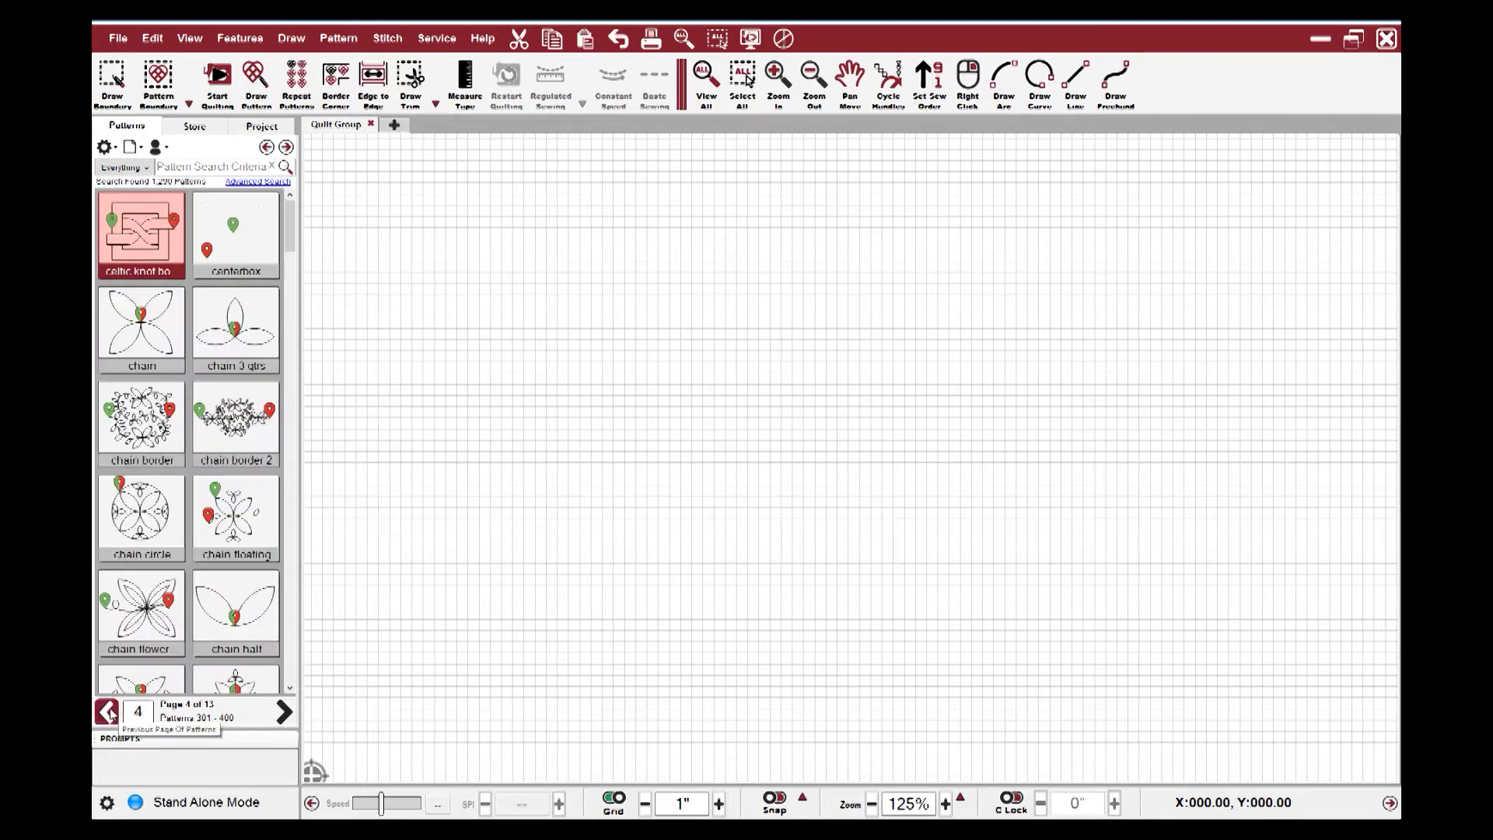
pyautogui.click(107, 712)
pyautogui.click(107, 712)
pyautogui.click(107, 712)
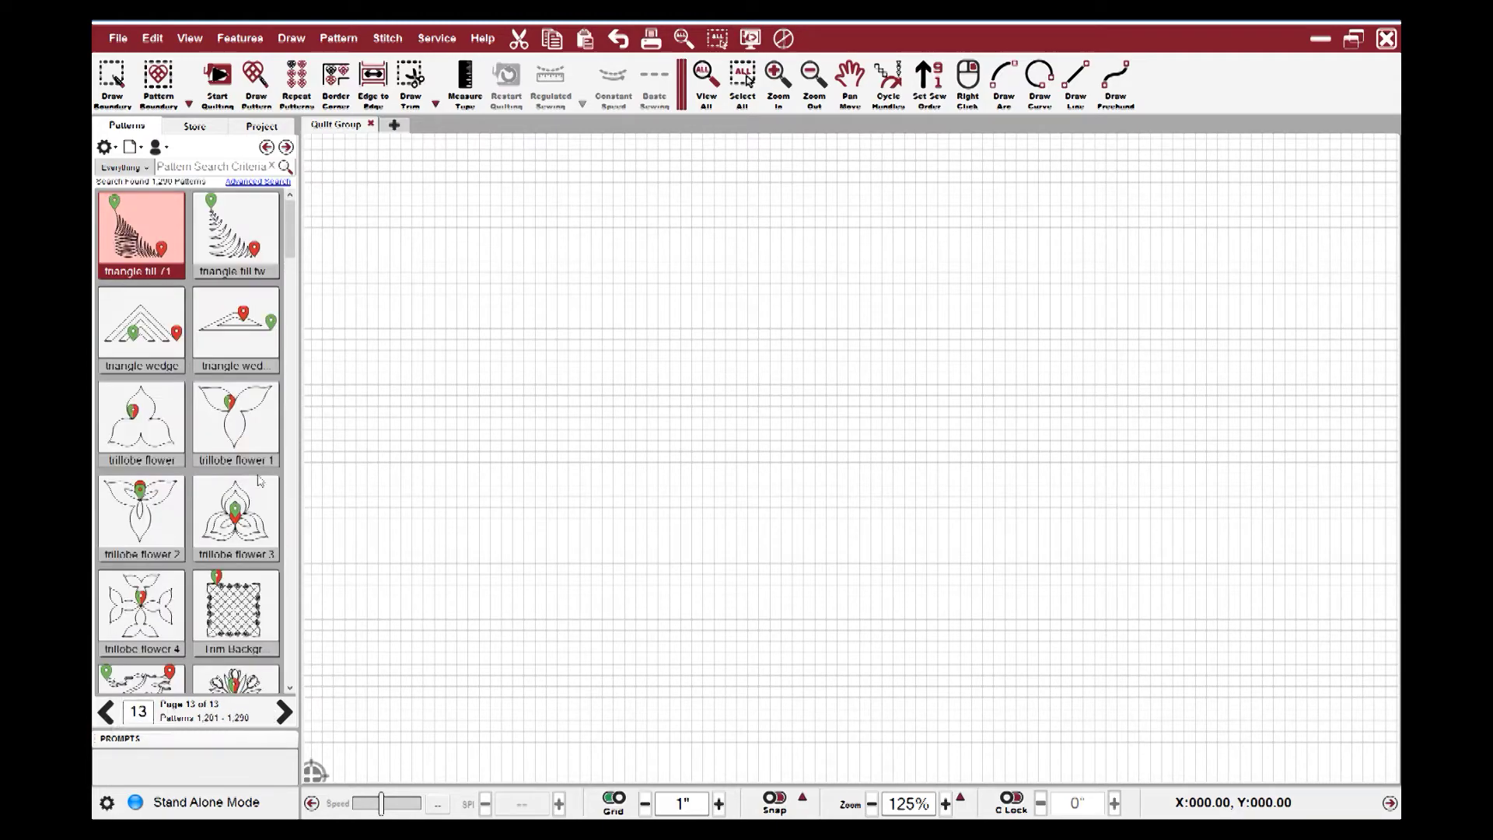
pyautogui.click(286, 147)
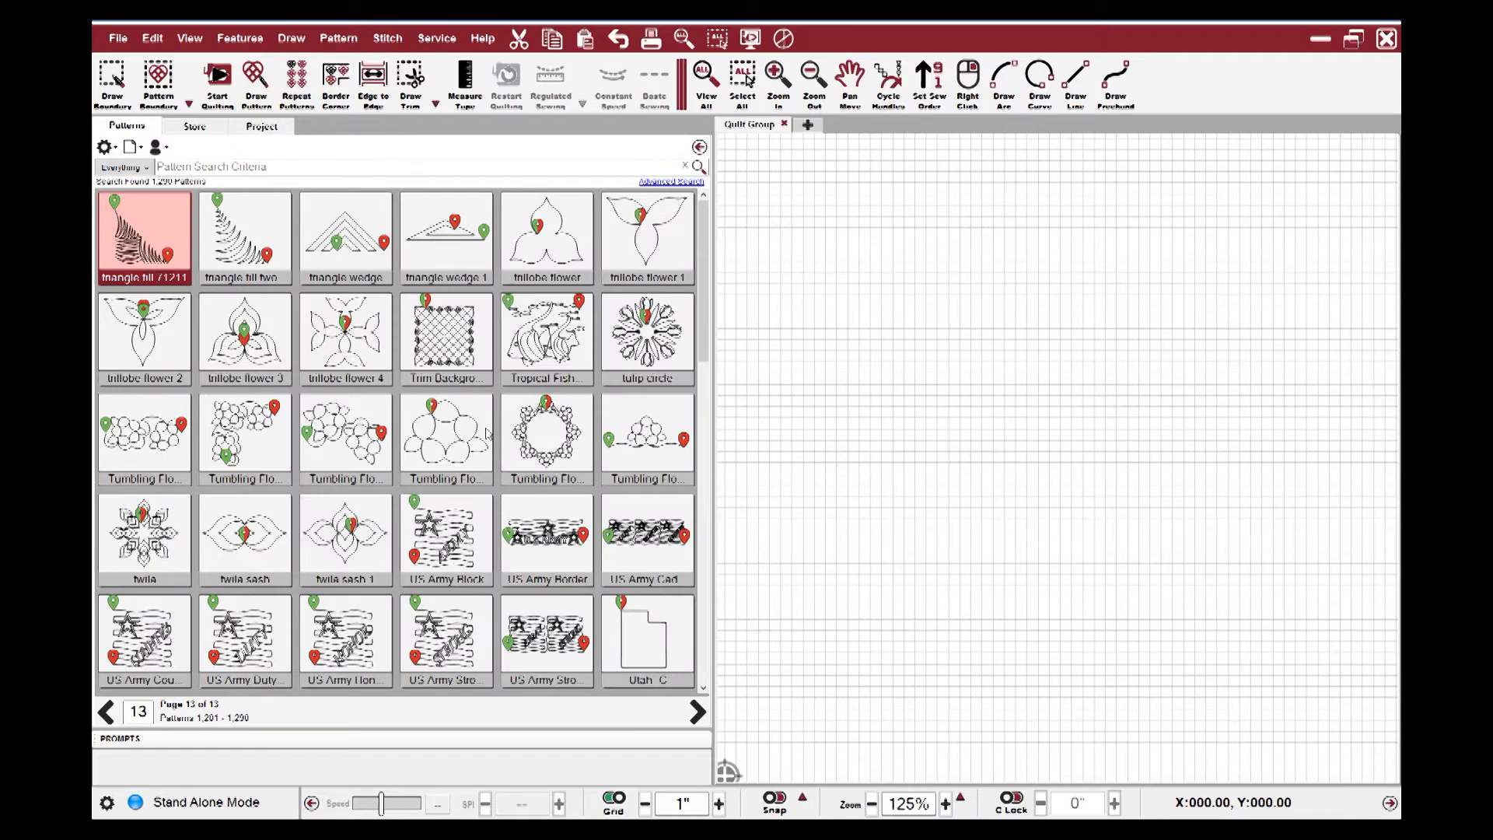
pyautogui.click(104, 147)
pyautogui.click(131, 186)
pyautogui.click(104, 147)
pyautogui.click(126, 179)
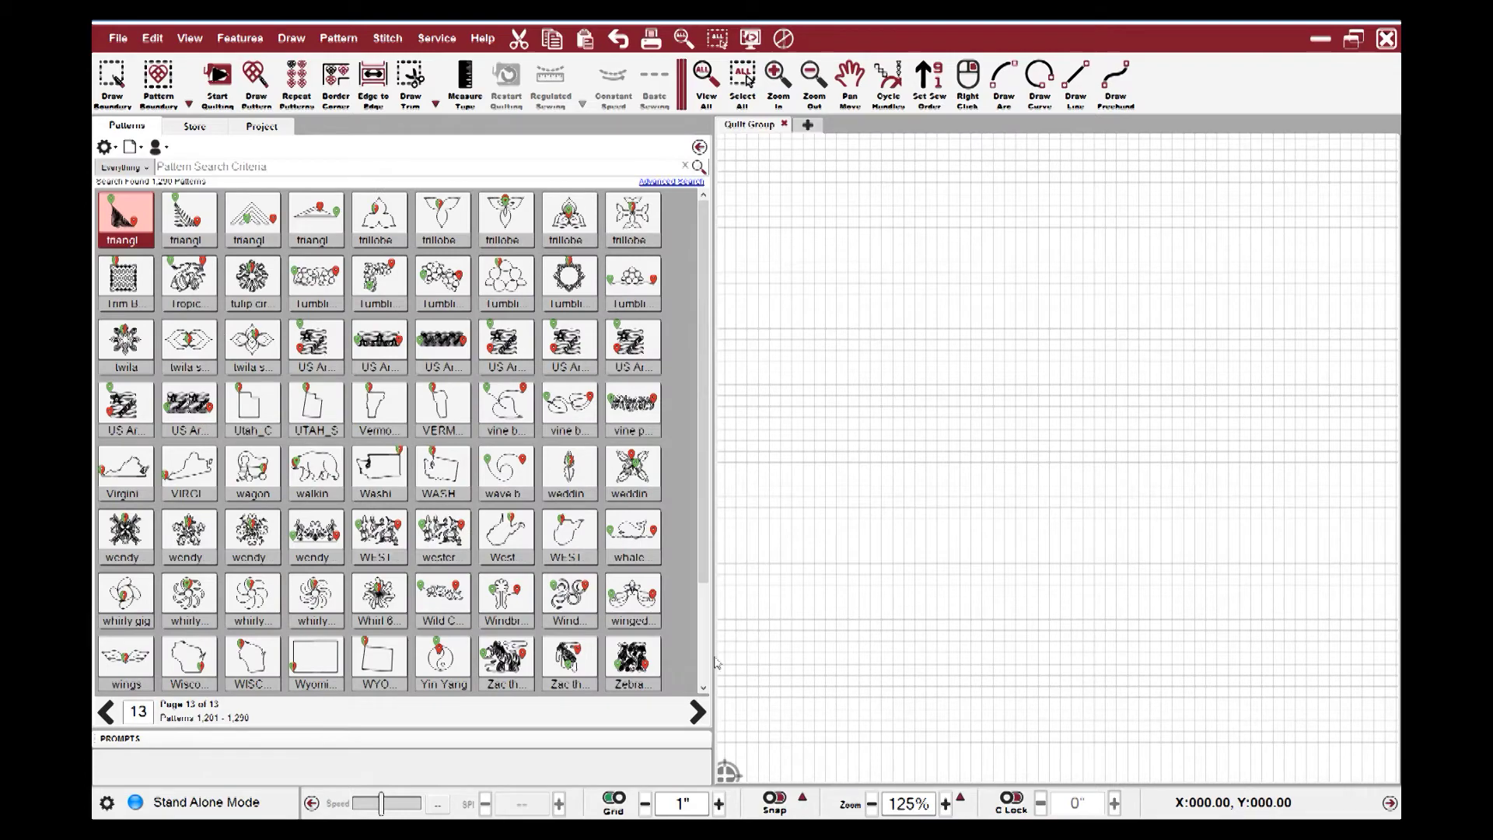
pyautogui.click(104, 146)
pyautogui.click(195, 184)
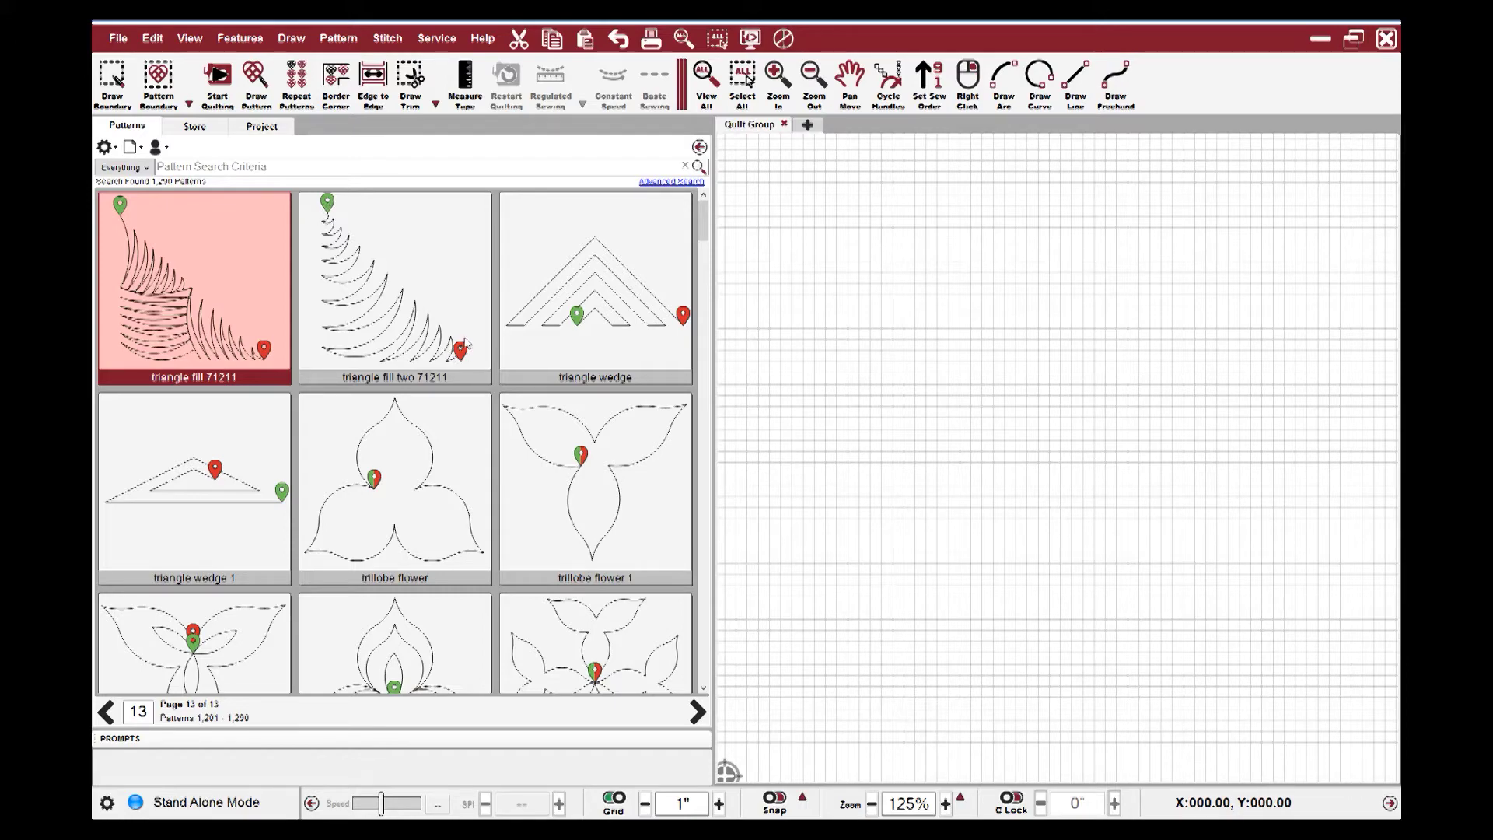
pyautogui.scroll(-5, 465, 346)
pyautogui.scroll(-10, 465, 346)
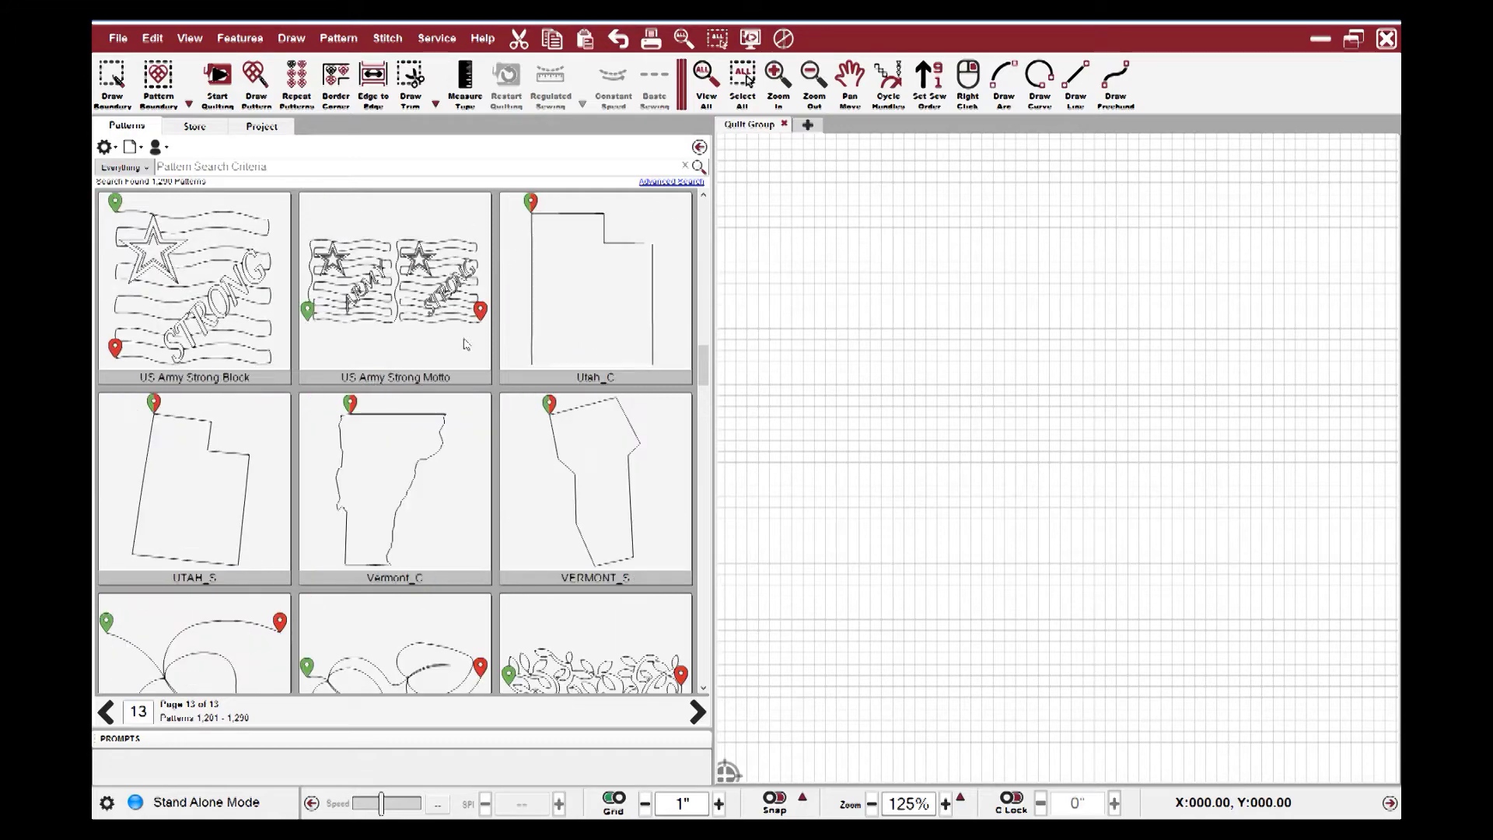
pyautogui.scroll(-8, 465, 345)
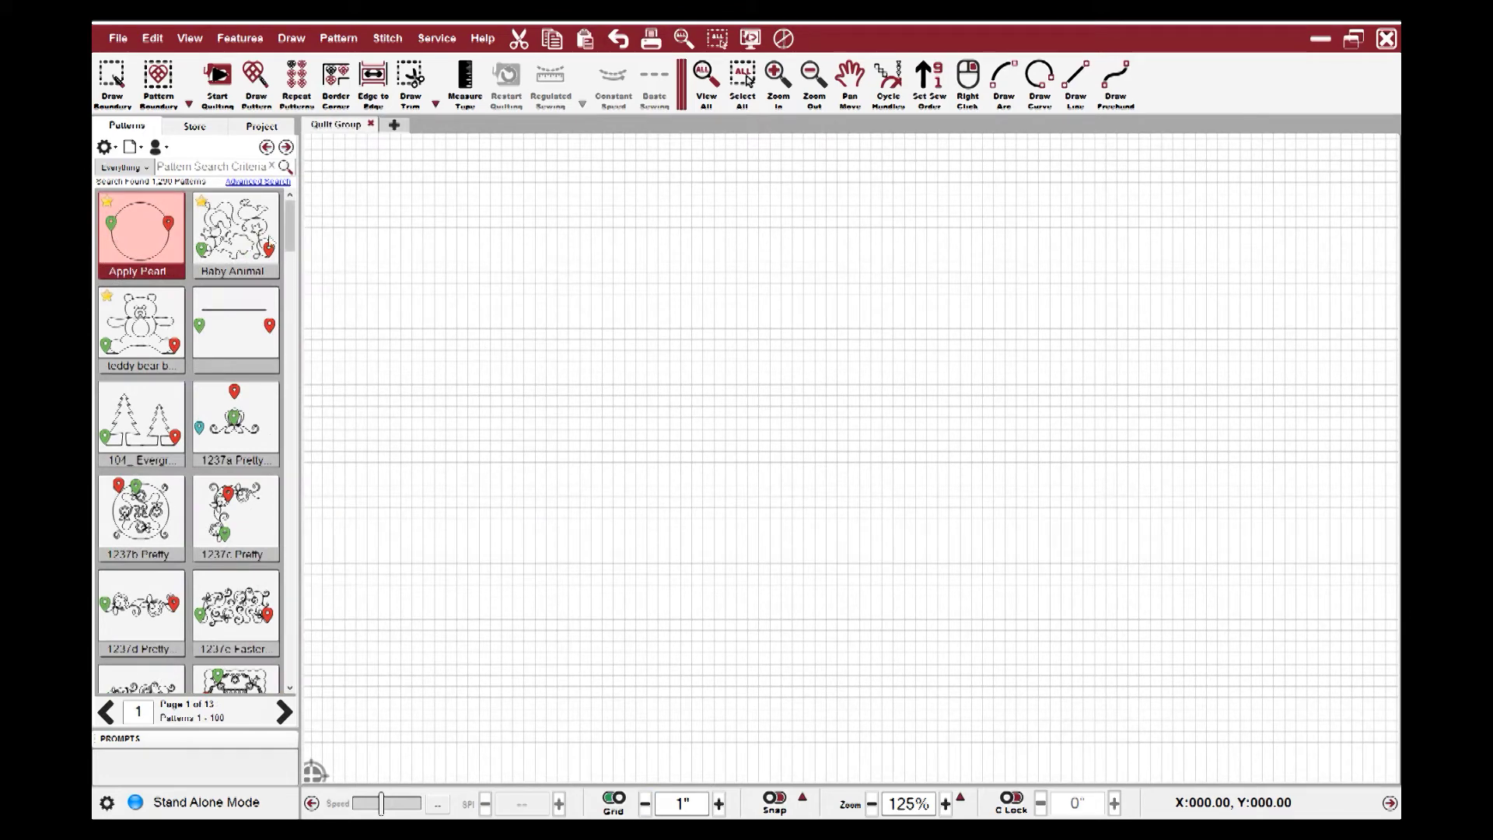
pyautogui.click(212, 166)
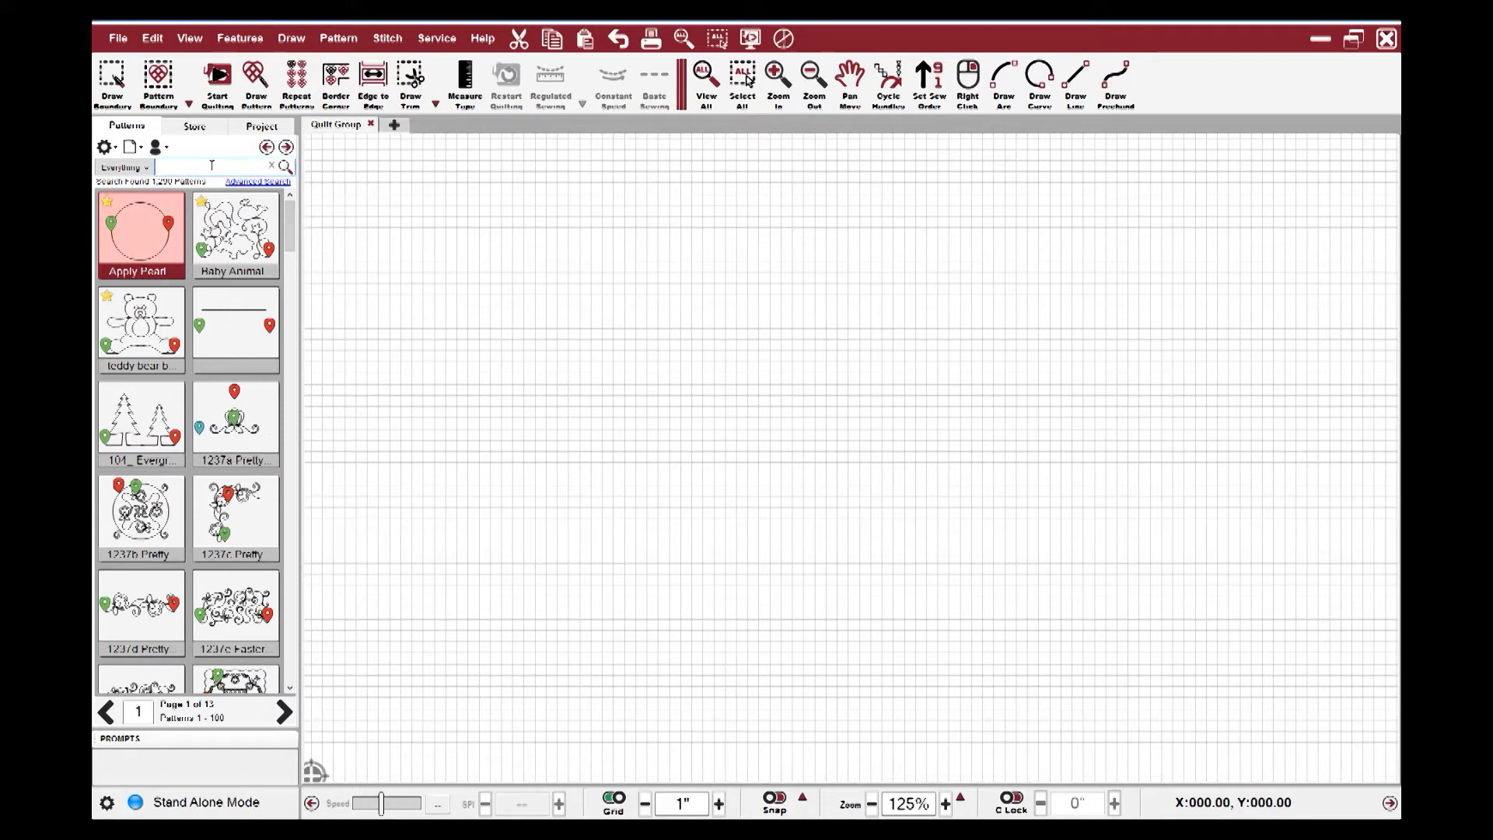
# - Search the pattern library for 'bear', then replace the search with 'flower'
pyautogui.write('bear')
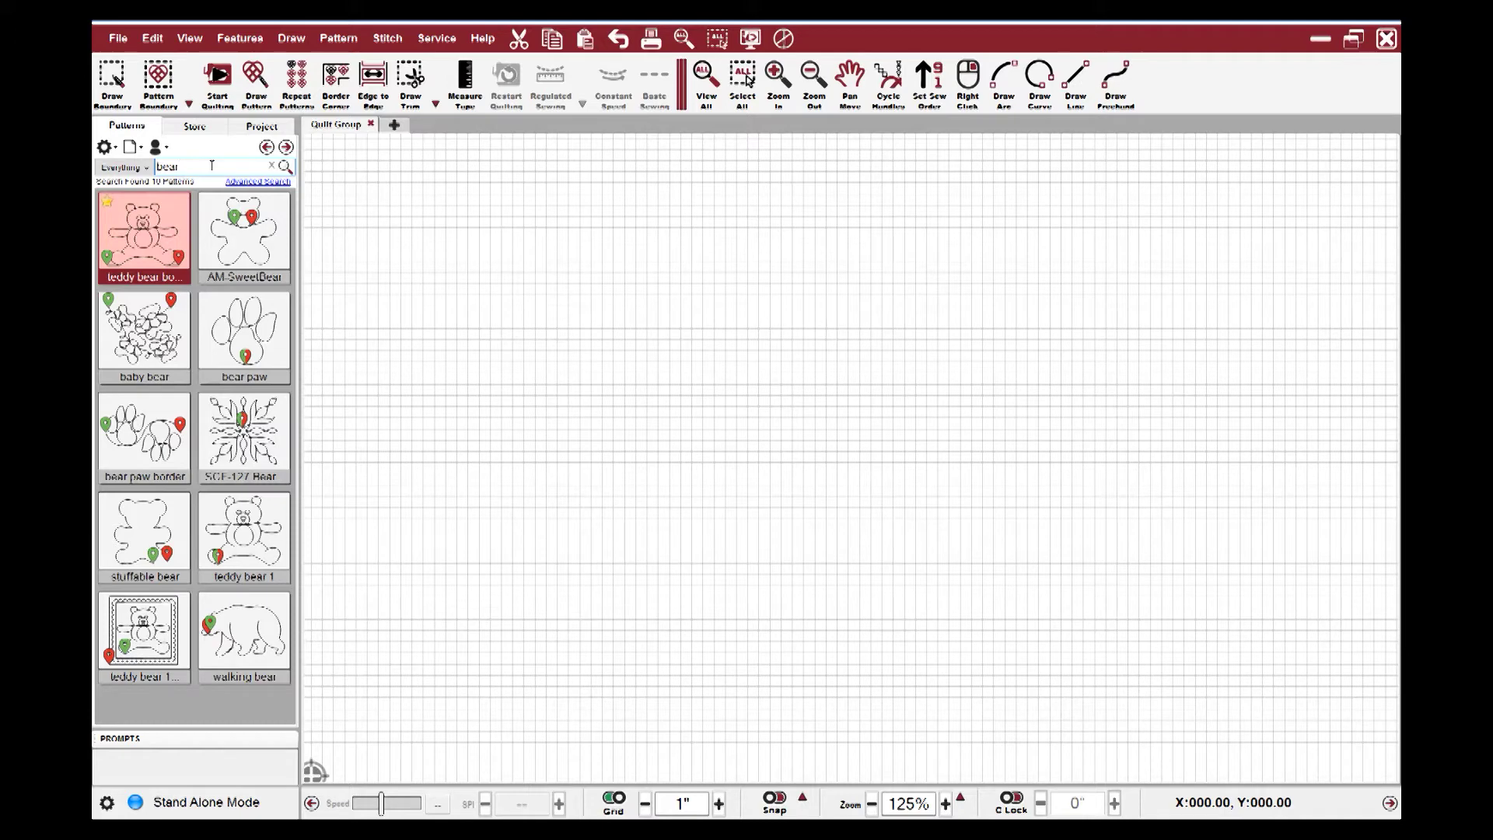
pyautogui.press('BackSpace')
pyautogui.press('BackSpace')
pyautogui.press('BackSpace')
pyautogui.press('BackSpace')
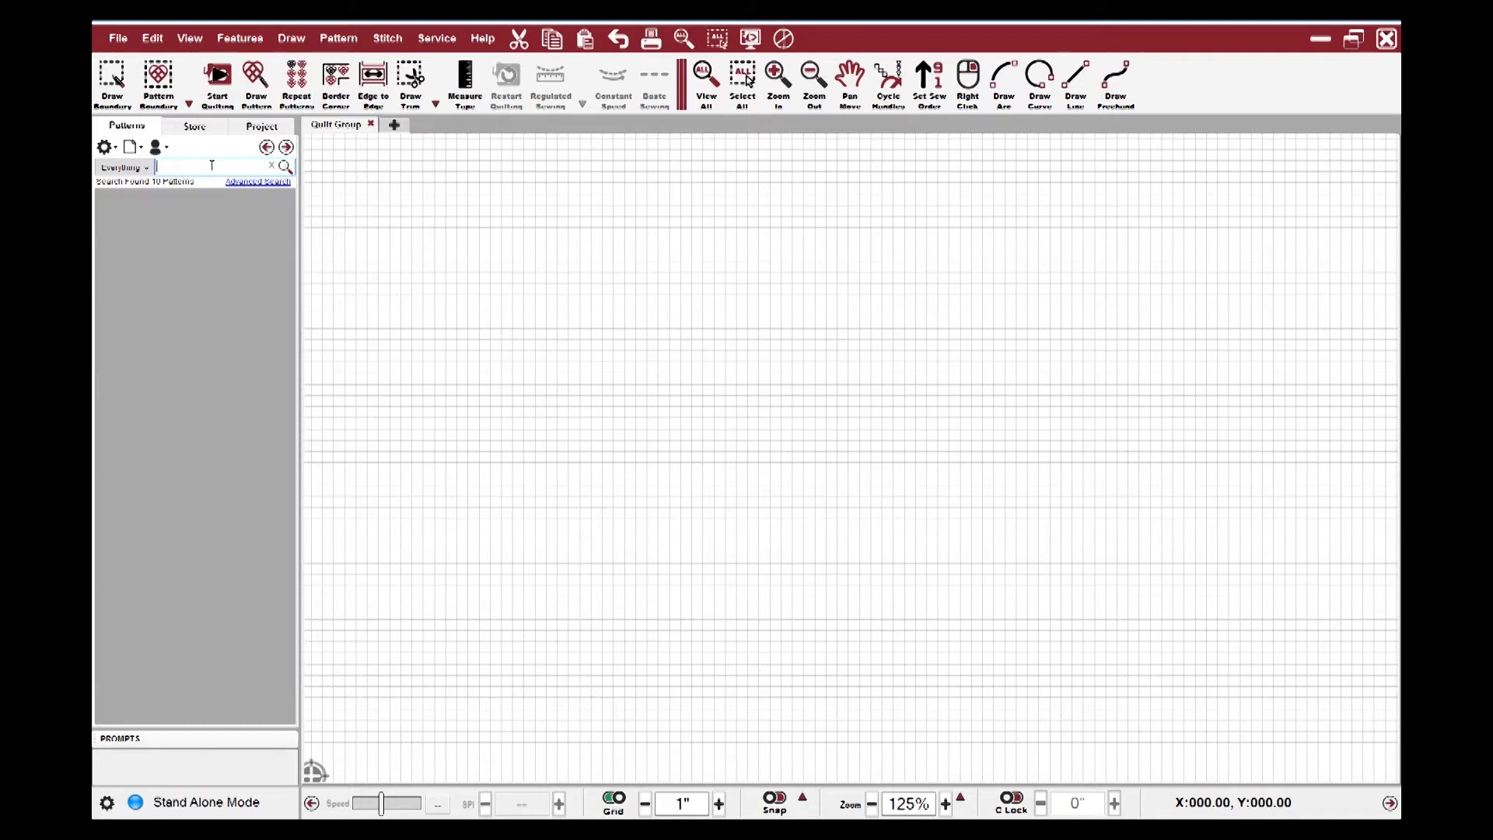
pyautogui.write('flower')
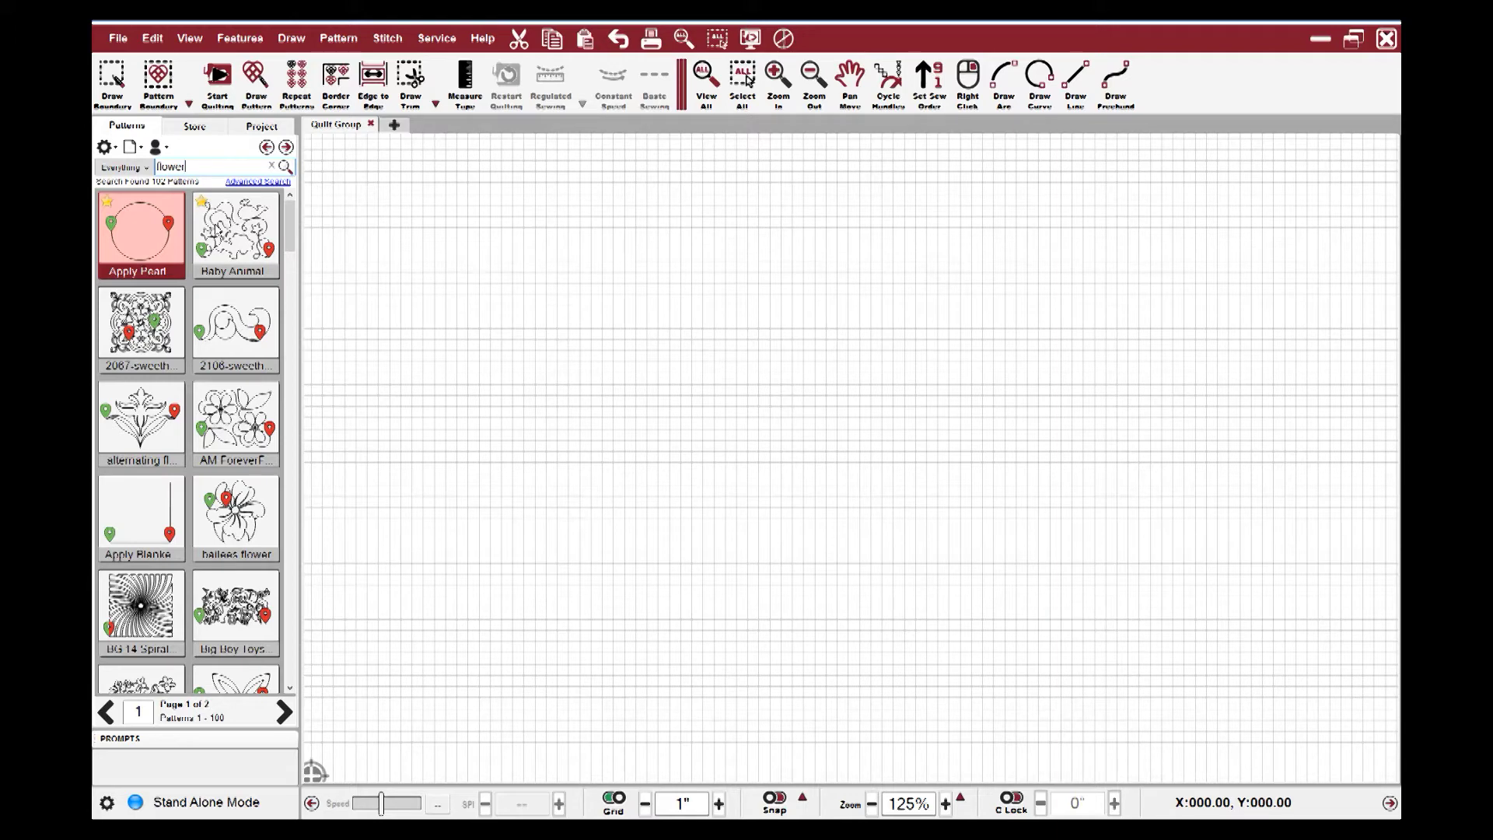
# - Open the Baby Animal pattern's tag editor and move it aside to reveal the patterns
pyautogui.rightClick(216, 226)
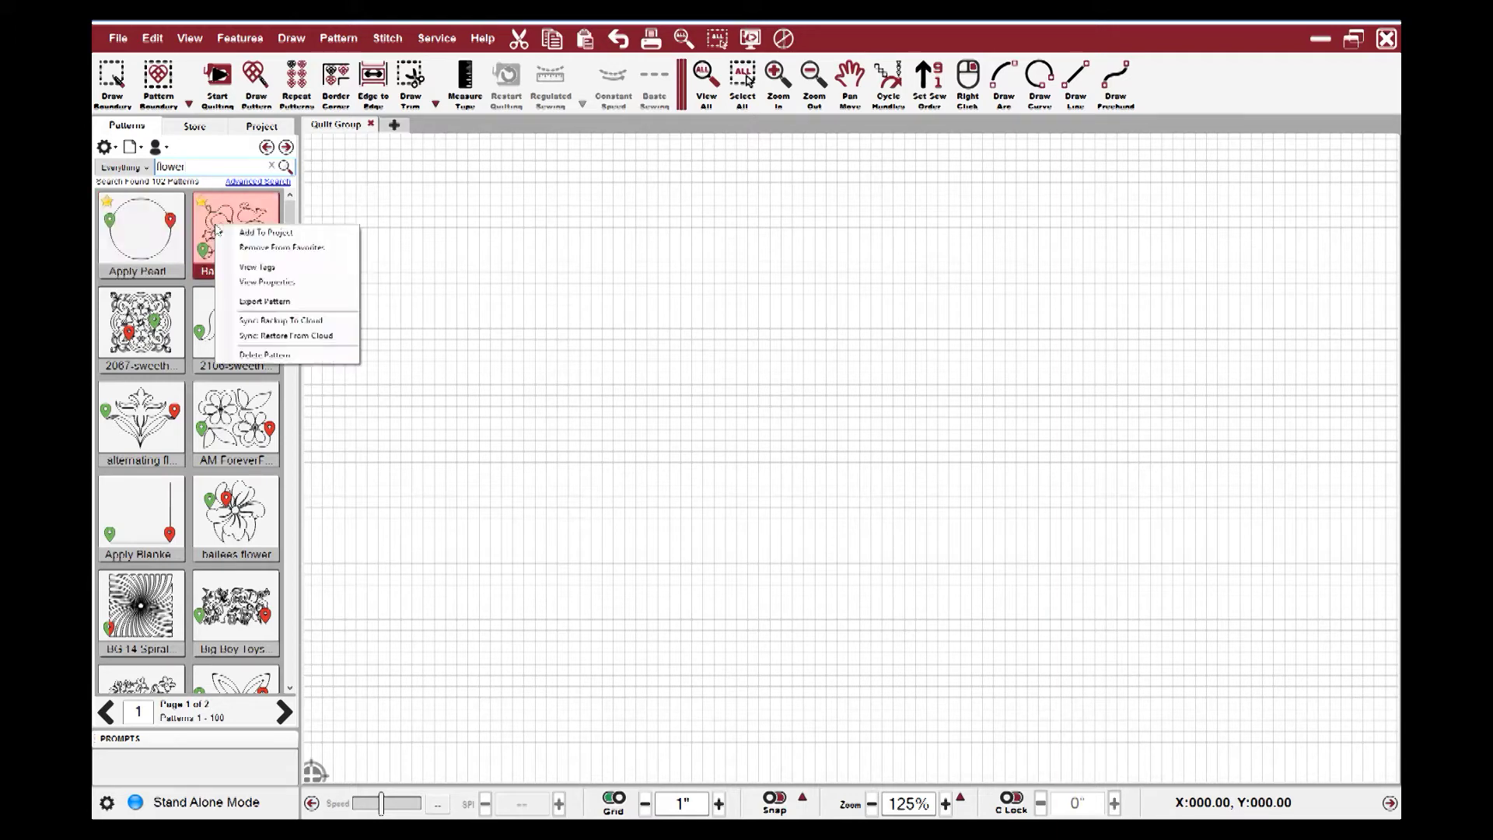
pyautogui.click(243, 269)
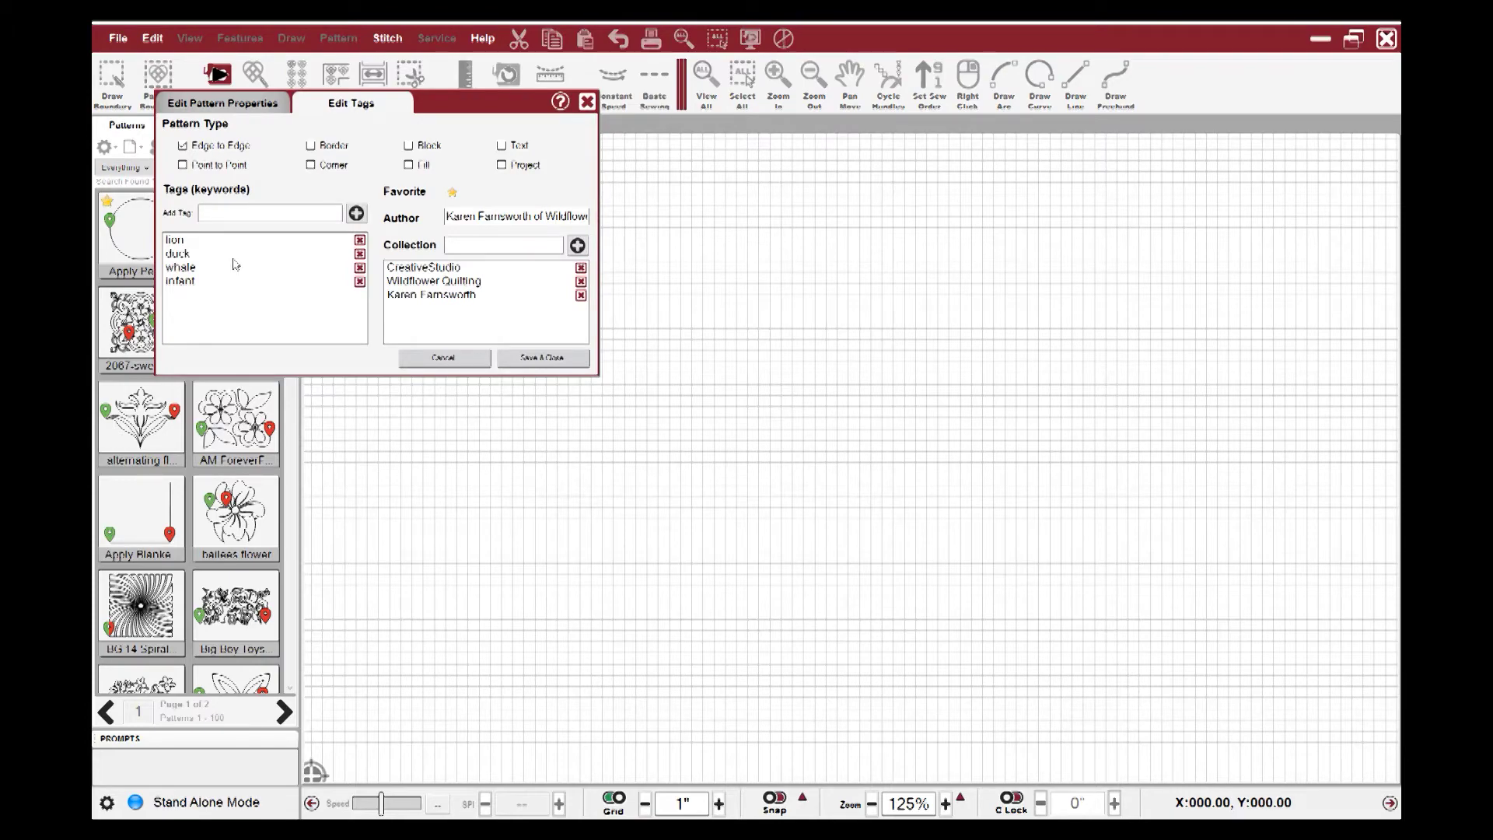
pyautogui.moveTo(432, 101); pyautogui.dragTo(677, 97)
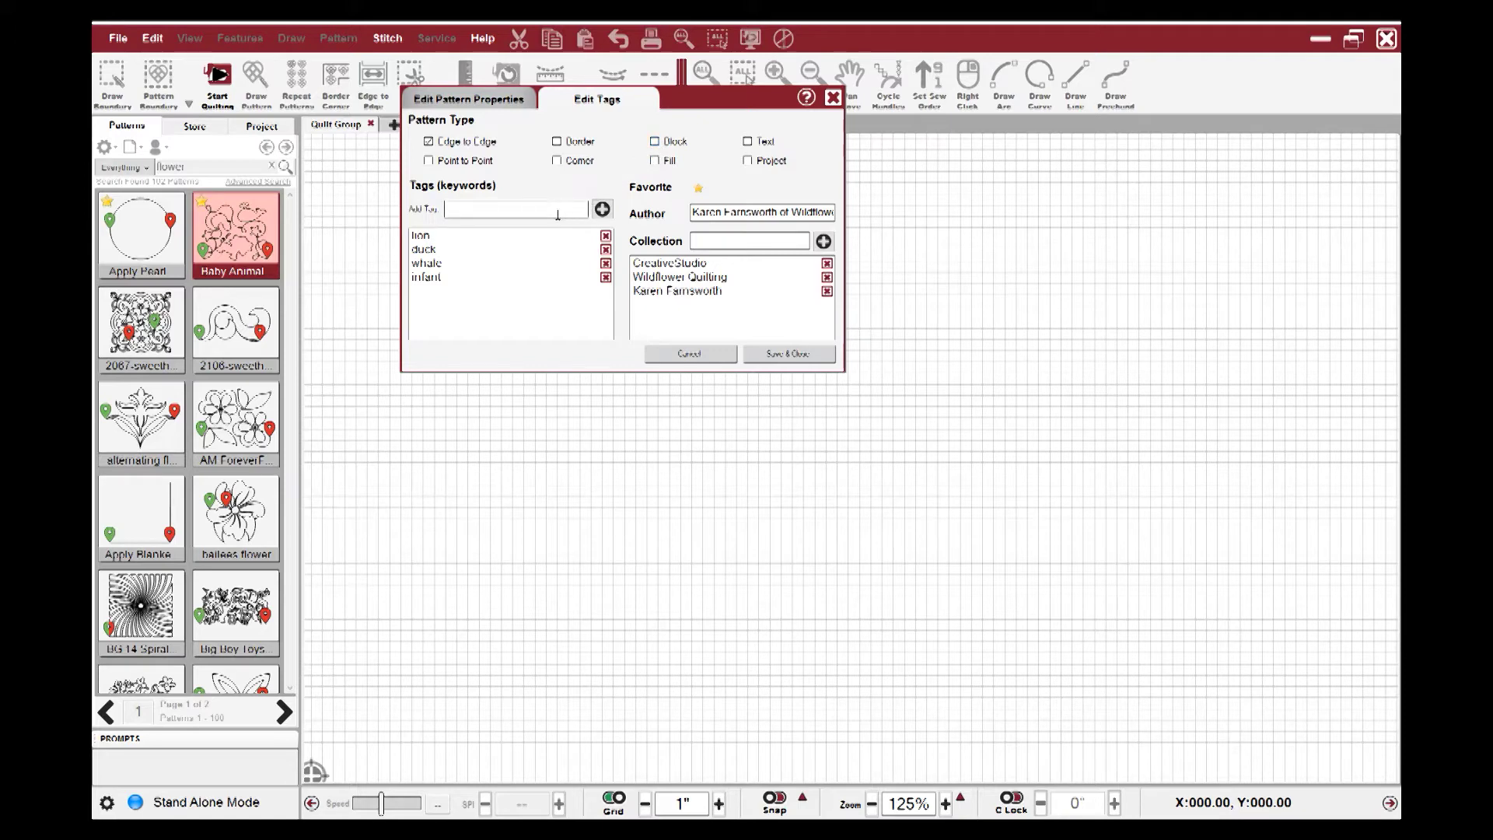
# - Add the tag 'star' to Baby Animal, save, and erase the 'flower' search term
pyautogui.click(517, 213)
pyautogui.write('ste=')
pyautogui.press('BackSpace')
pyautogui.press('BackSpace')
pyautogui.write('ar')
pyautogui.click(602, 209)
pyautogui.click(784, 356)
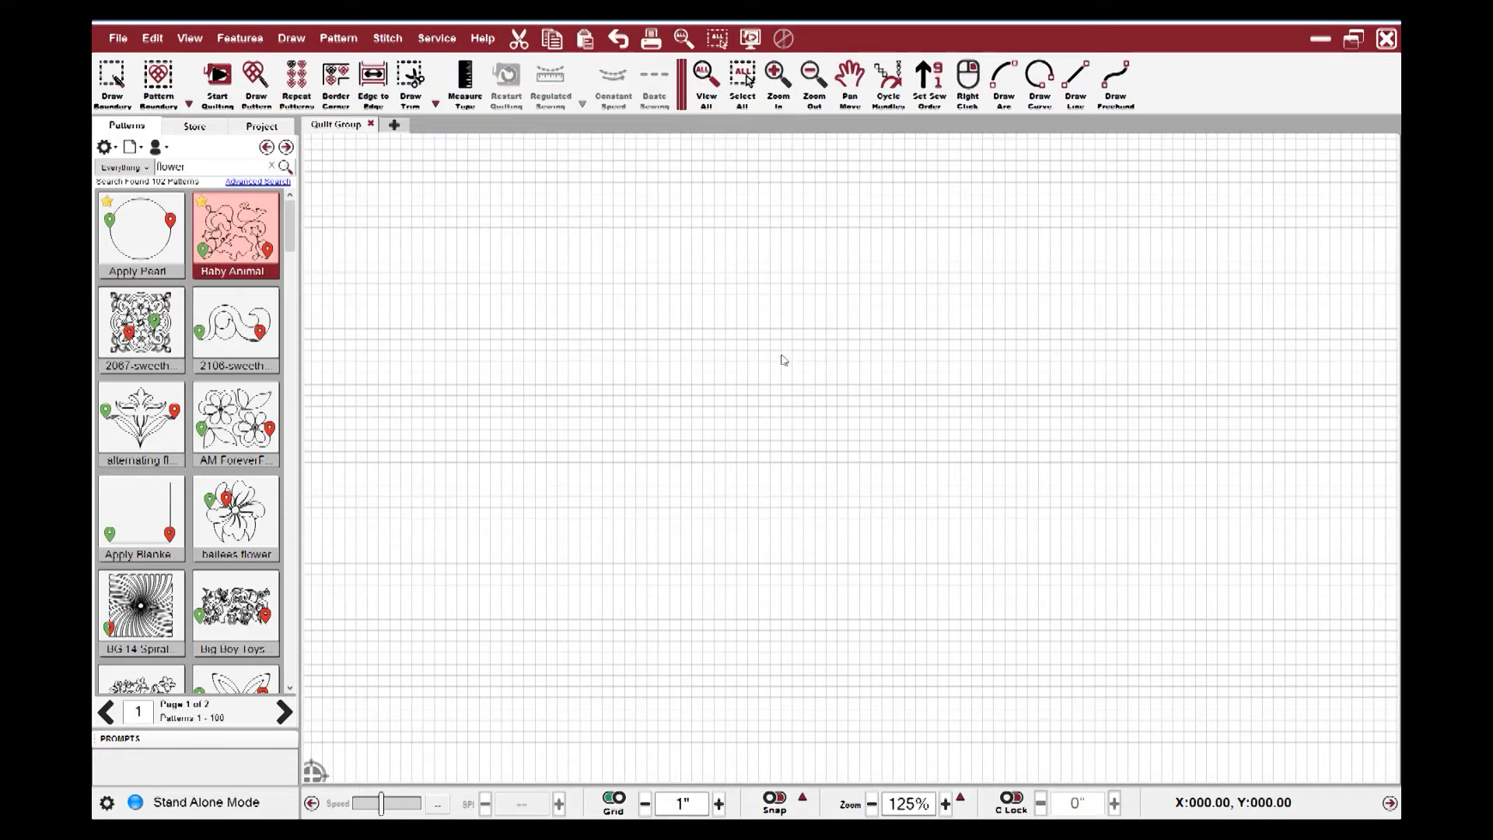
pyautogui.click(189, 165)
pyautogui.press('BackSpace')
pyautogui.press('BackSpace')
pyautogui.press('BackSpace')
pyautogui.press('BackSpace')
pyautogui.press('BackSpace')
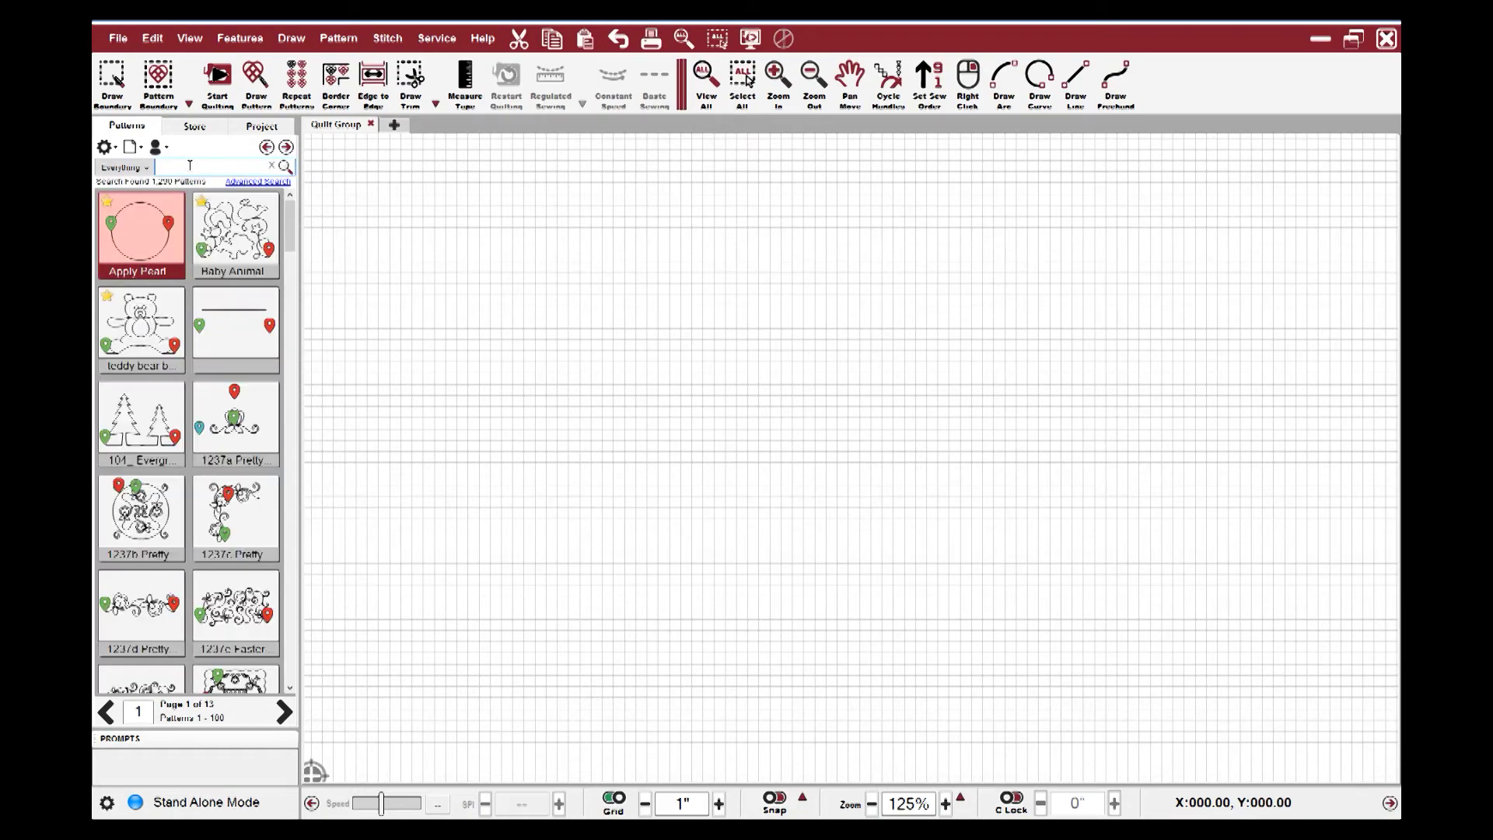
# - Search 'star', drop the teddy bear onto the quilt group, and box-select all three patterns
pyautogui.write('star')
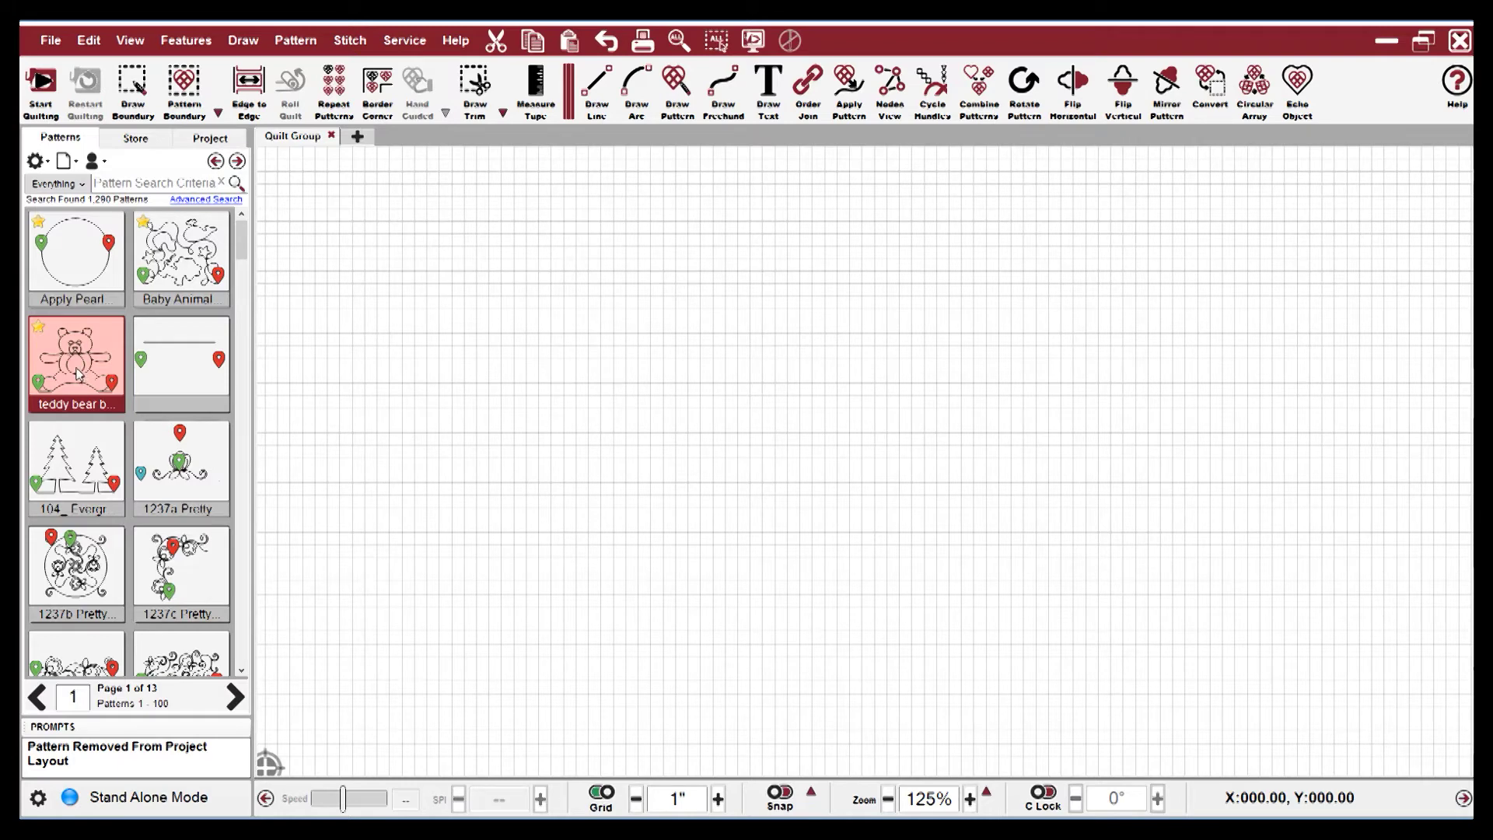
pyautogui.moveTo(78, 374); pyautogui.dragTo(753, 340)
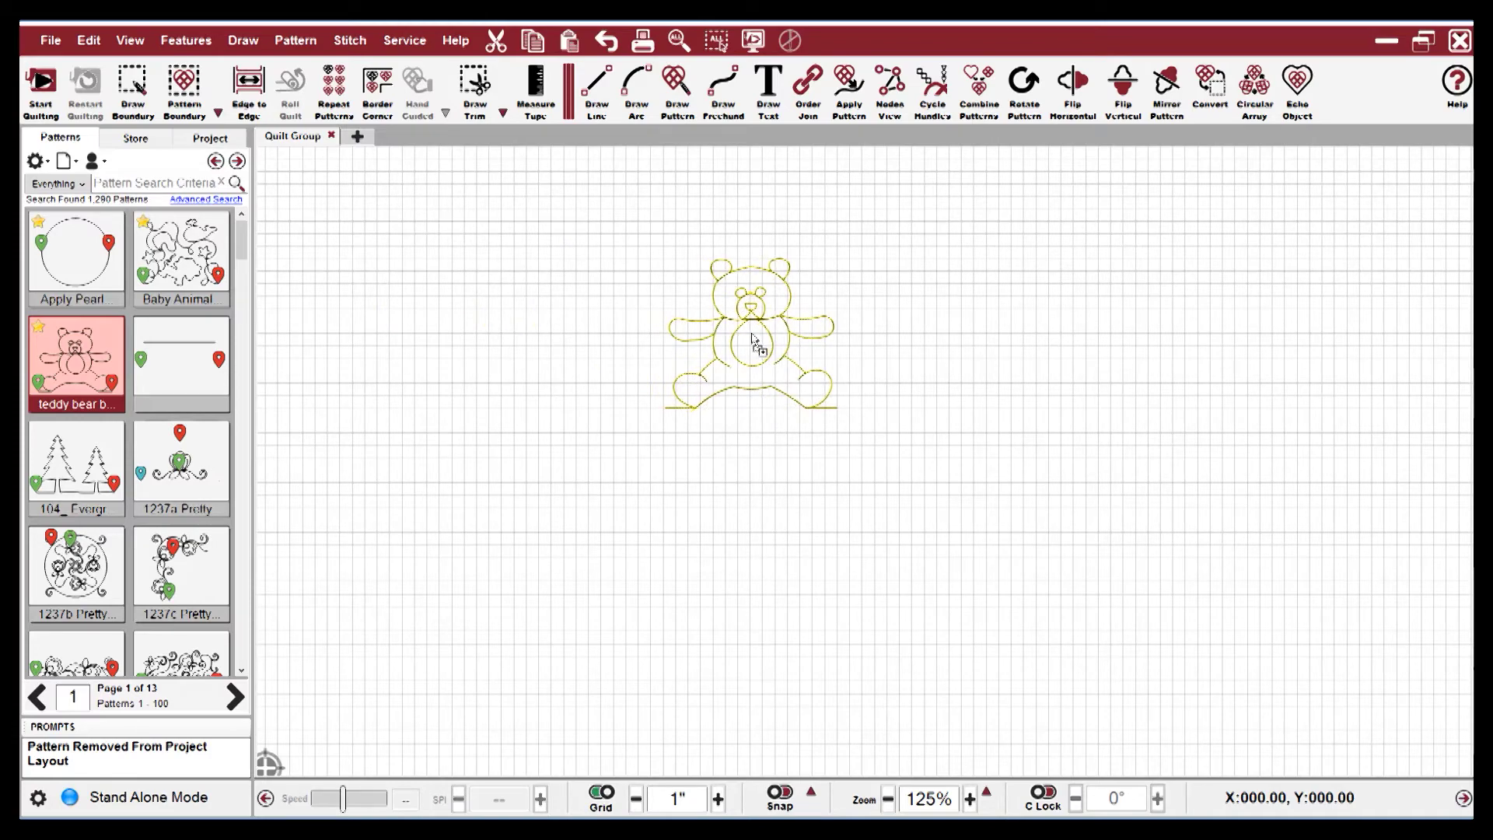
pyautogui.moveTo(753, 340); pyautogui.dragTo(751, 336)
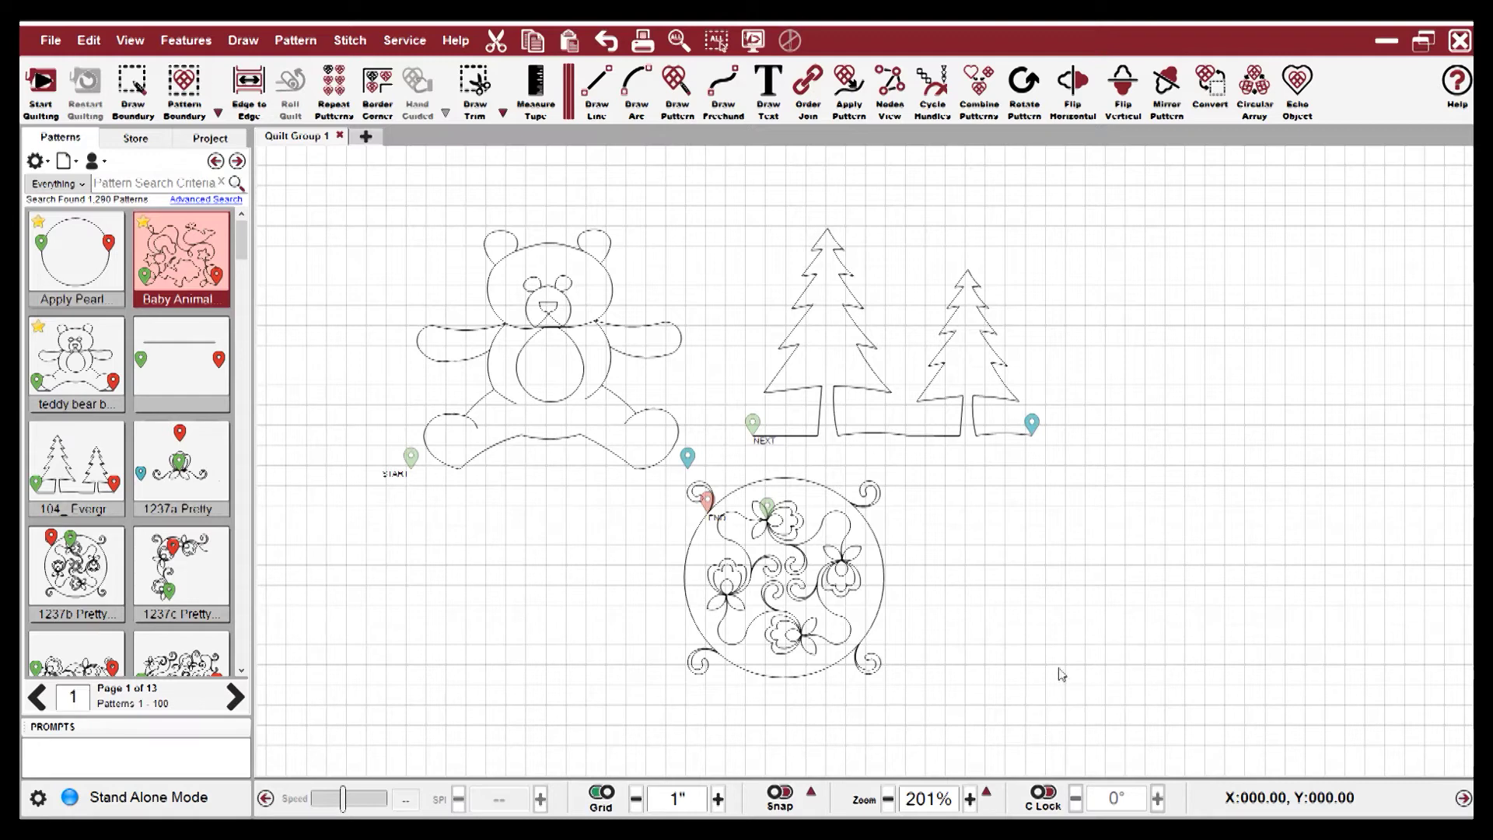
pyautogui.moveTo(1090, 703); pyautogui.dragTo(520, 292)
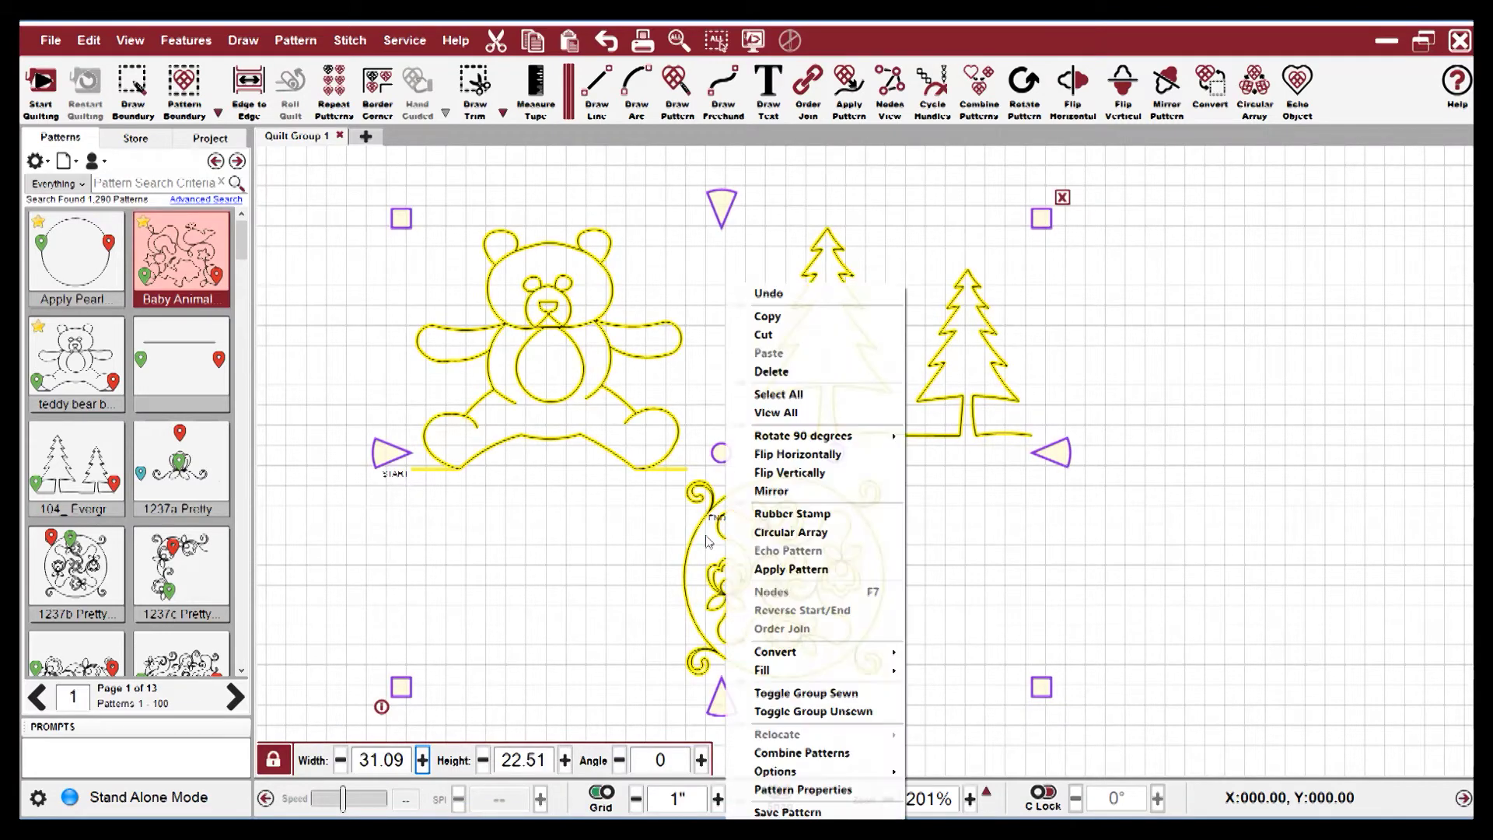
pyautogui.rightClick(706, 537)
# - Save the selection as a new pattern named 'test', also to file, with type Block
pyautogui.click(808, 811)
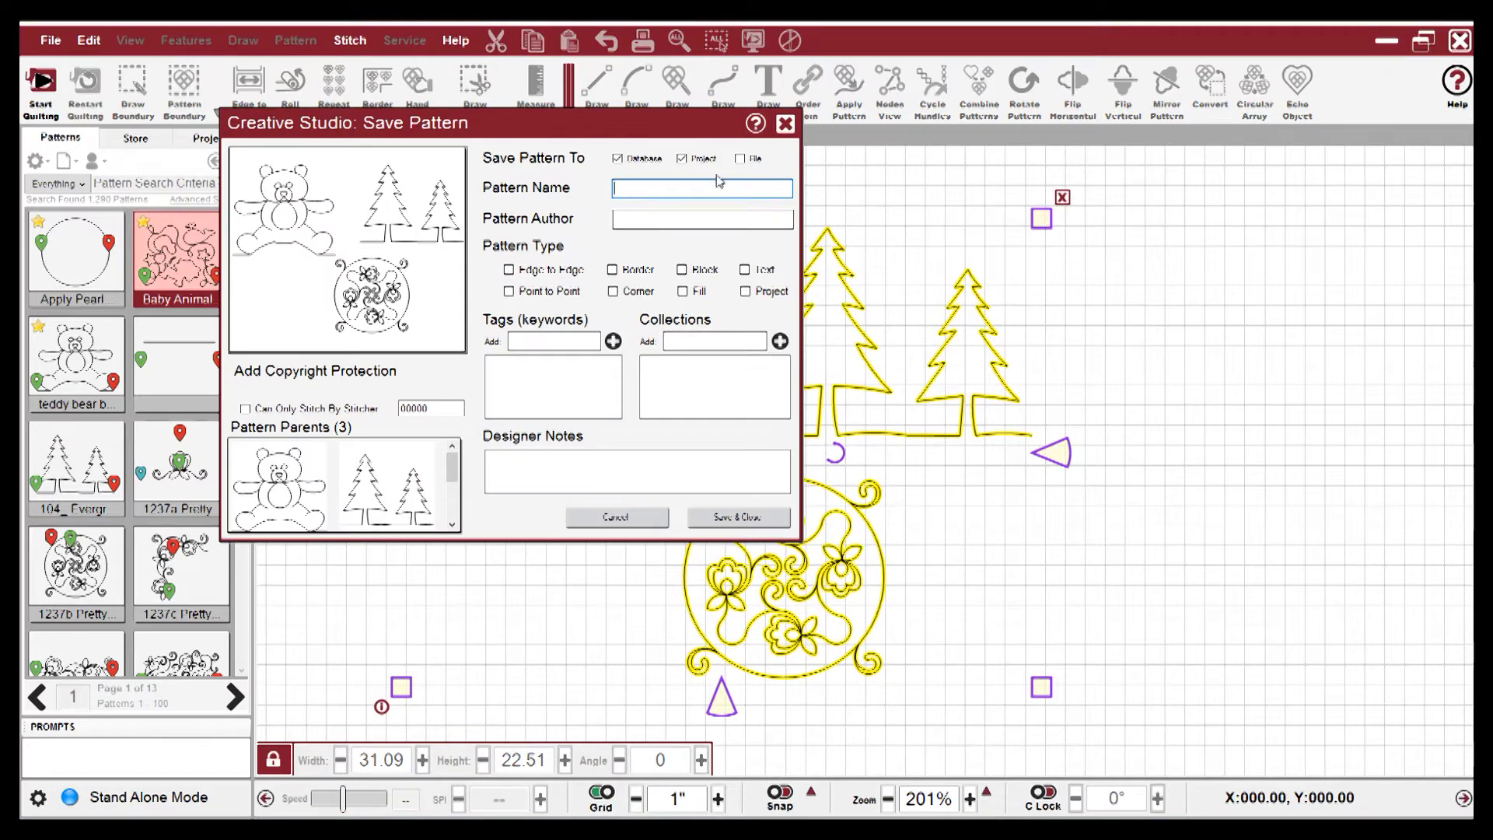
pyautogui.click(740, 159)
pyautogui.click(710, 187)
pyautogui.write('test')
pyautogui.click(694, 218)
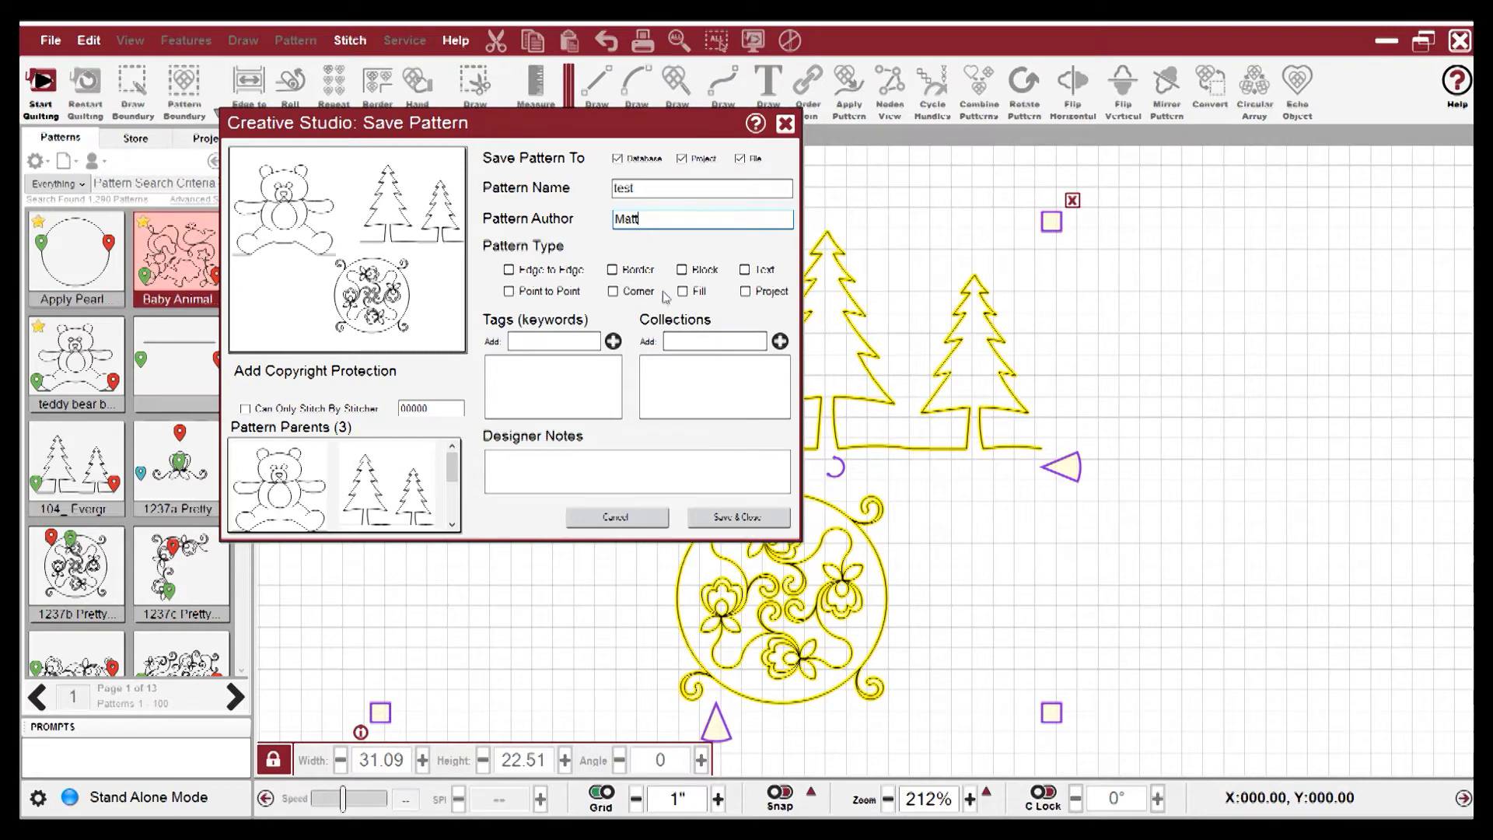
pyautogui.click(684, 269)
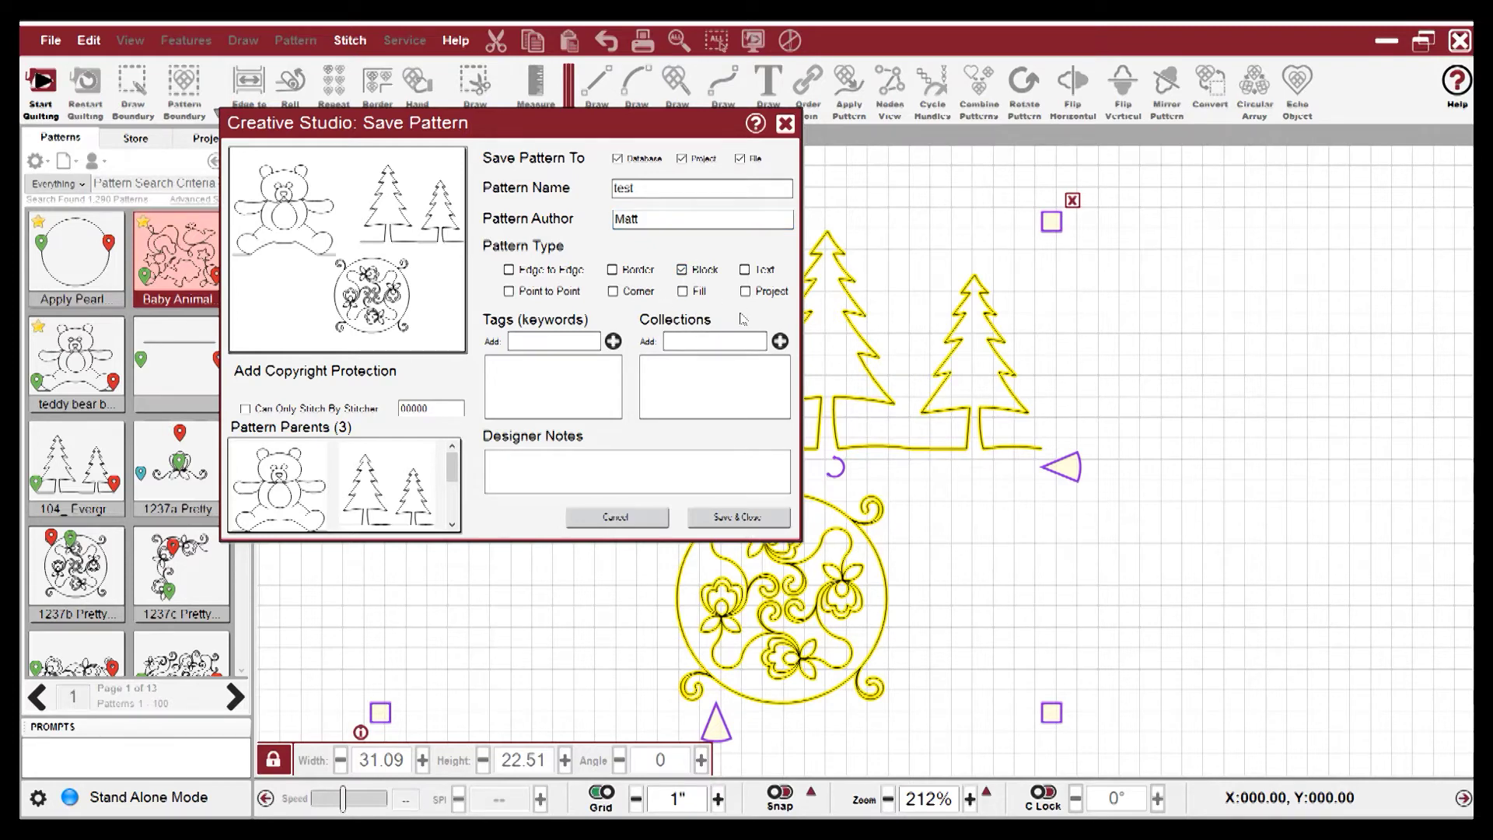
# - Tag it Demo, add it to the Statler collection, add notes, and save the file into Images
pyautogui.click(568, 343)
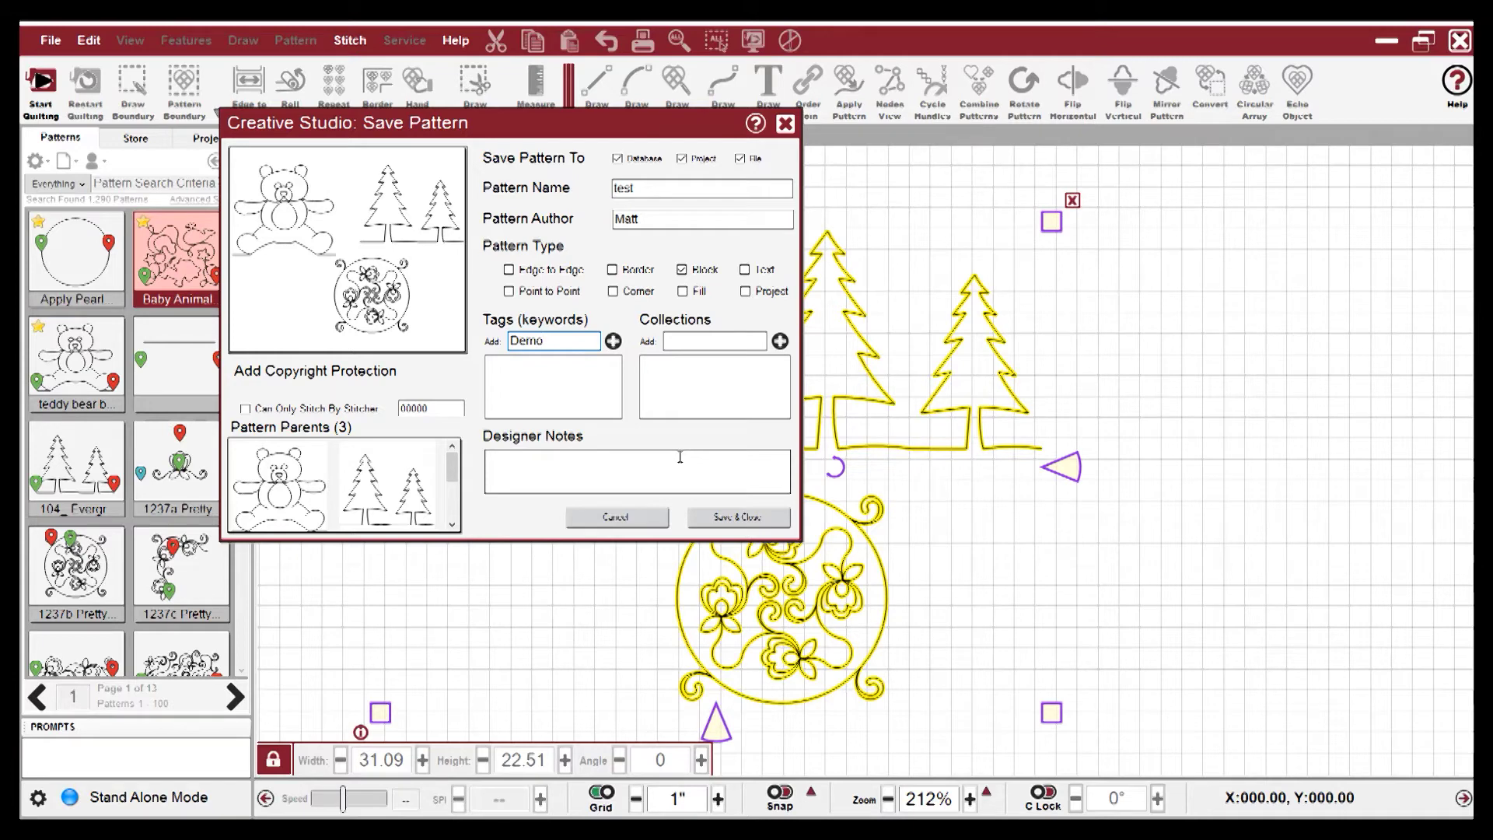
pyautogui.click(612, 346)
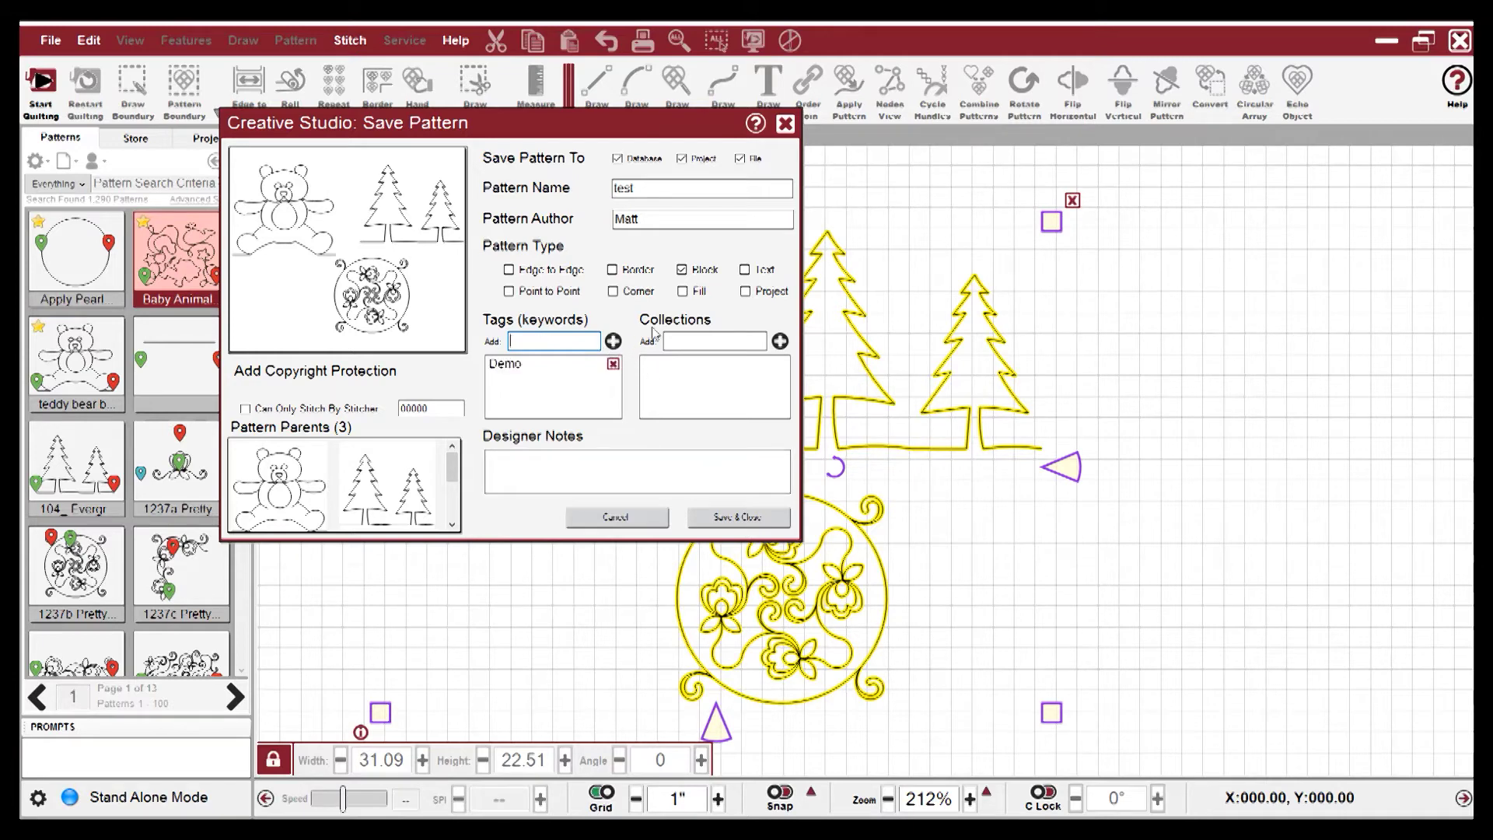
pyautogui.click(693, 339)
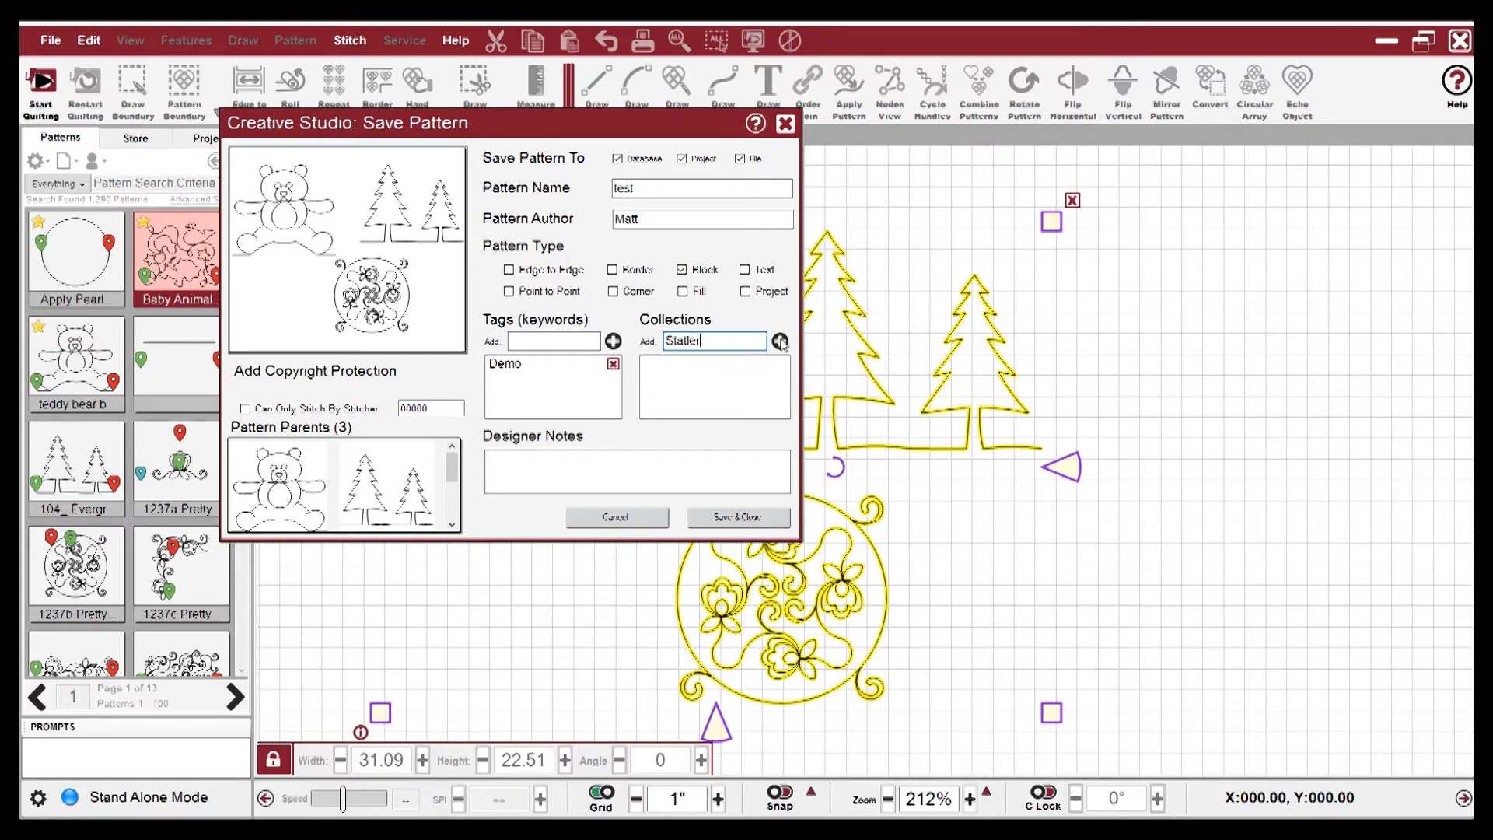
pyautogui.click(780, 341)
pyautogui.click(565, 462)
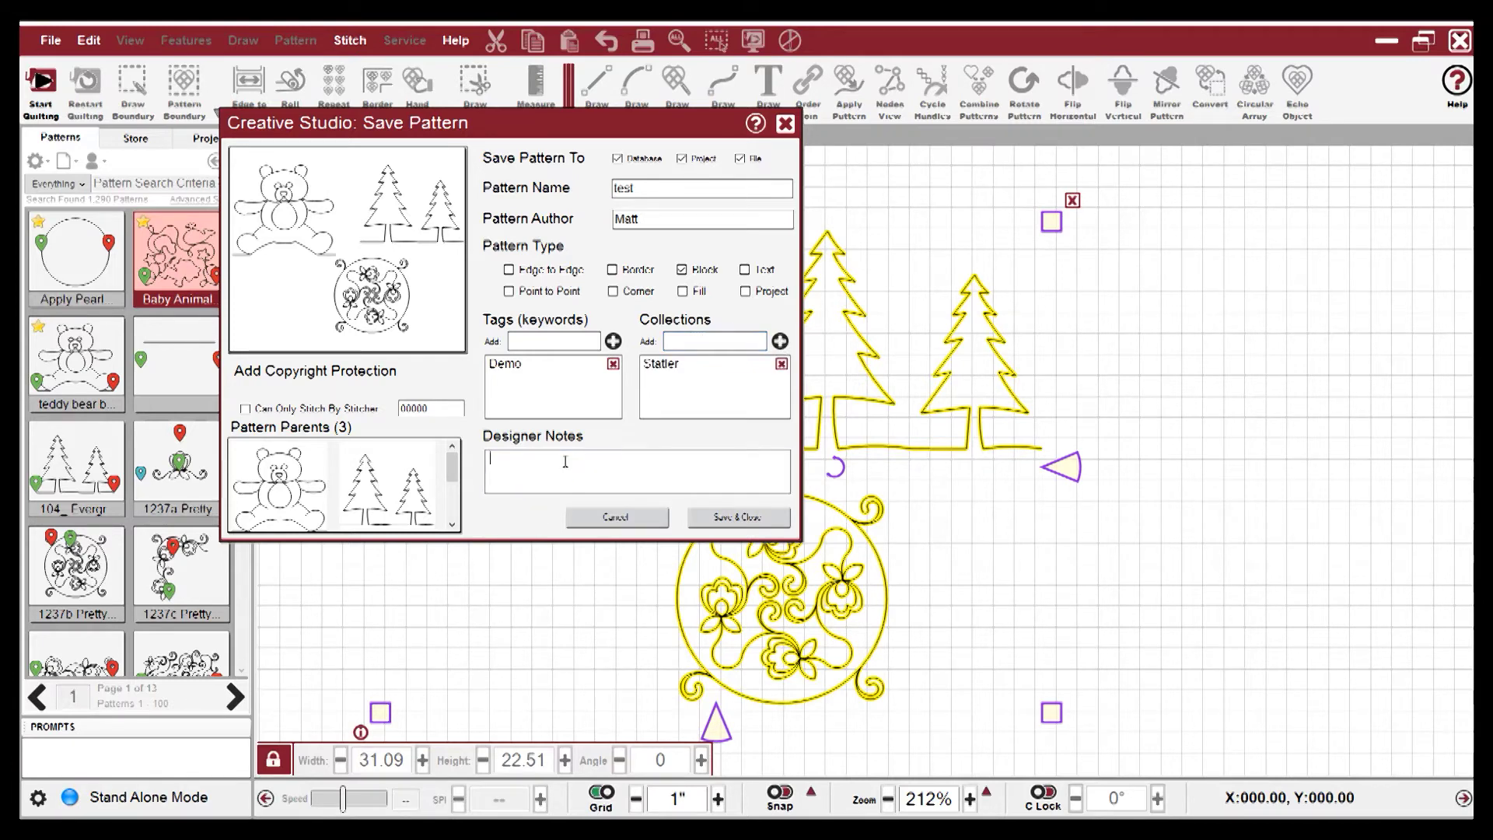
pyautogui.write('Hello')
pyautogui.click(723, 521)
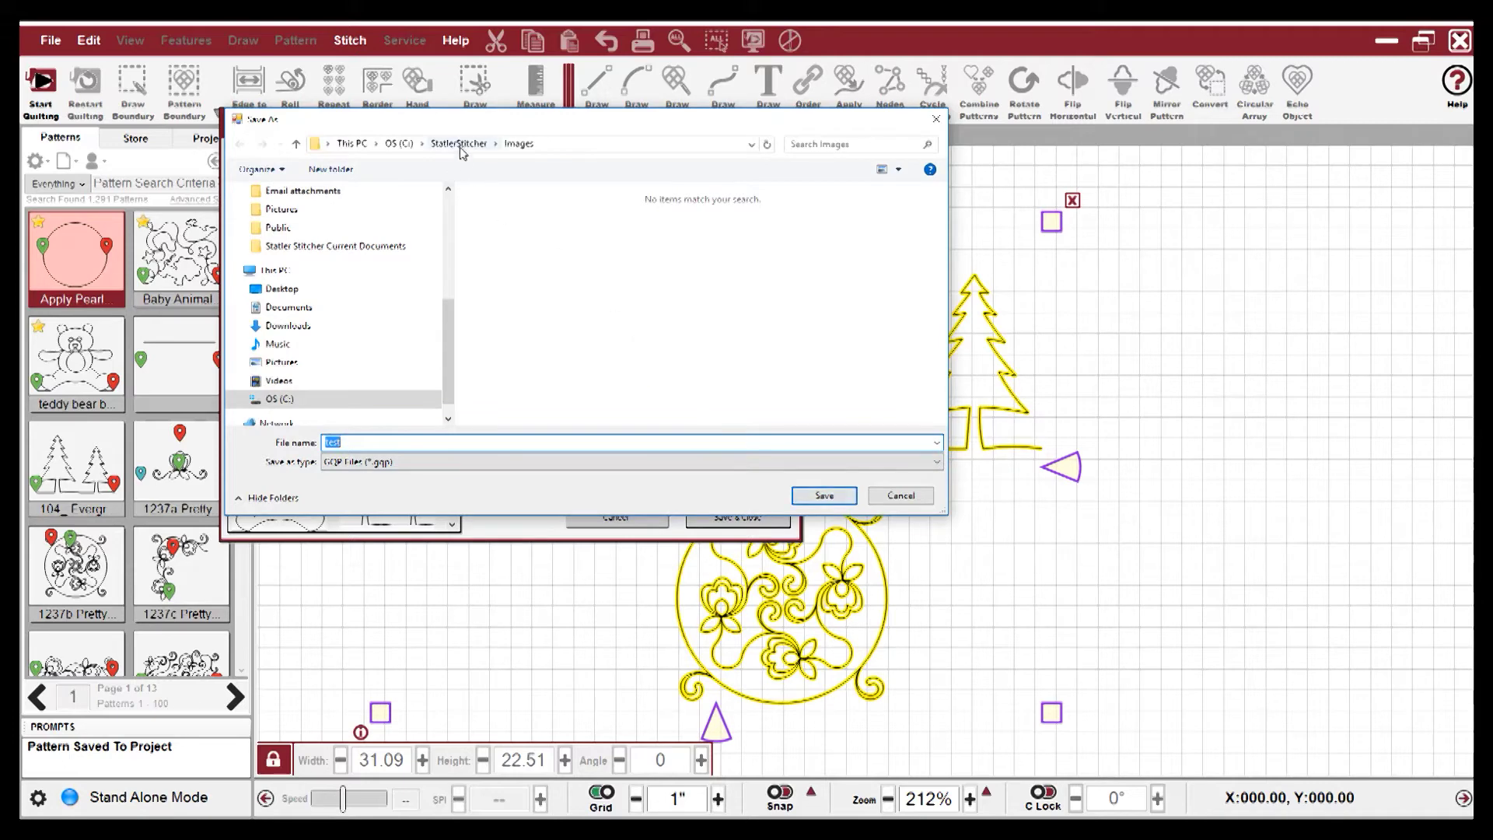
pyautogui.click(823, 499)
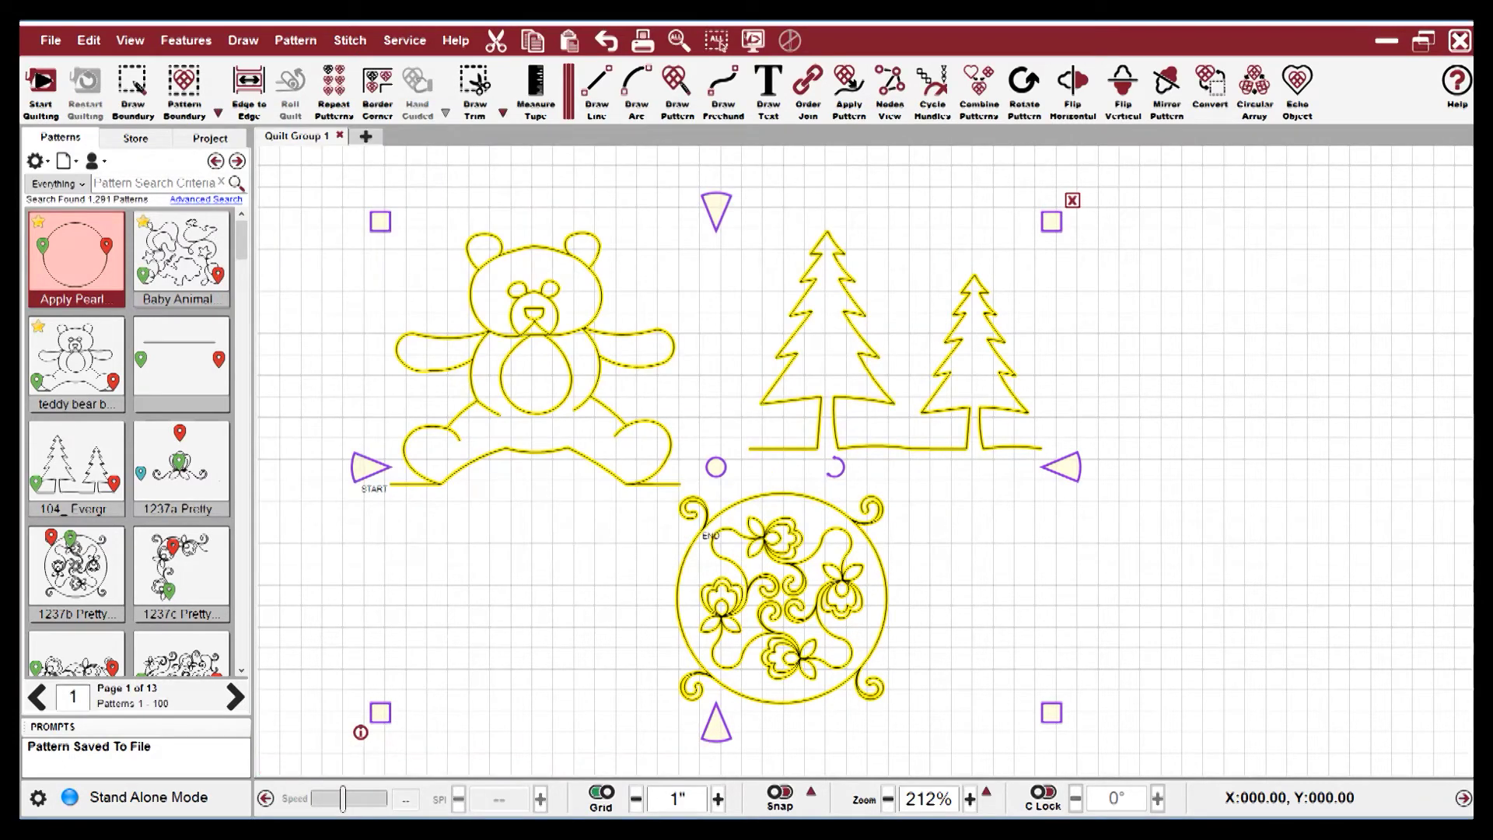
# - Open File Explorer at the C:\StatlerStitcher\Images folder
pyautogui.rightClick(35, 817)
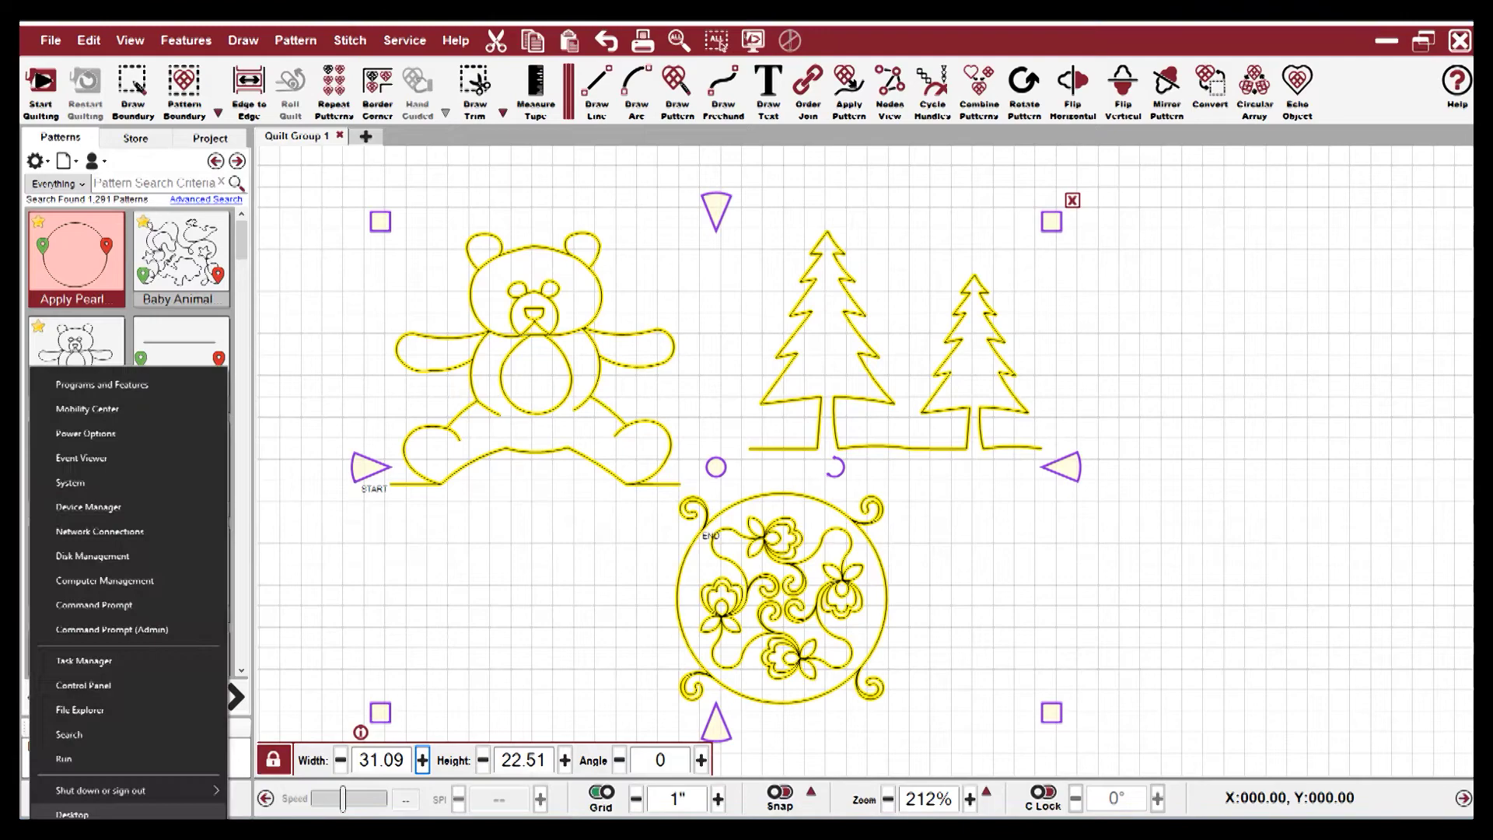
pyautogui.click(106, 714)
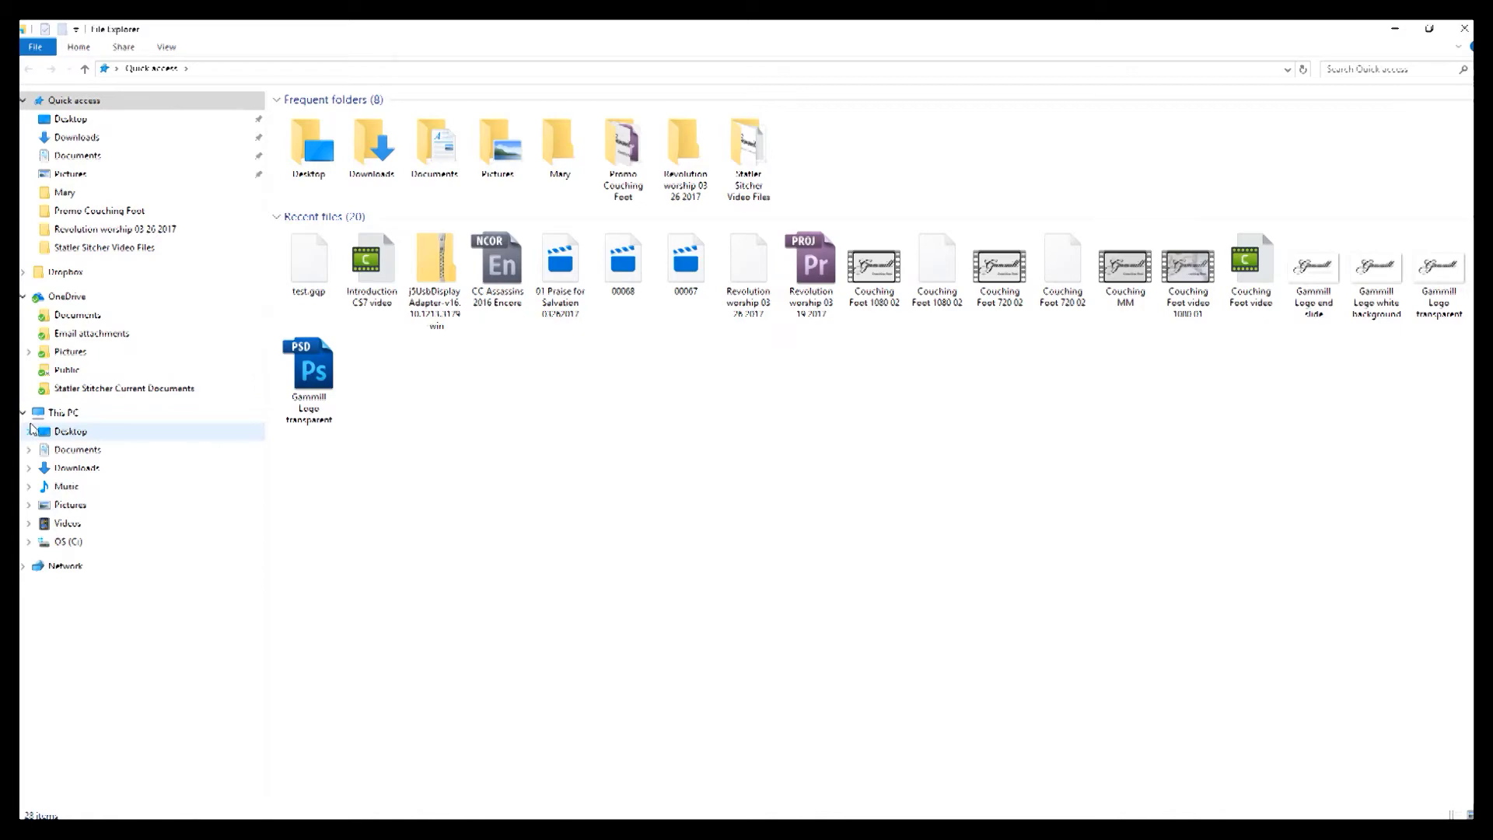
pyautogui.click(30, 540)
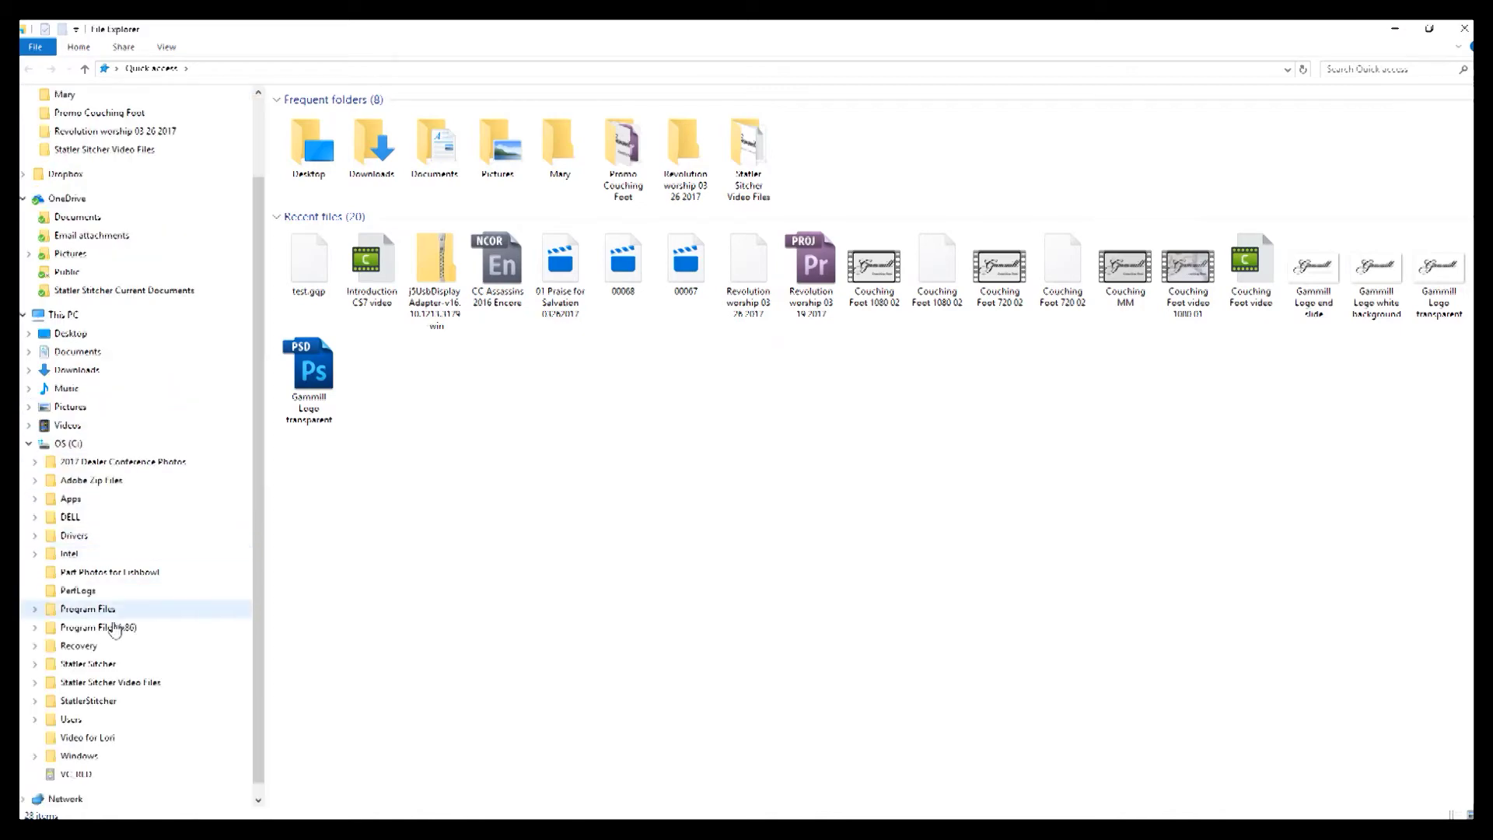
pyautogui.click(35, 704)
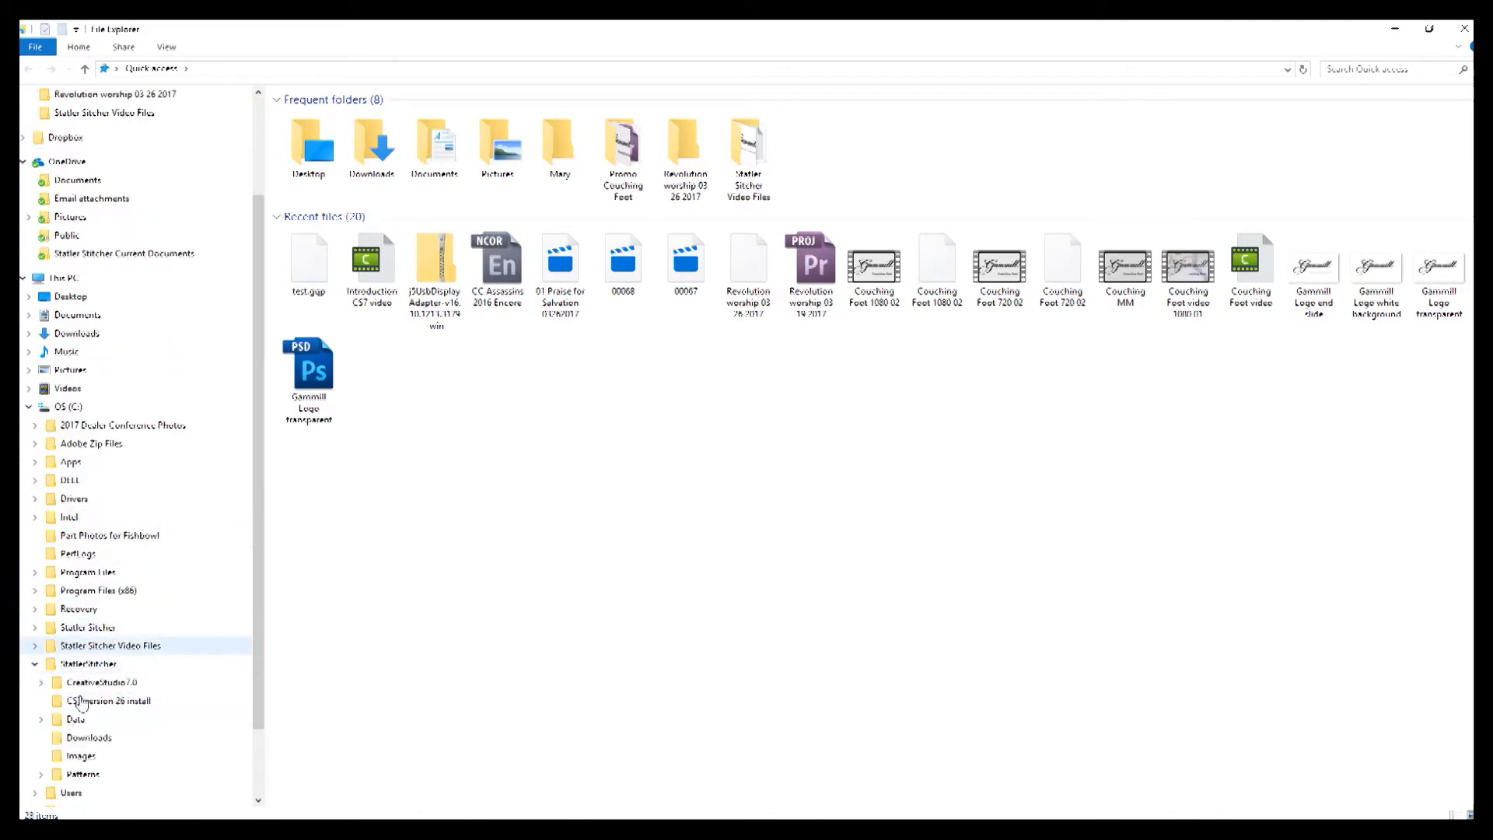
pyautogui.click(82, 756)
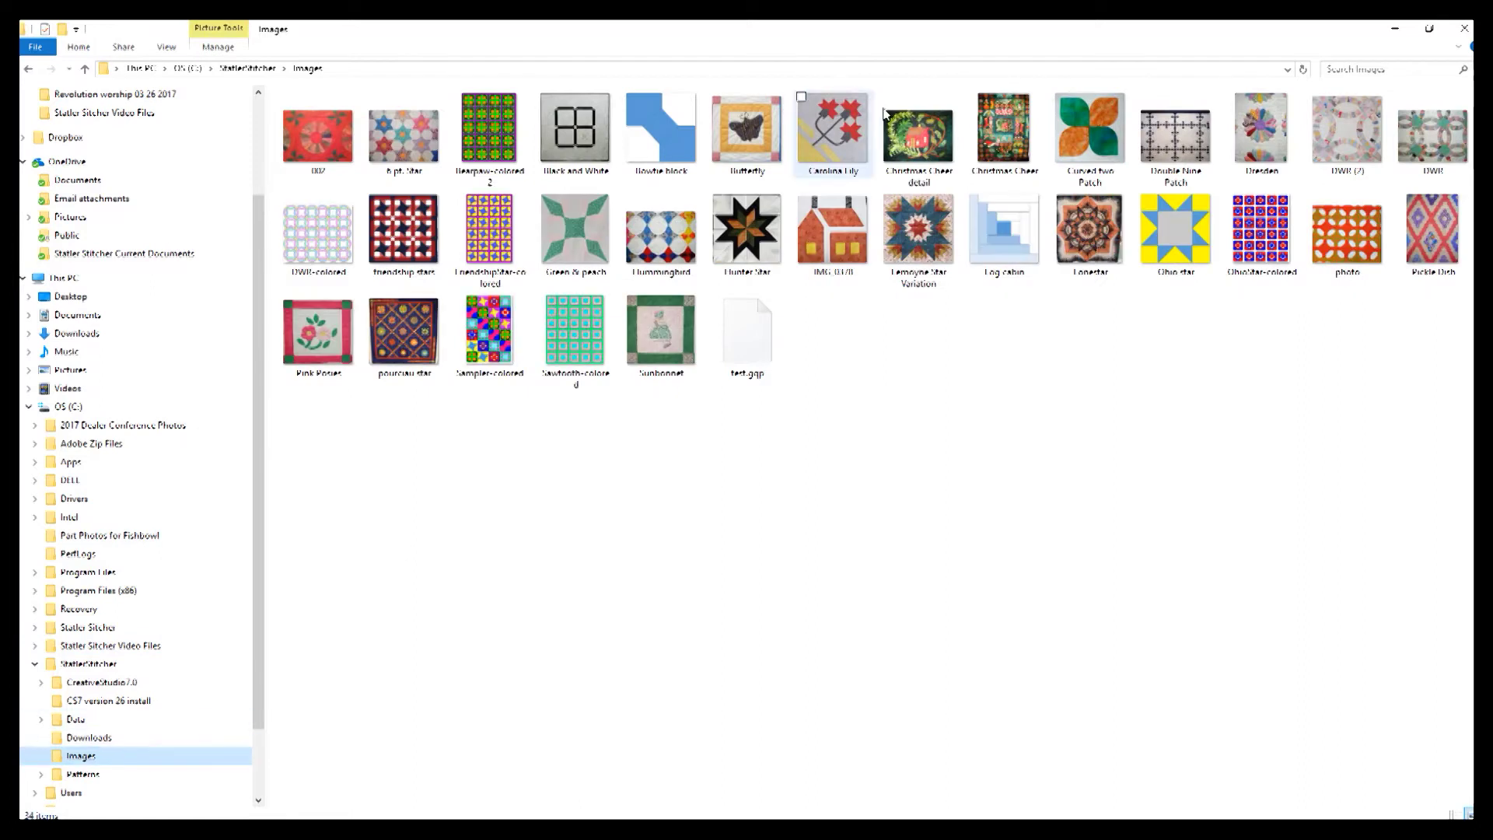
# - Open test.gqp in Notepad to inspect its contents, then close Notepad
pyautogui.doubleClick(763, 341)
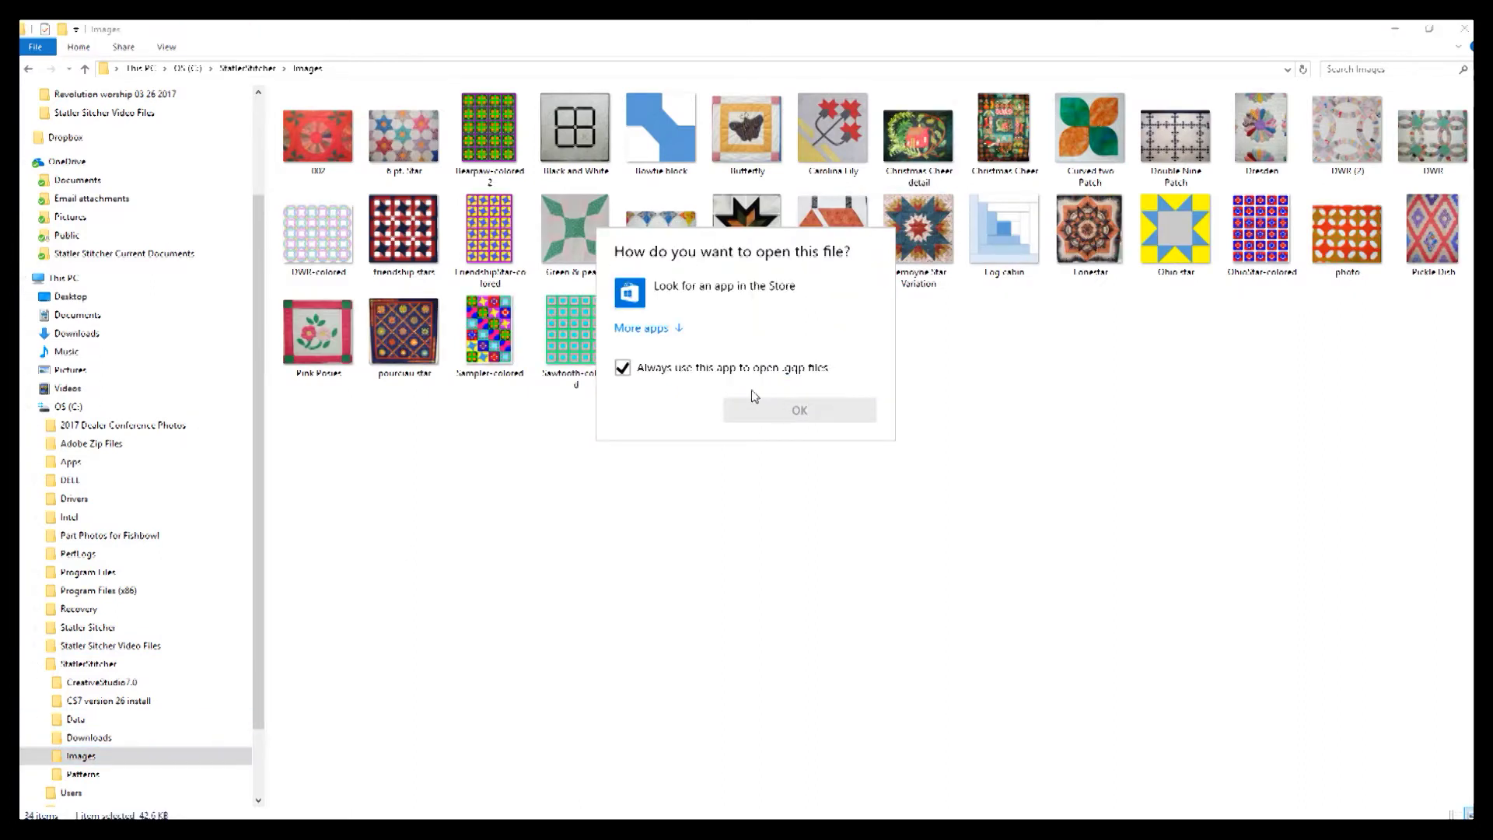
pyautogui.click(660, 326)
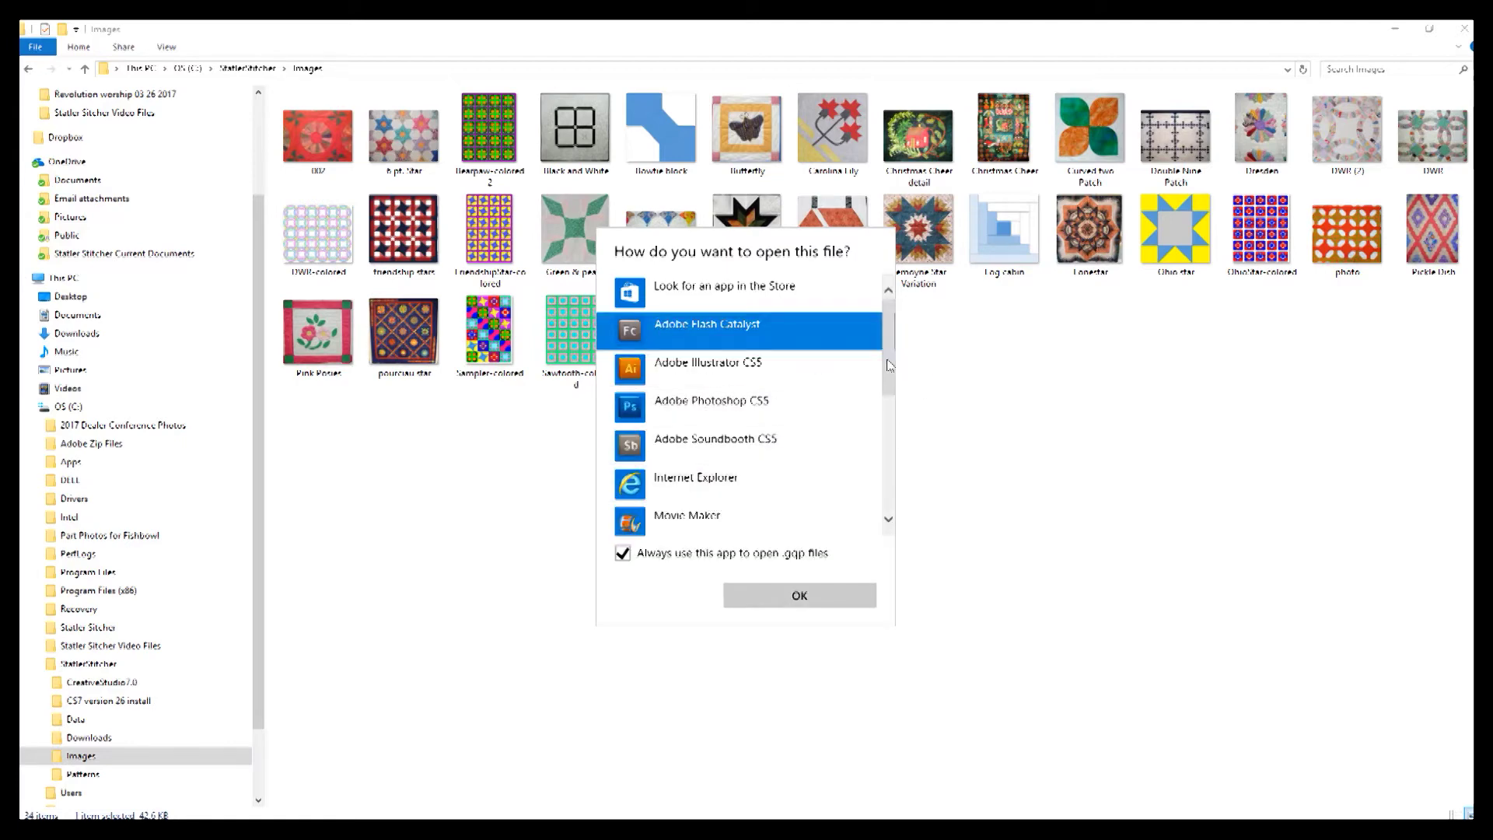
pyautogui.scroll(-3, 881, 428)
pyautogui.scroll(2, 876, 459)
pyautogui.click(685, 367)
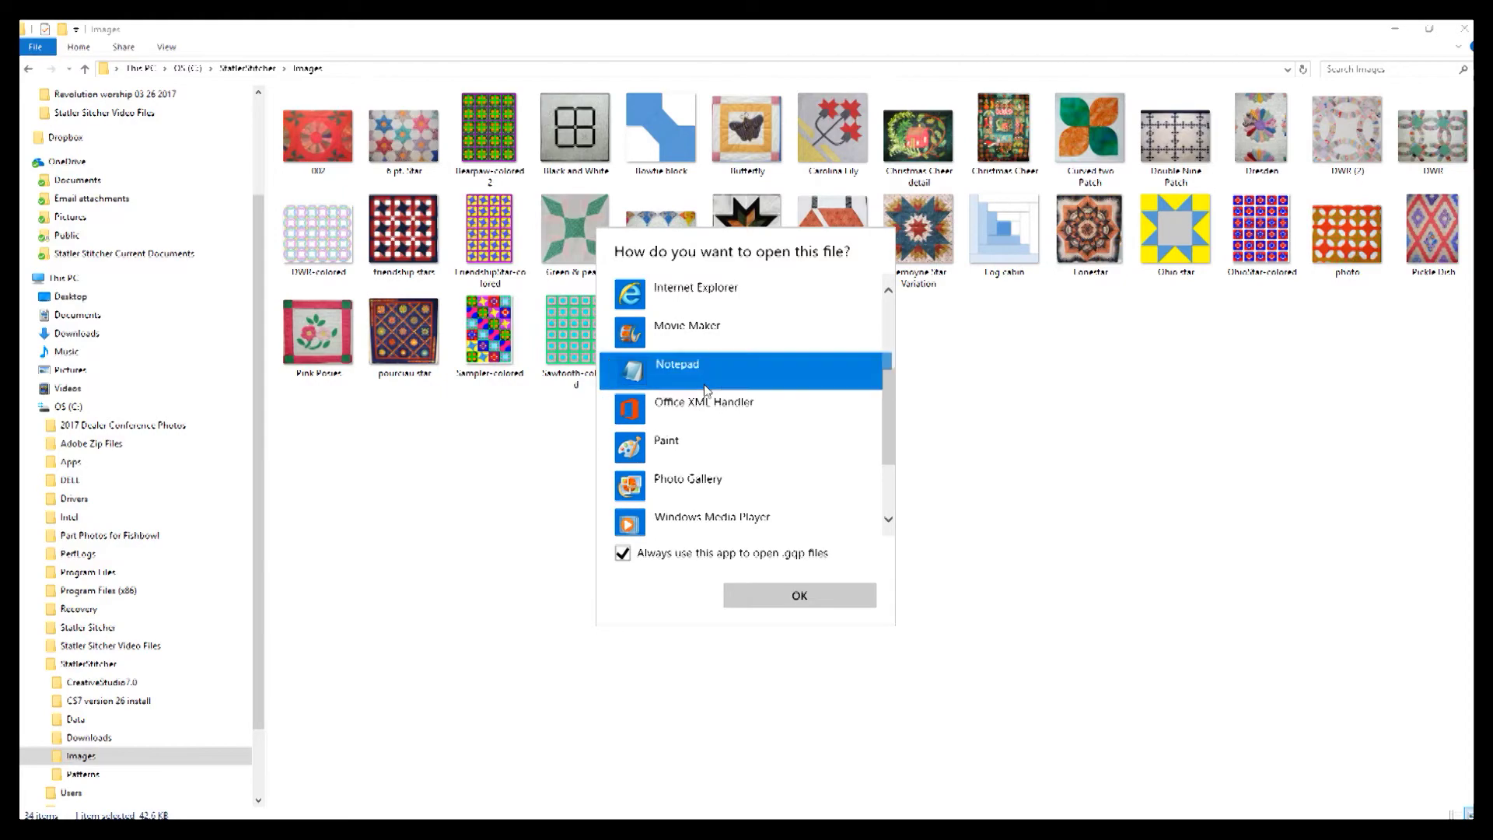
pyautogui.click(799, 595)
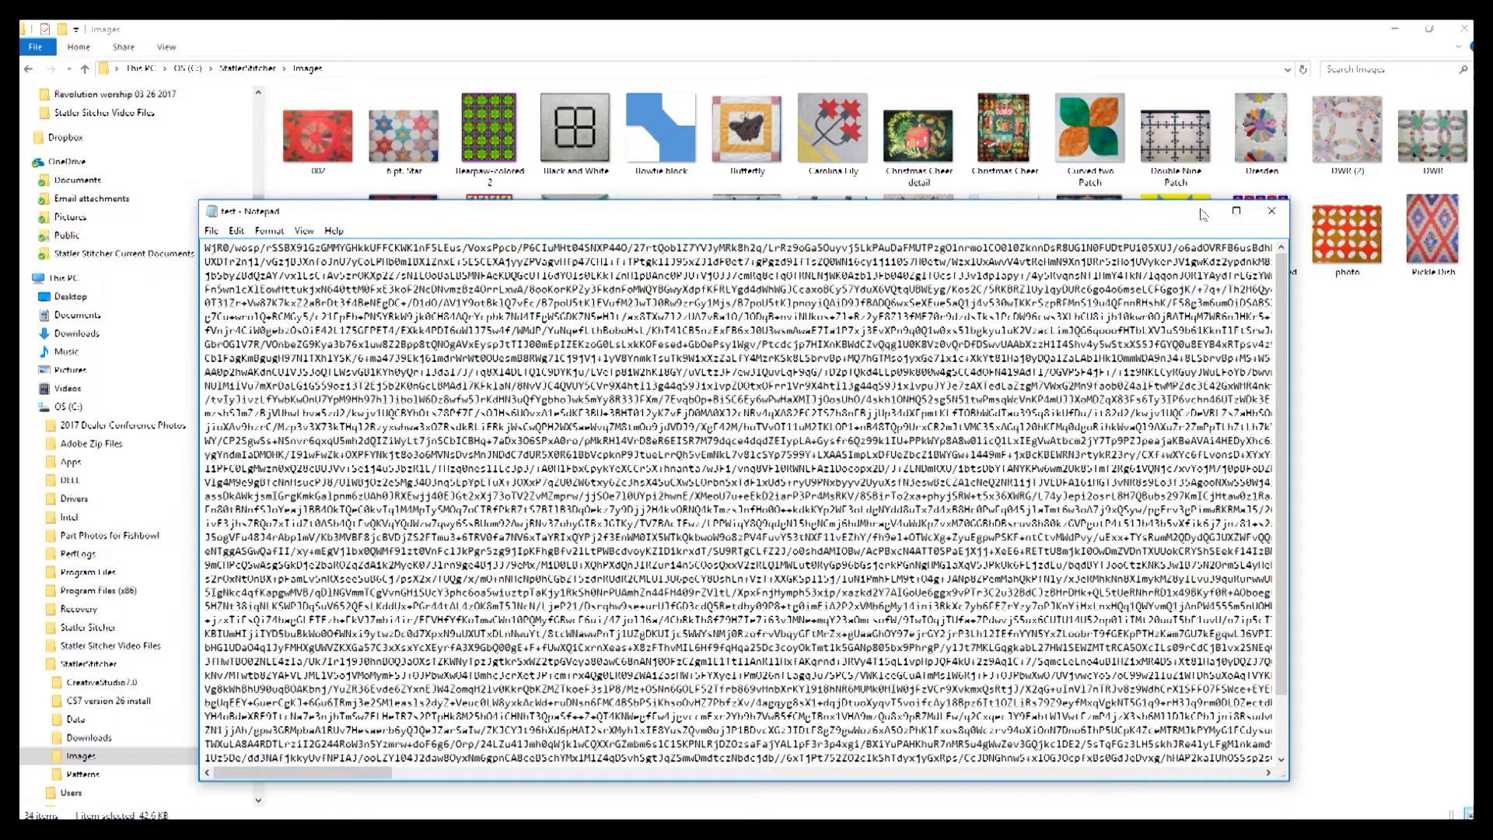
pyautogui.click(1272, 211)
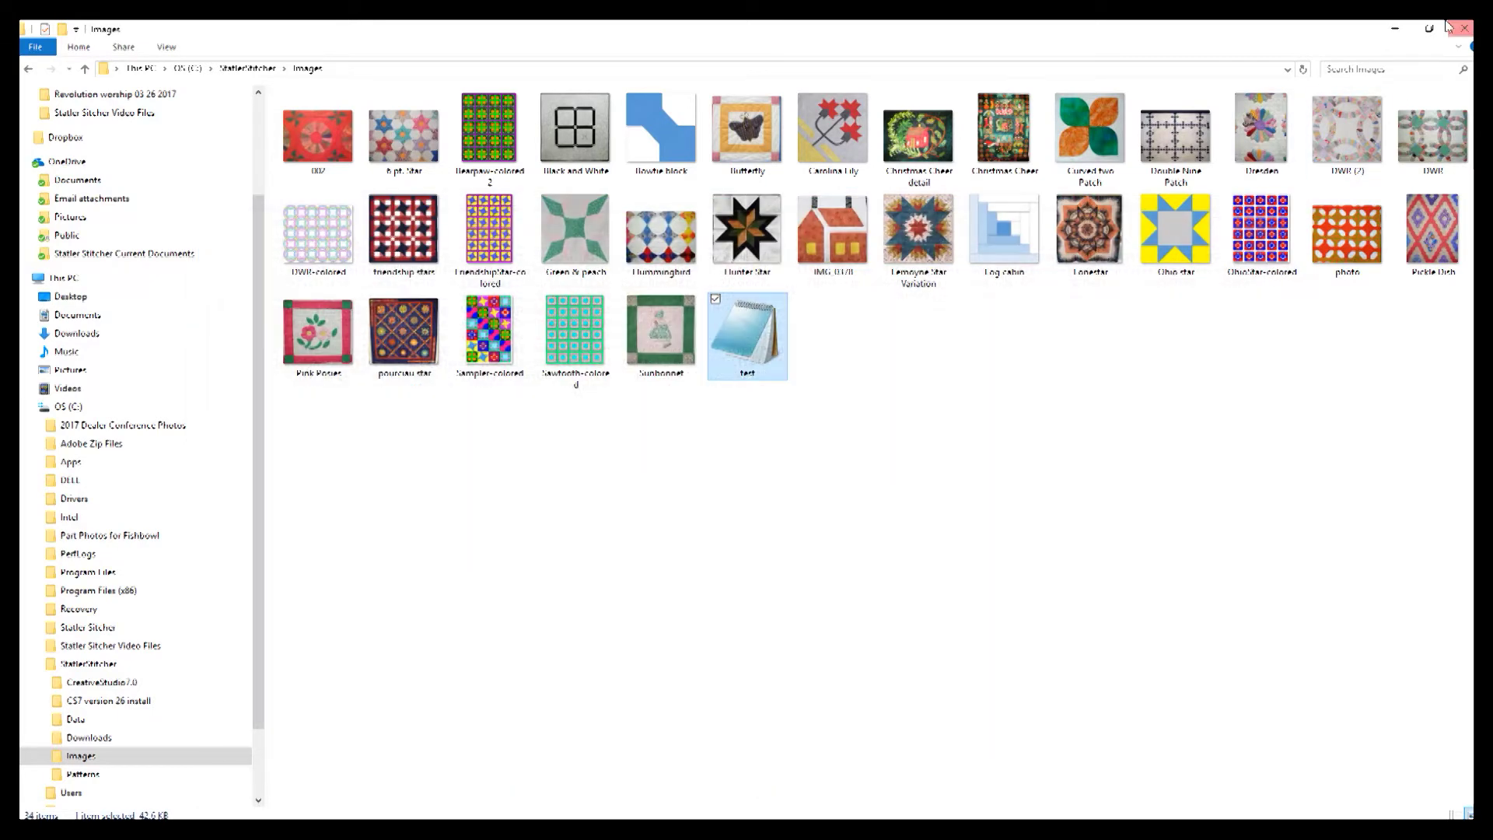
# - Back in Creative Studio 7, check the test pattern's properties among the project's patterns, then return to the library
pyautogui.click(1396, 31)
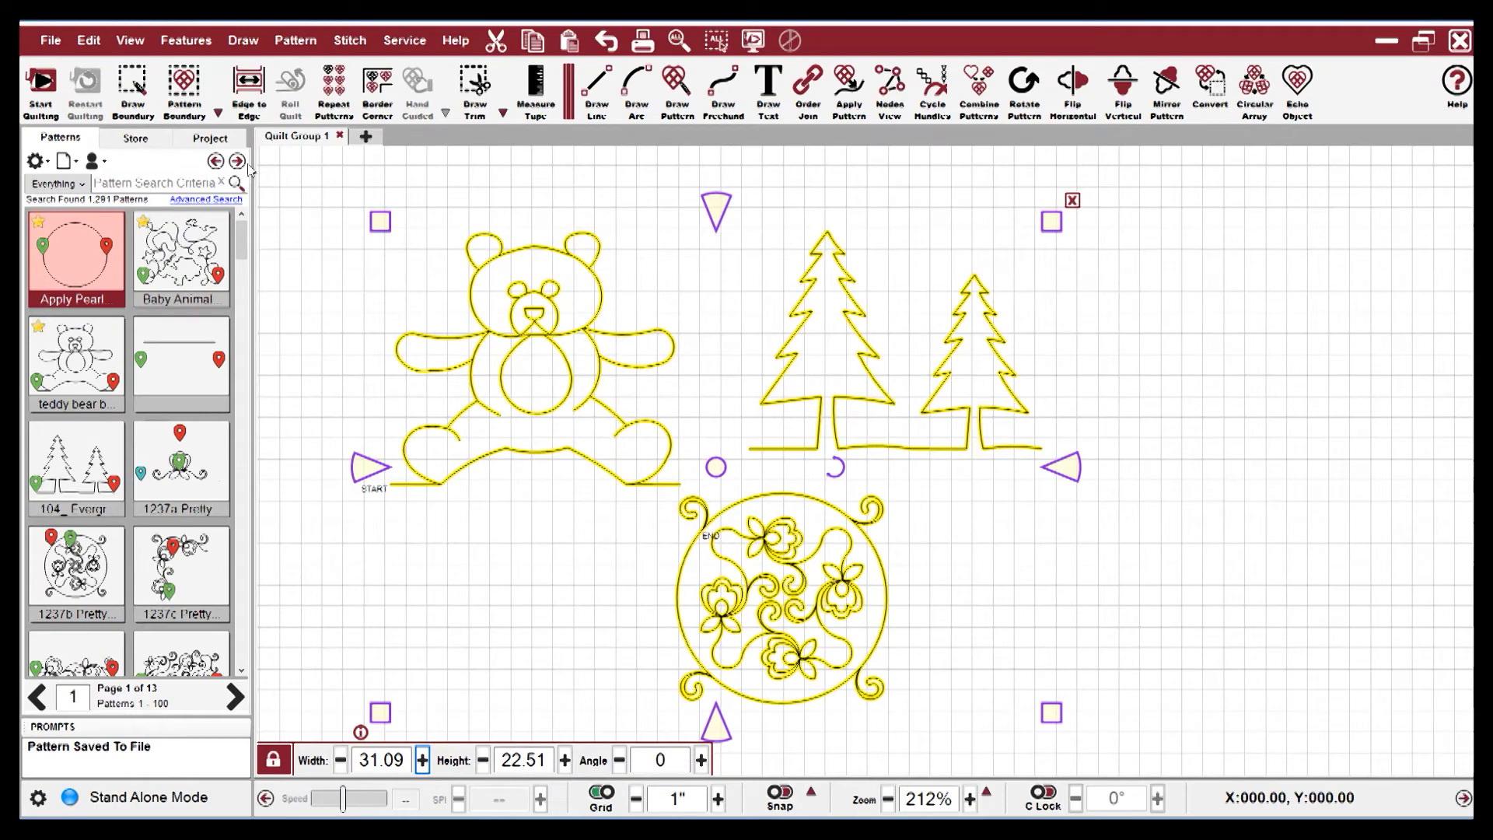
pyautogui.click(210, 138)
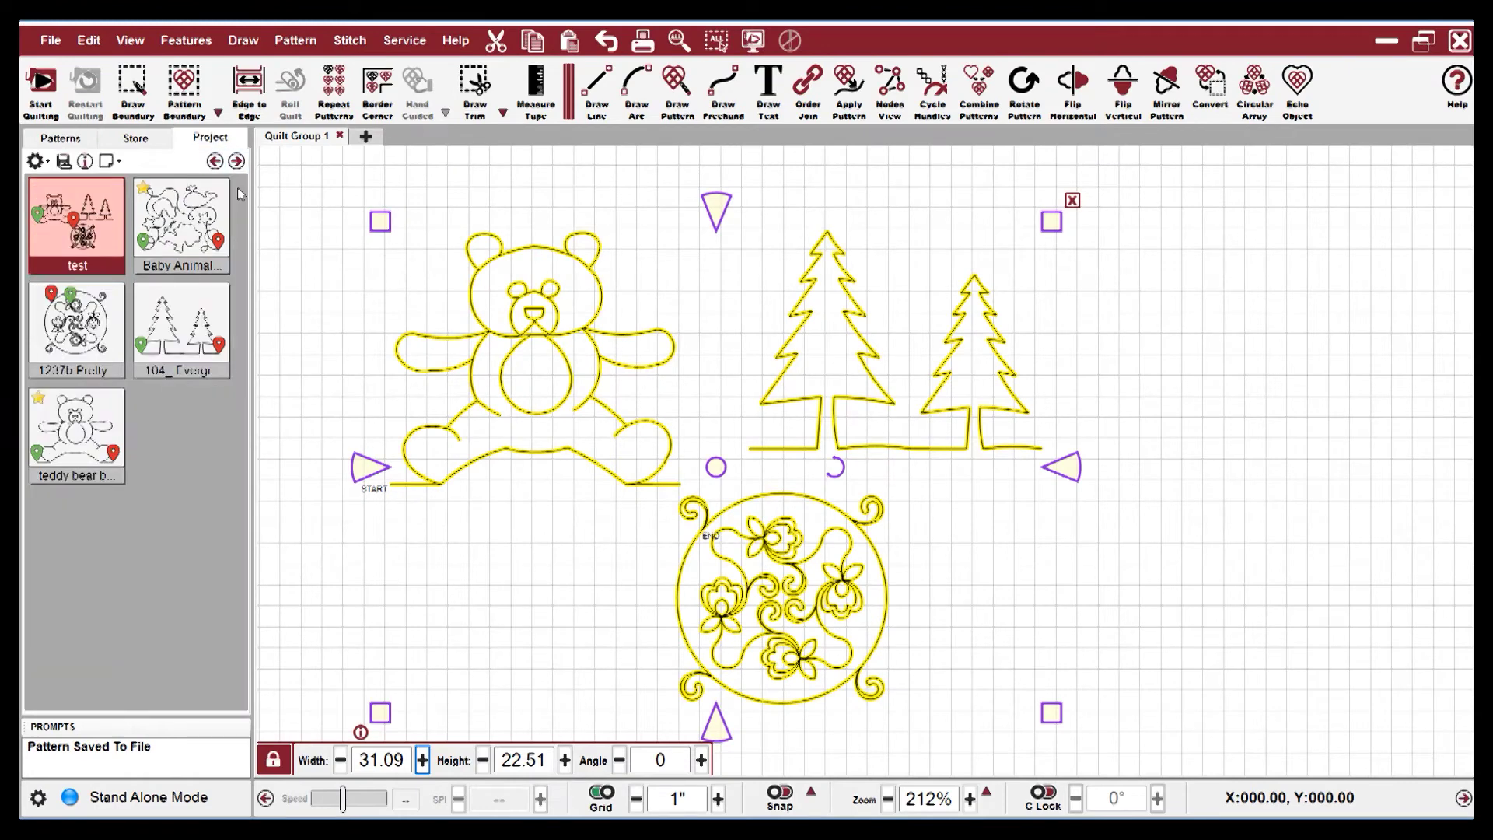
pyautogui.rightClick(44, 239)
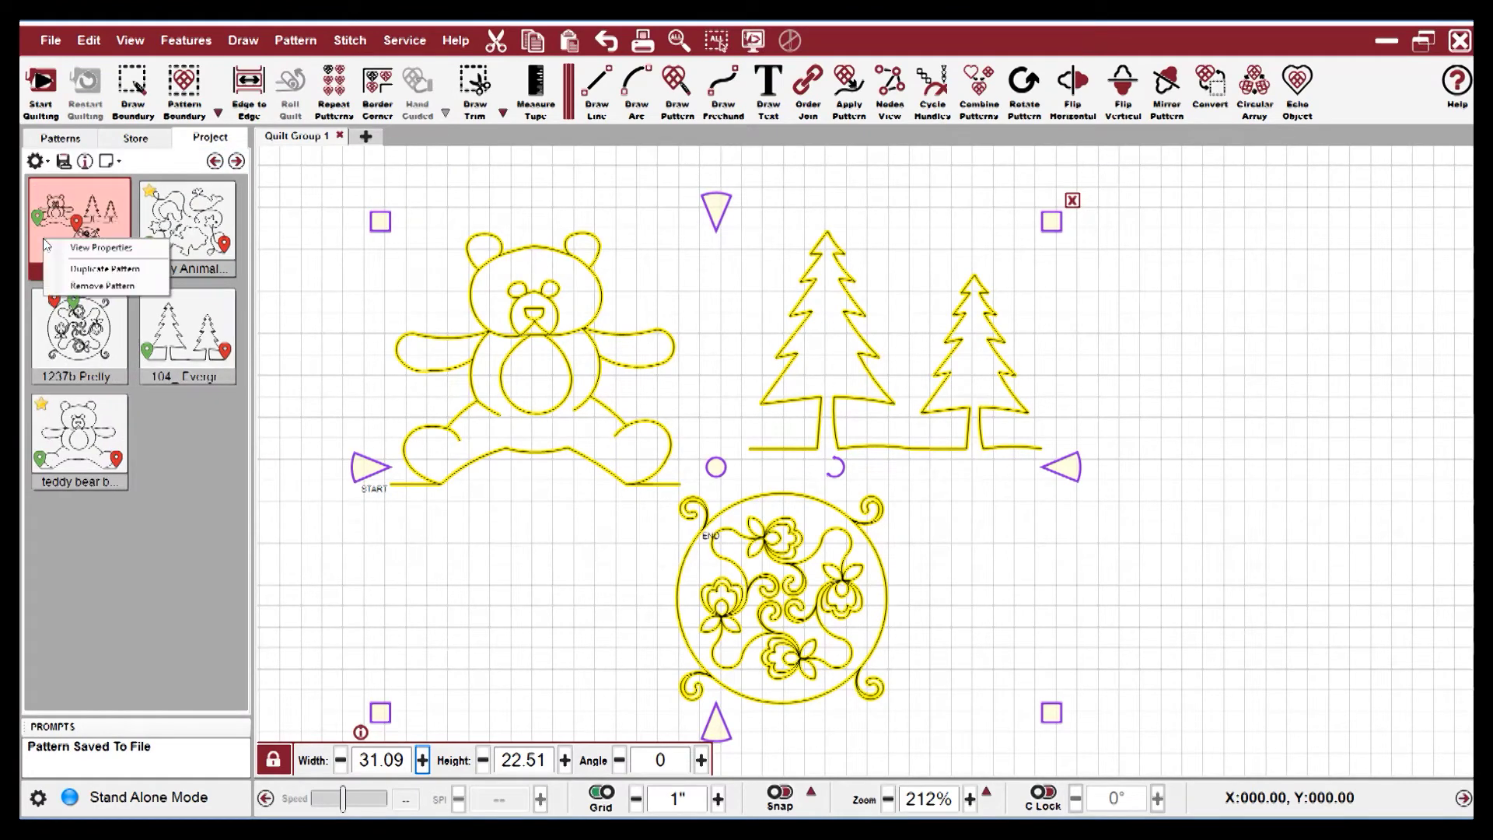
pyautogui.click(88, 249)
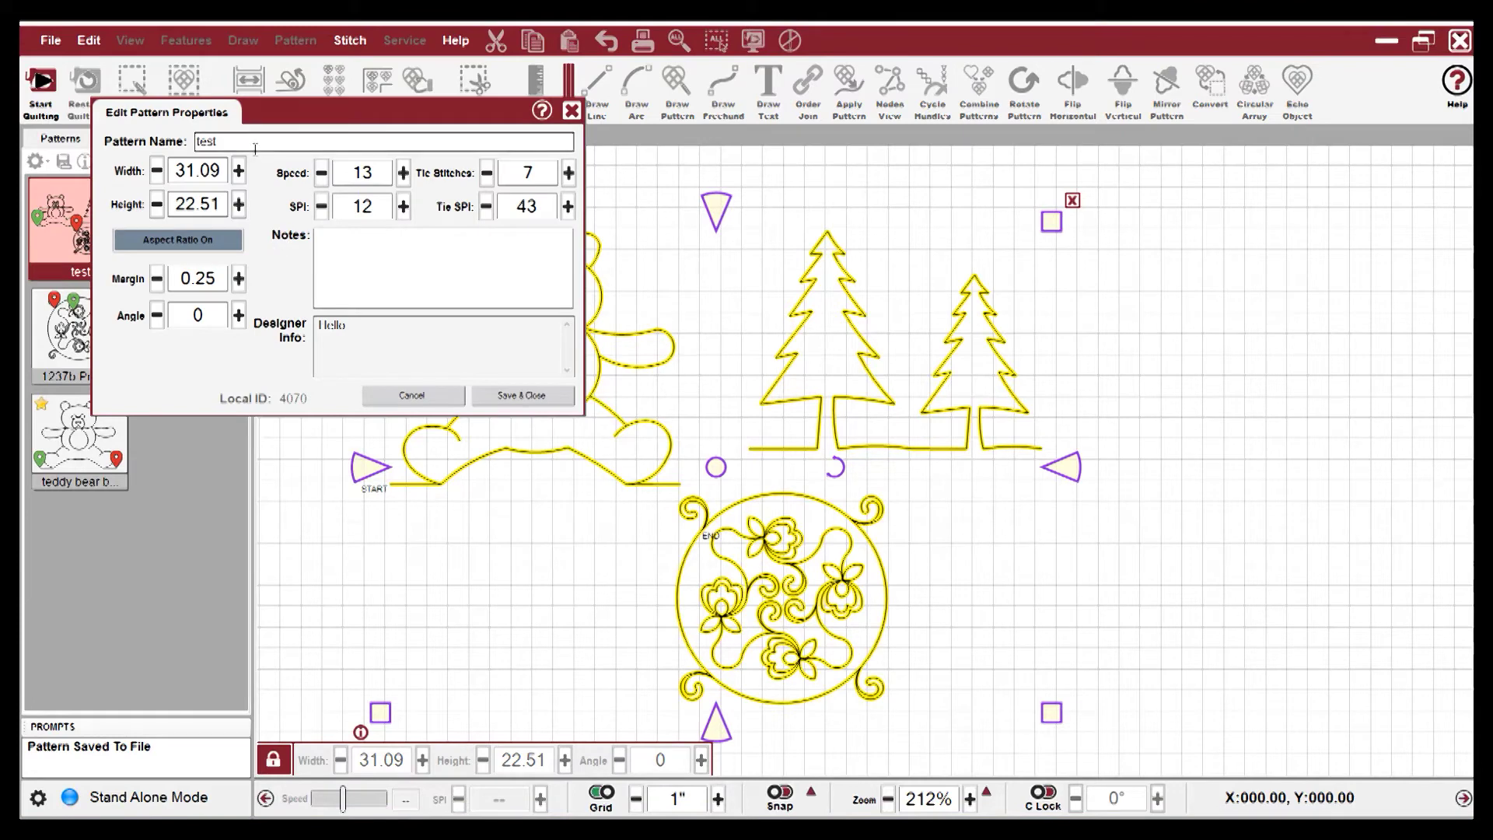
pyautogui.click(428, 401)
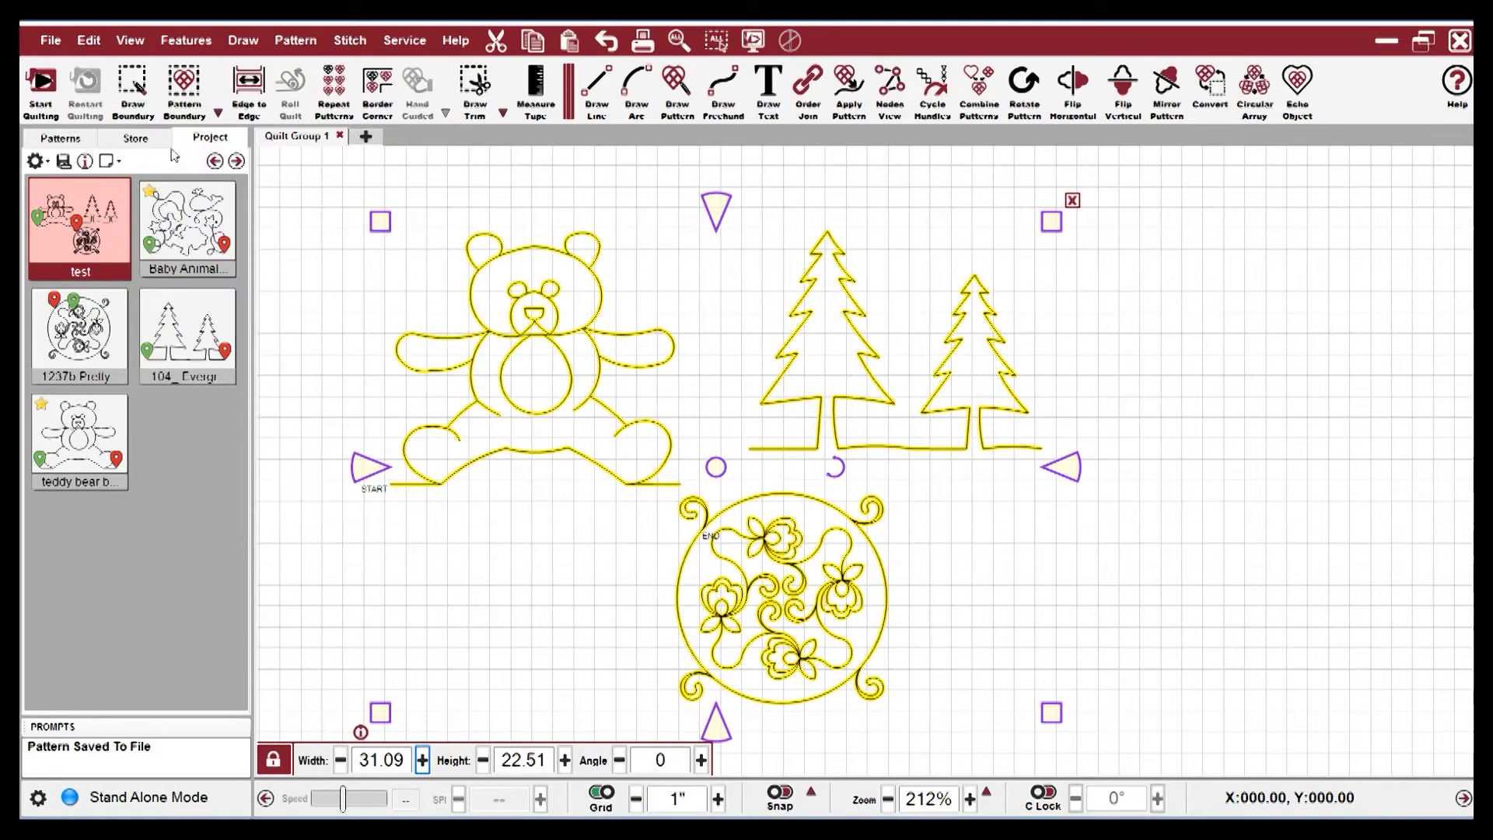
pyautogui.click(62, 138)
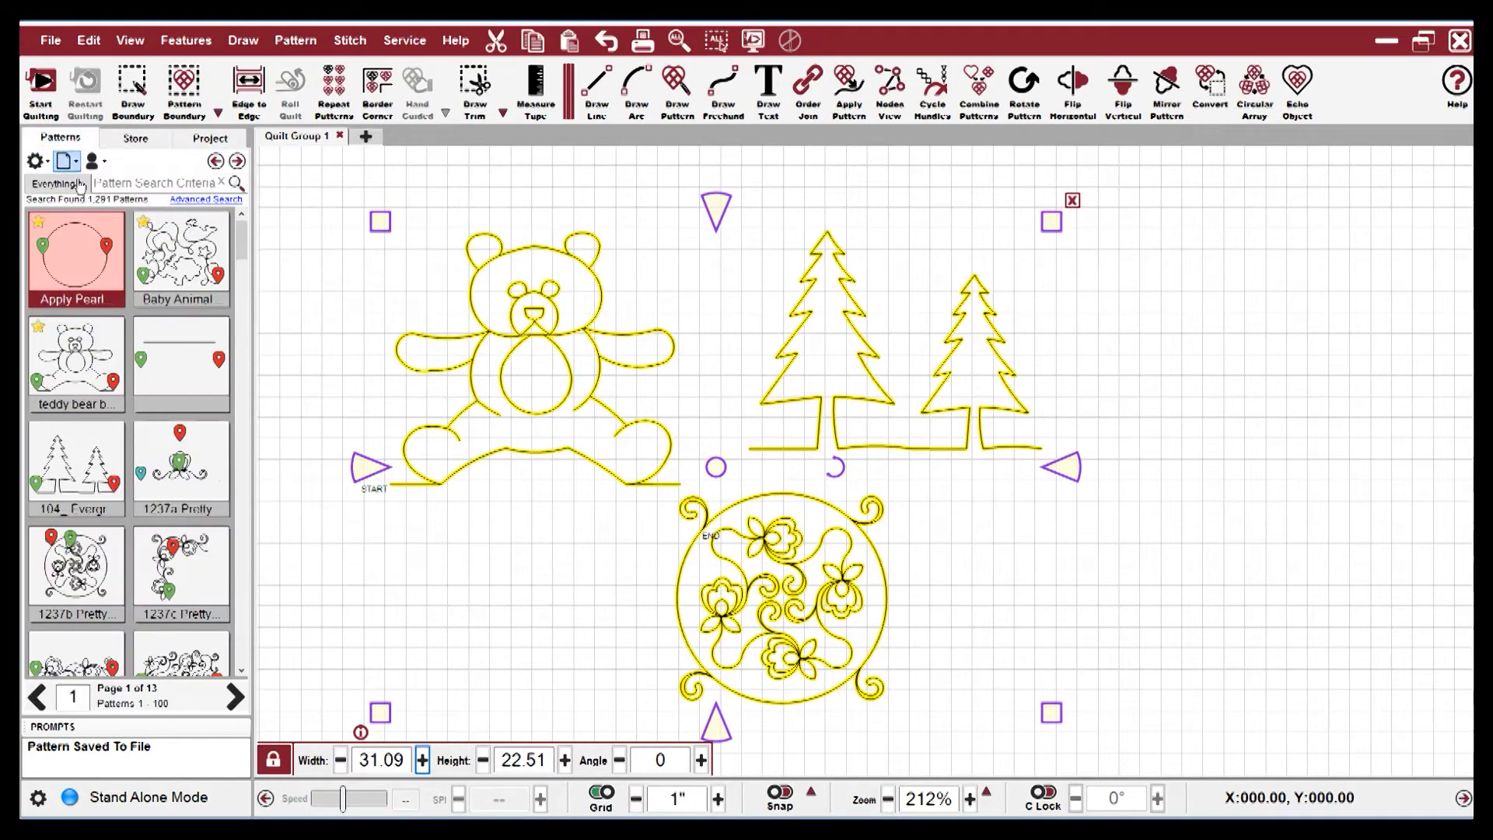
# - Sort the pattern library Newest First and select the test pattern
pyautogui.click(37, 162)
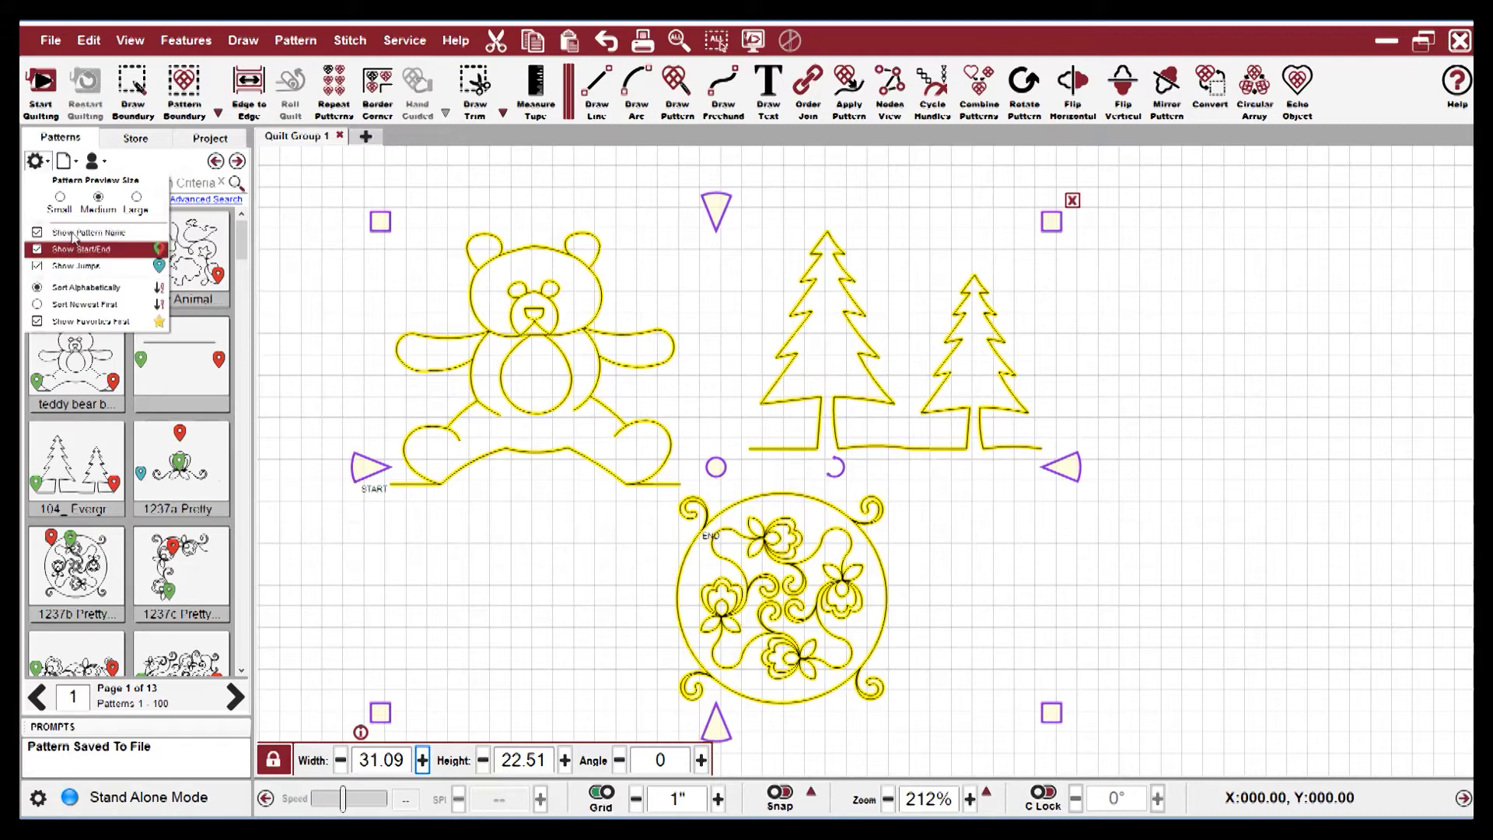
pyautogui.click(64, 162)
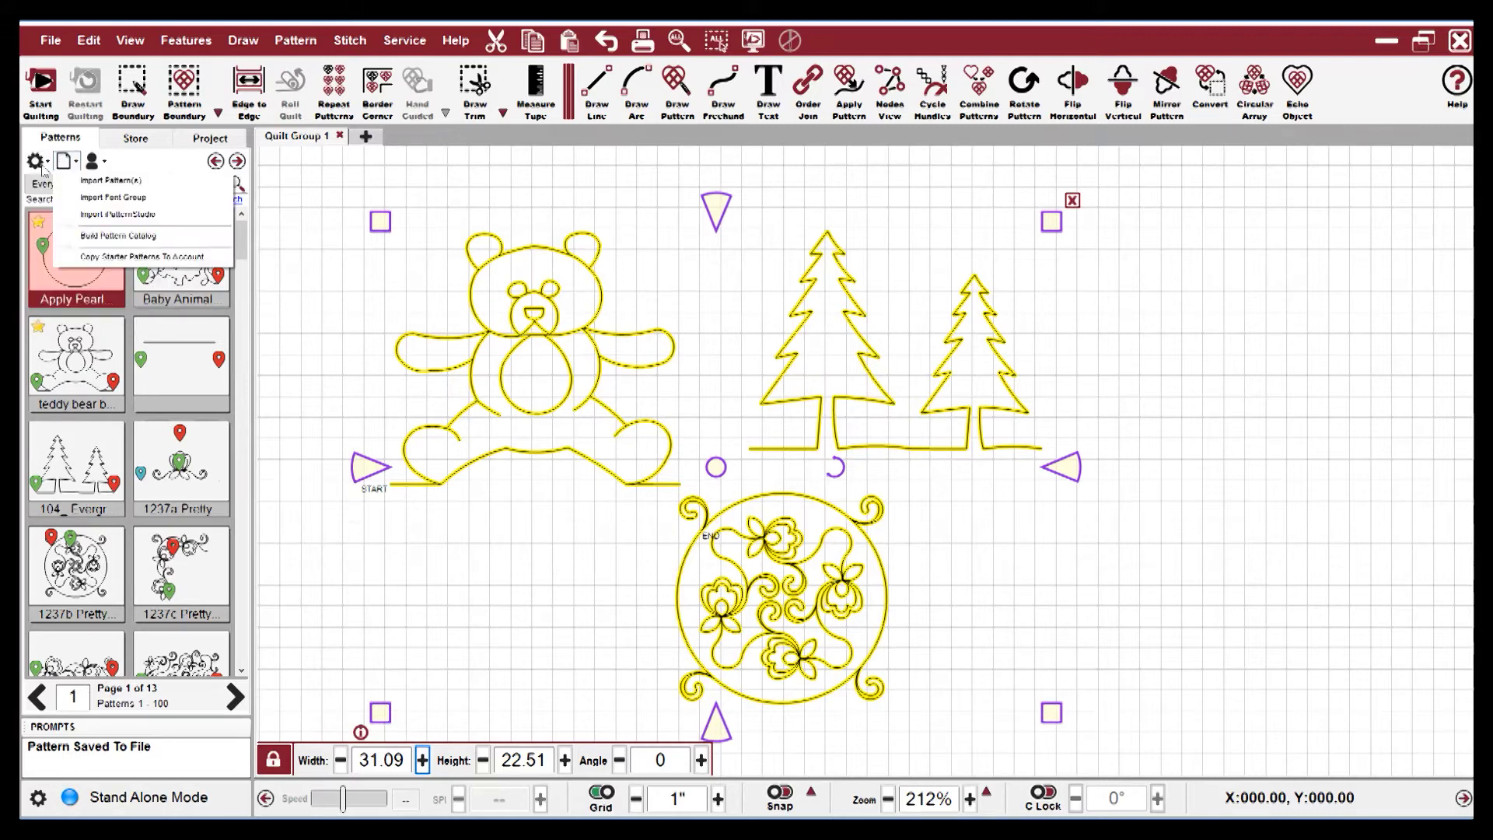
pyautogui.click(37, 165)
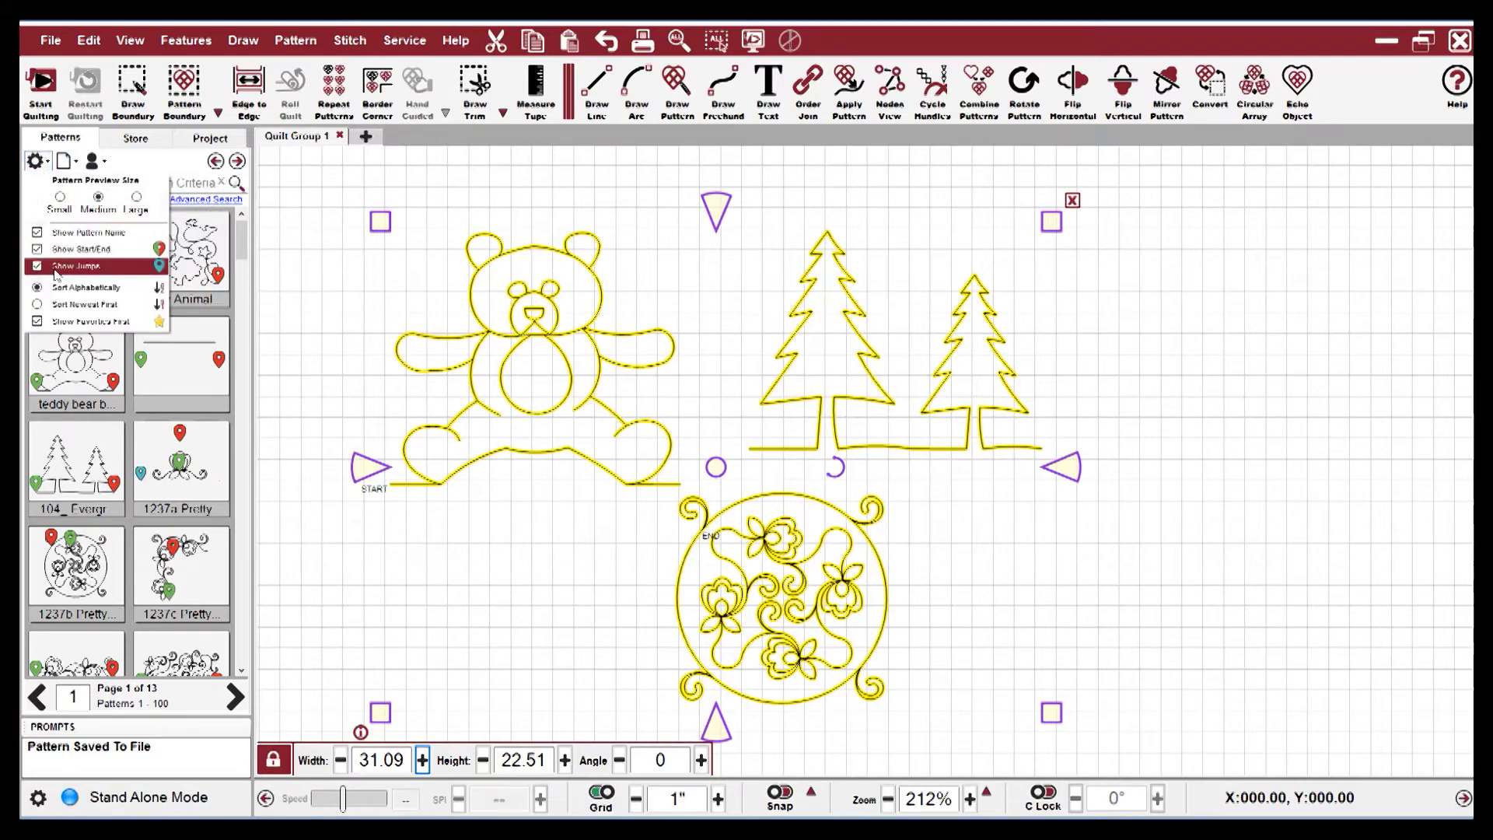
pyautogui.click(37, 305)
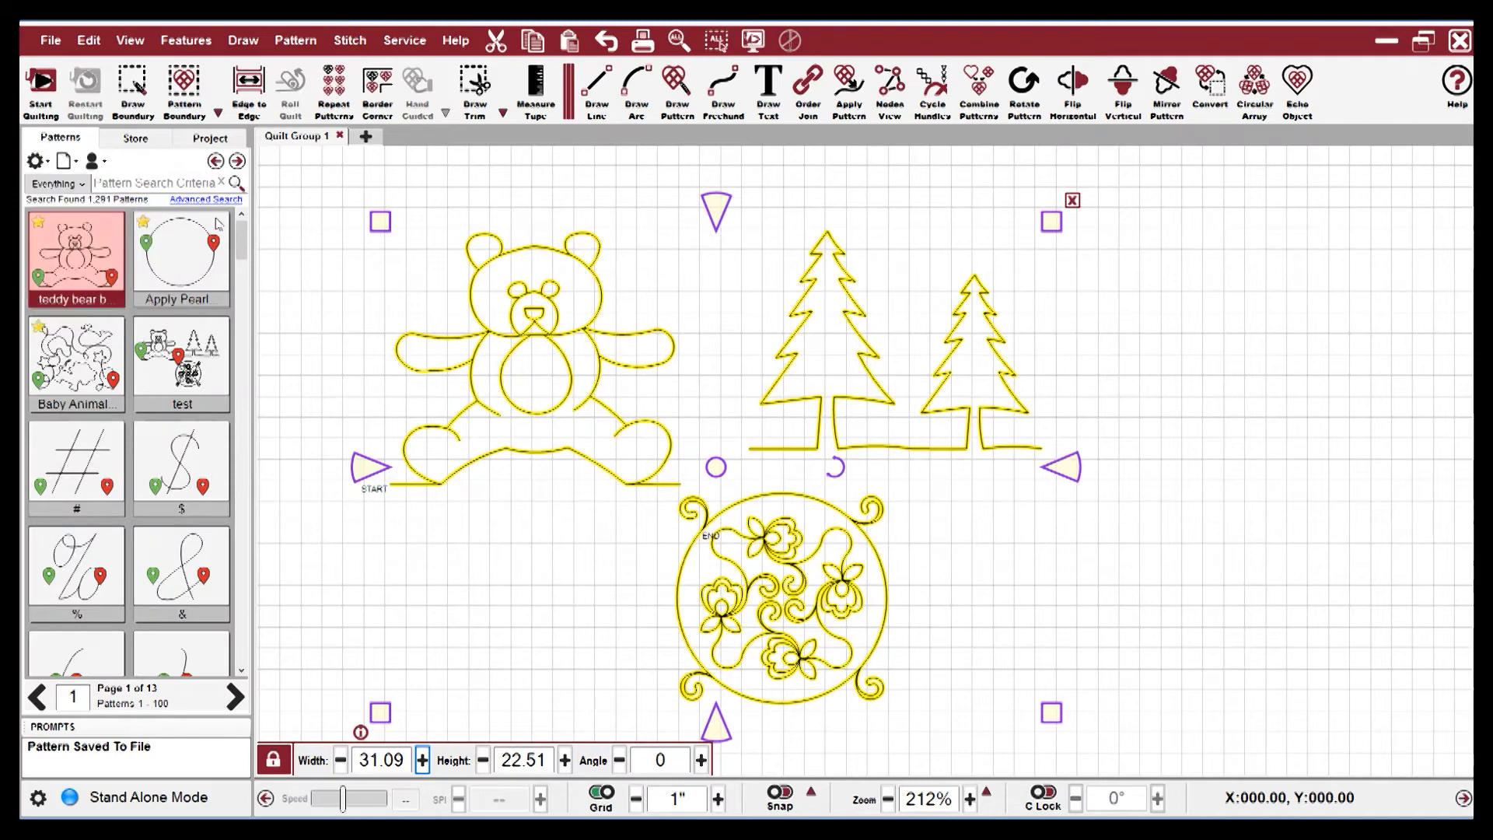
pyautogui.click(189, 349)
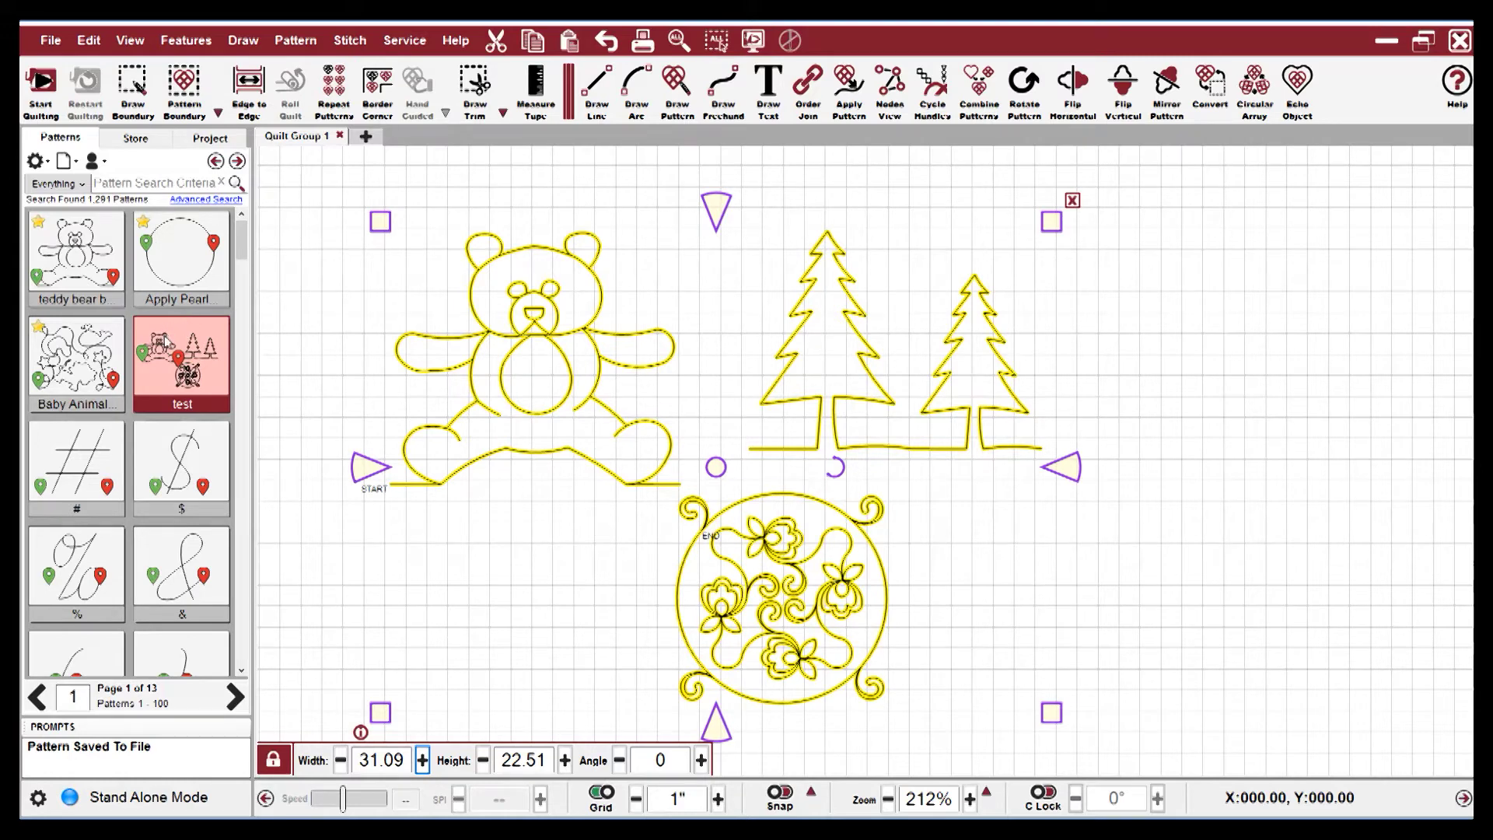
pyautogui.rightClick(169, 341)
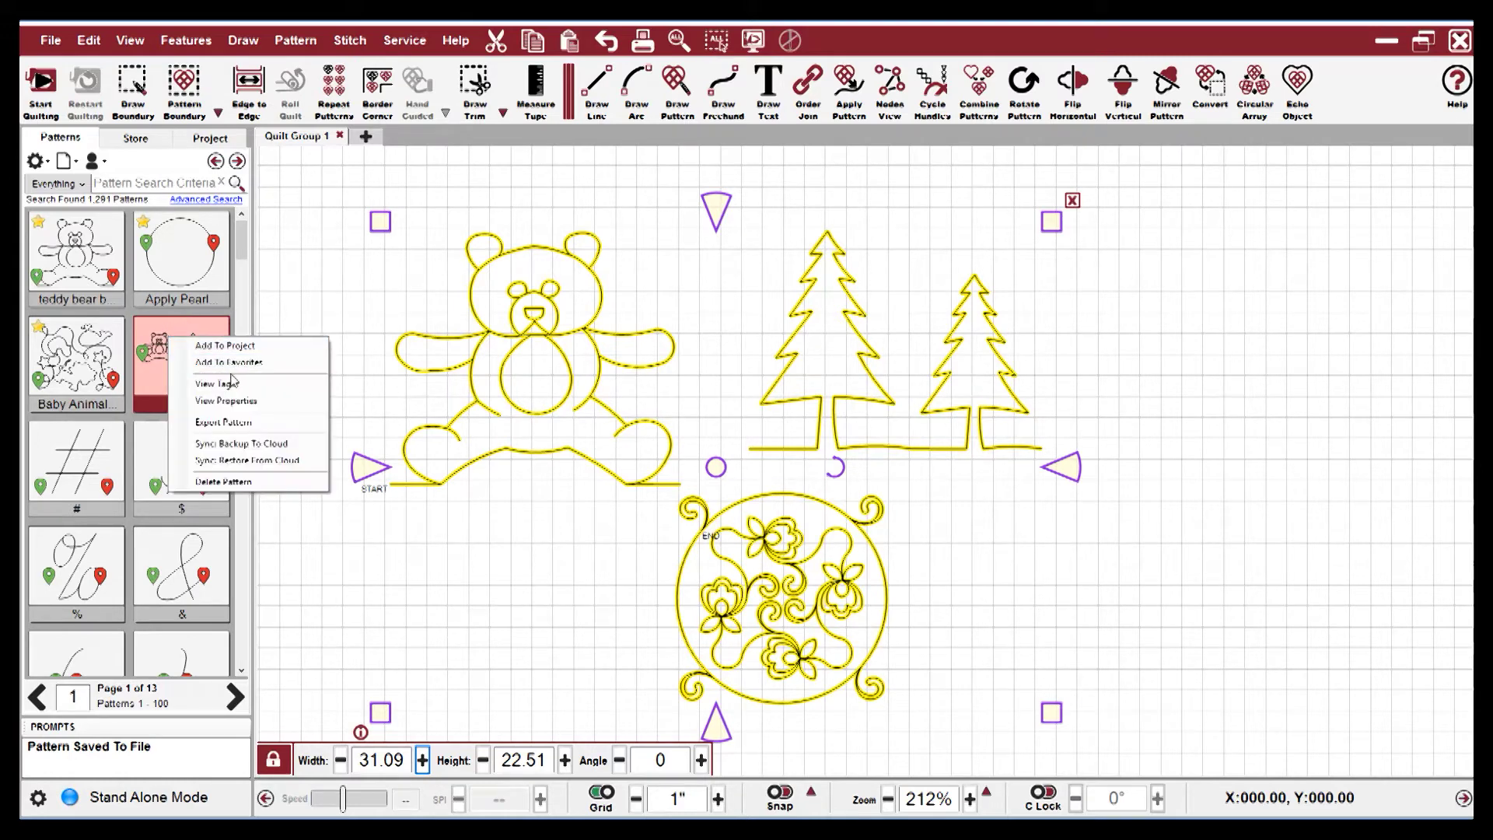
# - In the test pattern's properties, select the Demo tag and Statler collection, and untick Block
pyautogui.click(229, 402)
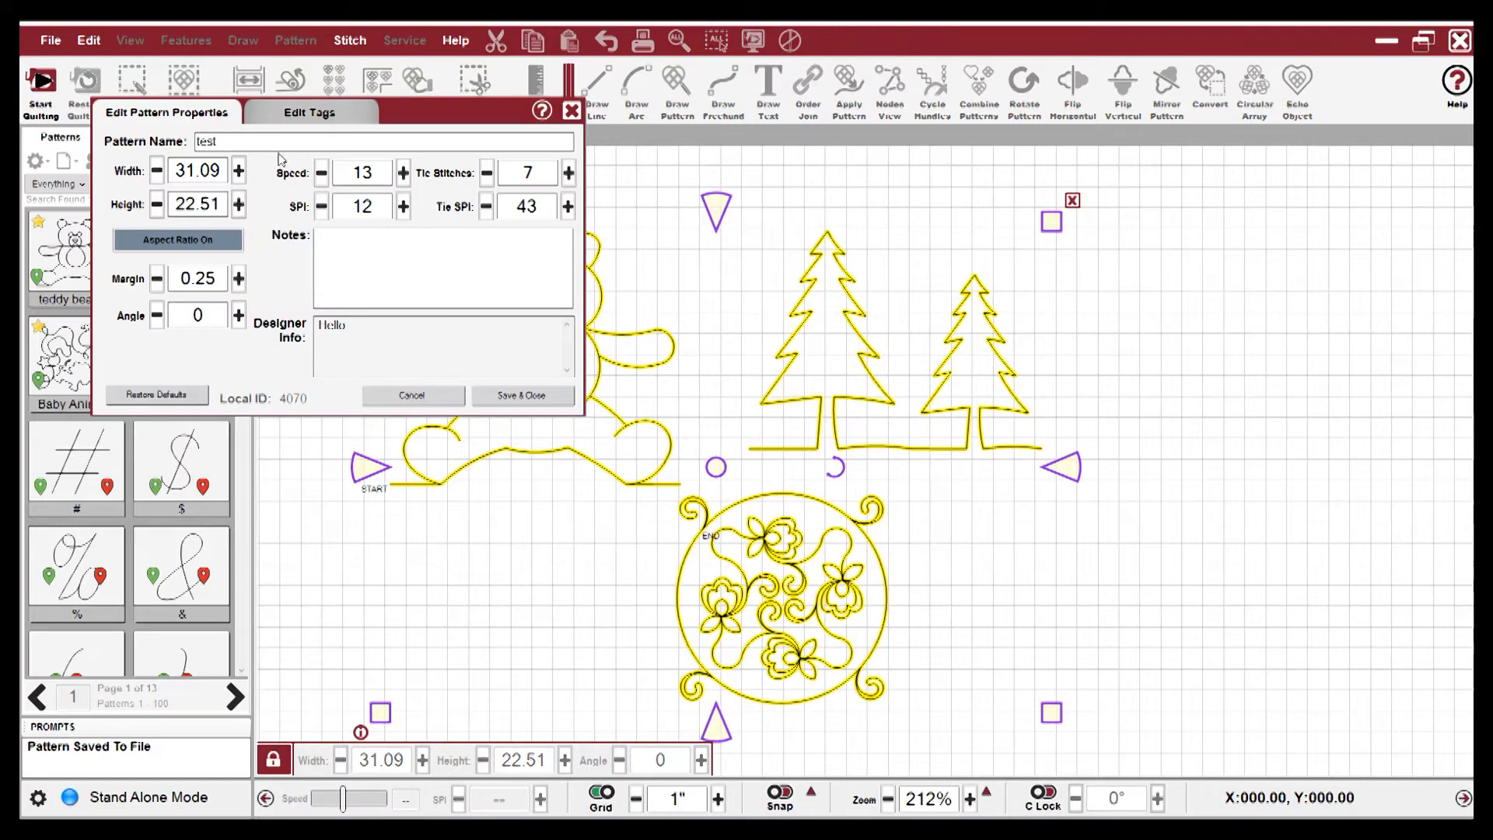
pyautogui.click(311, 114)
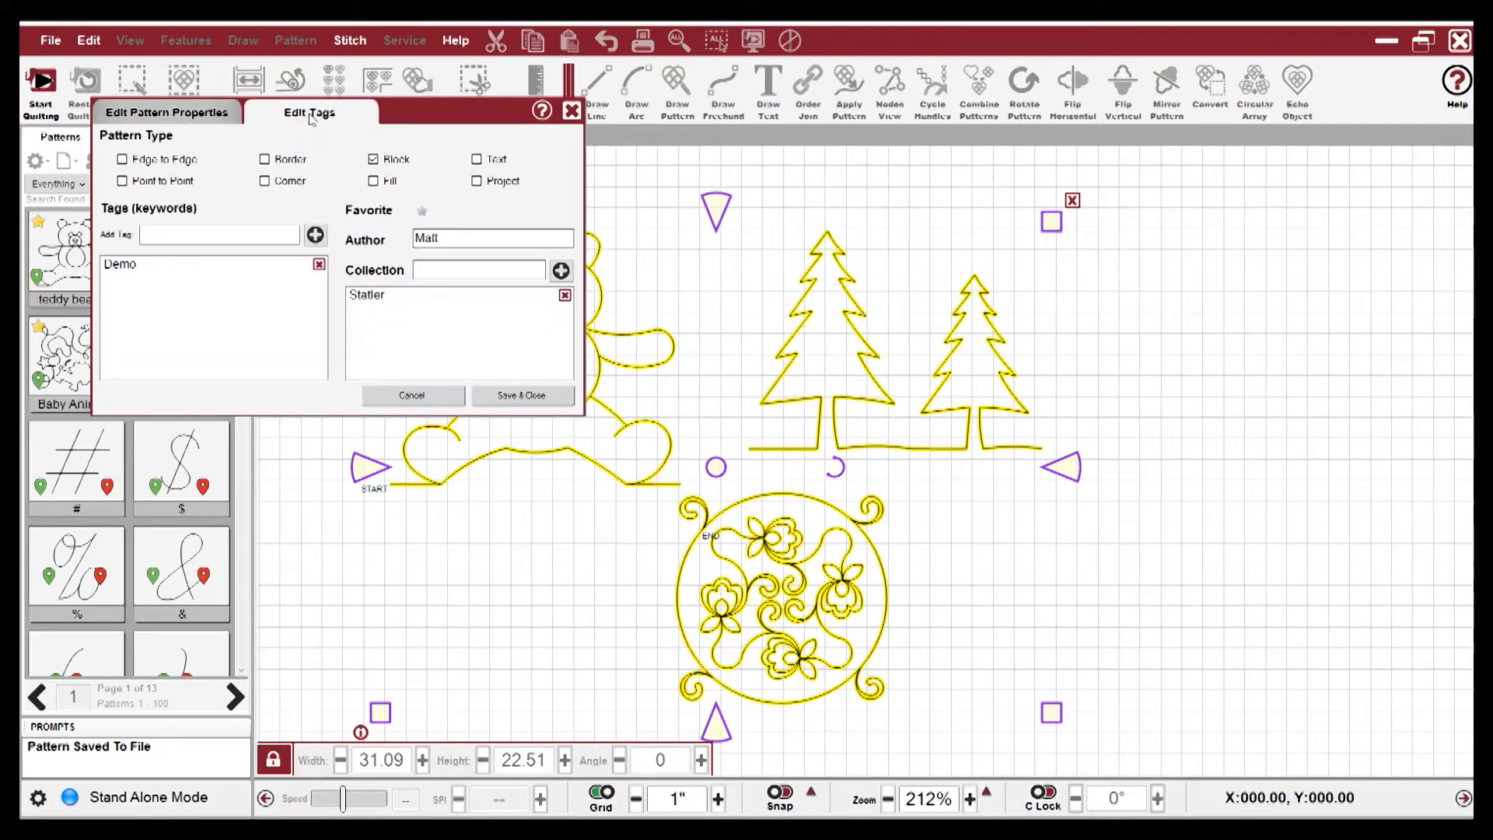
pyautogui.click(153, 267)
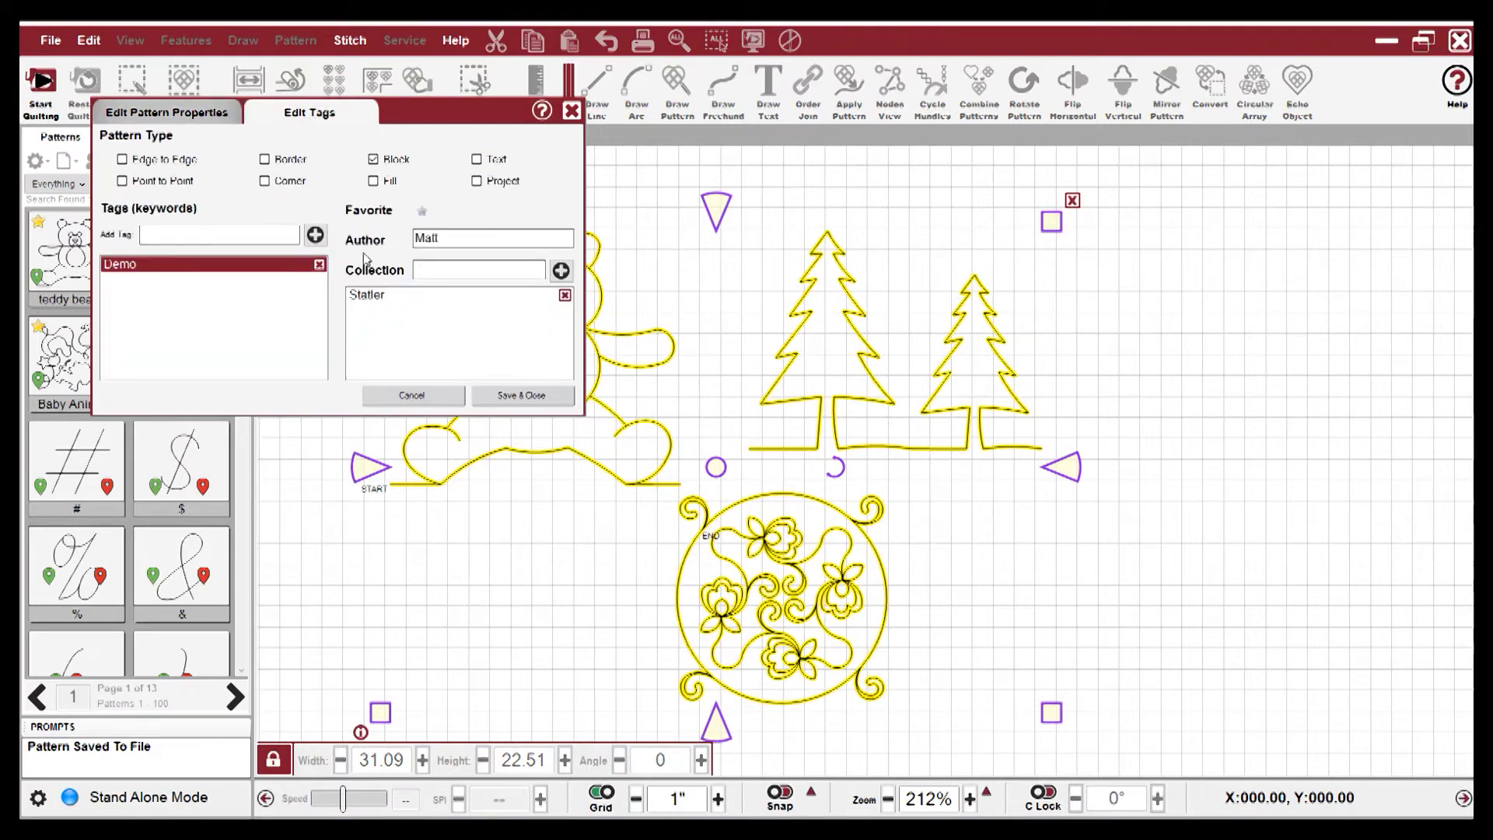
pyautogui.click(364, 297)
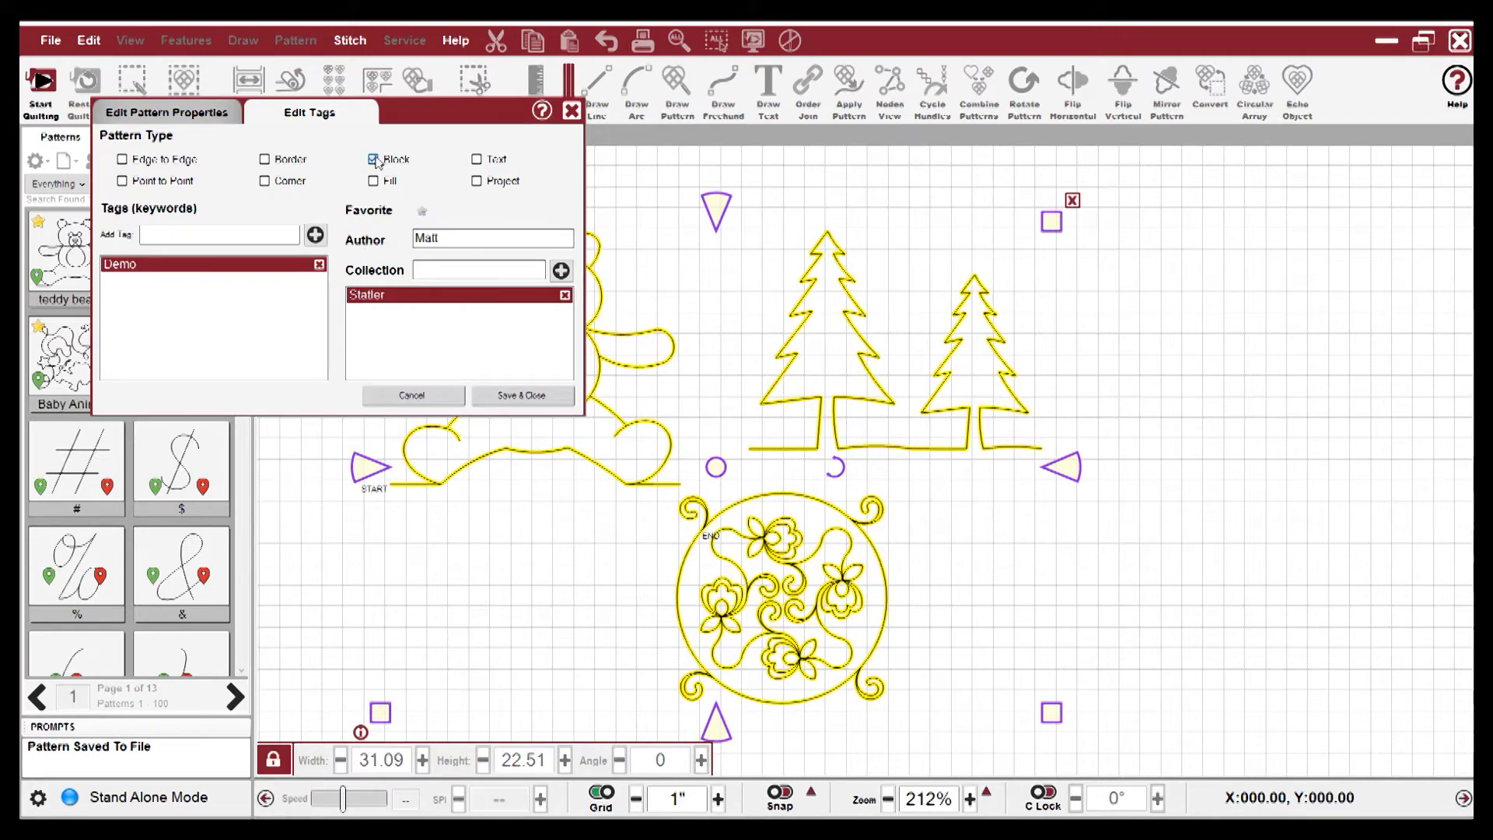
pyautogui.click(373, 159)
pyautogui.click(467, 238)
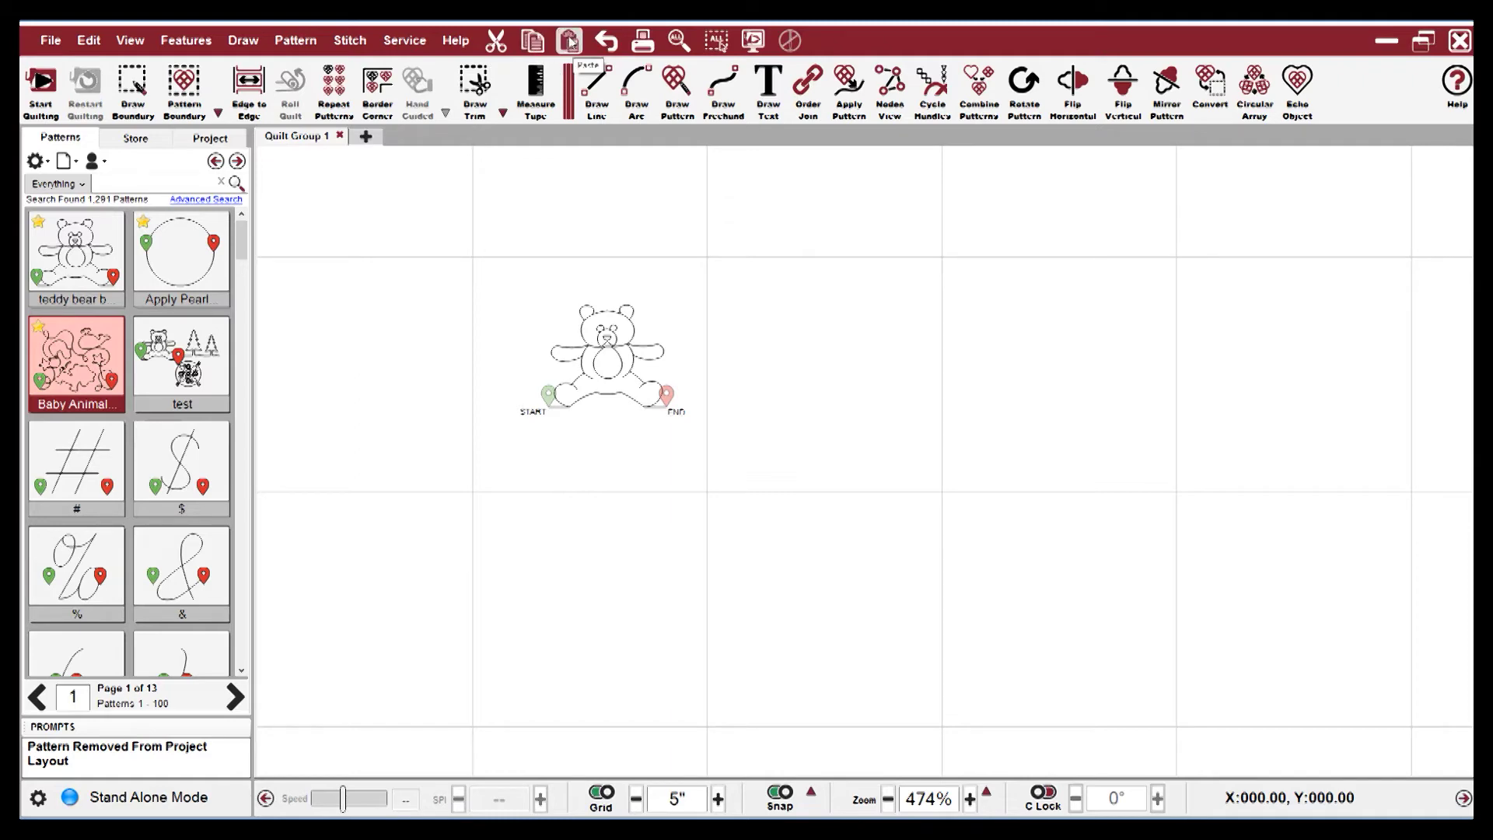
# - Cut the teddy bear and paste it, stamping three copies at lower right, left and upper right
pyautogui.click(609, 349)
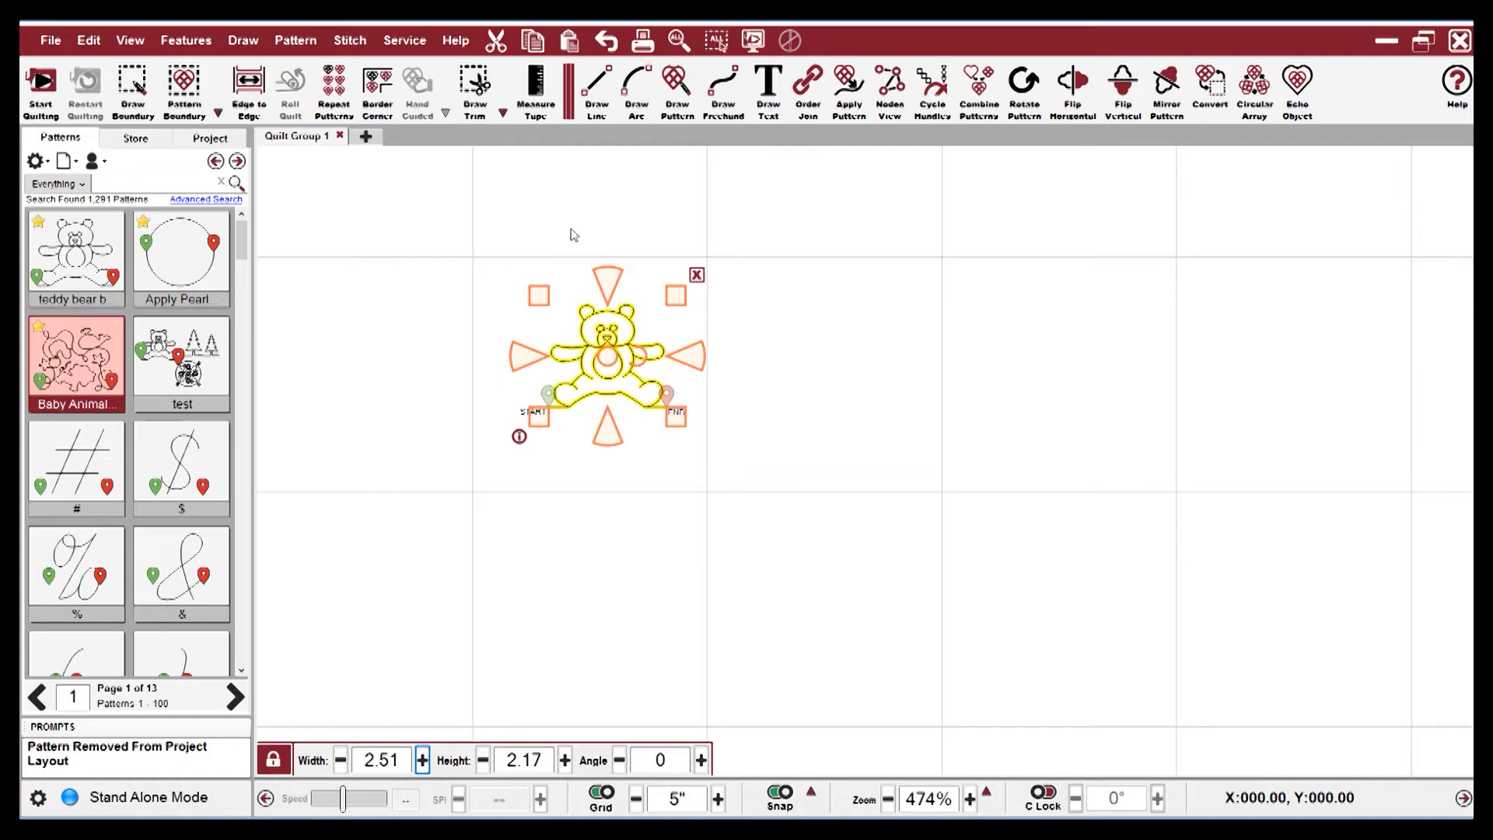
pyautogui.click(496, 36)
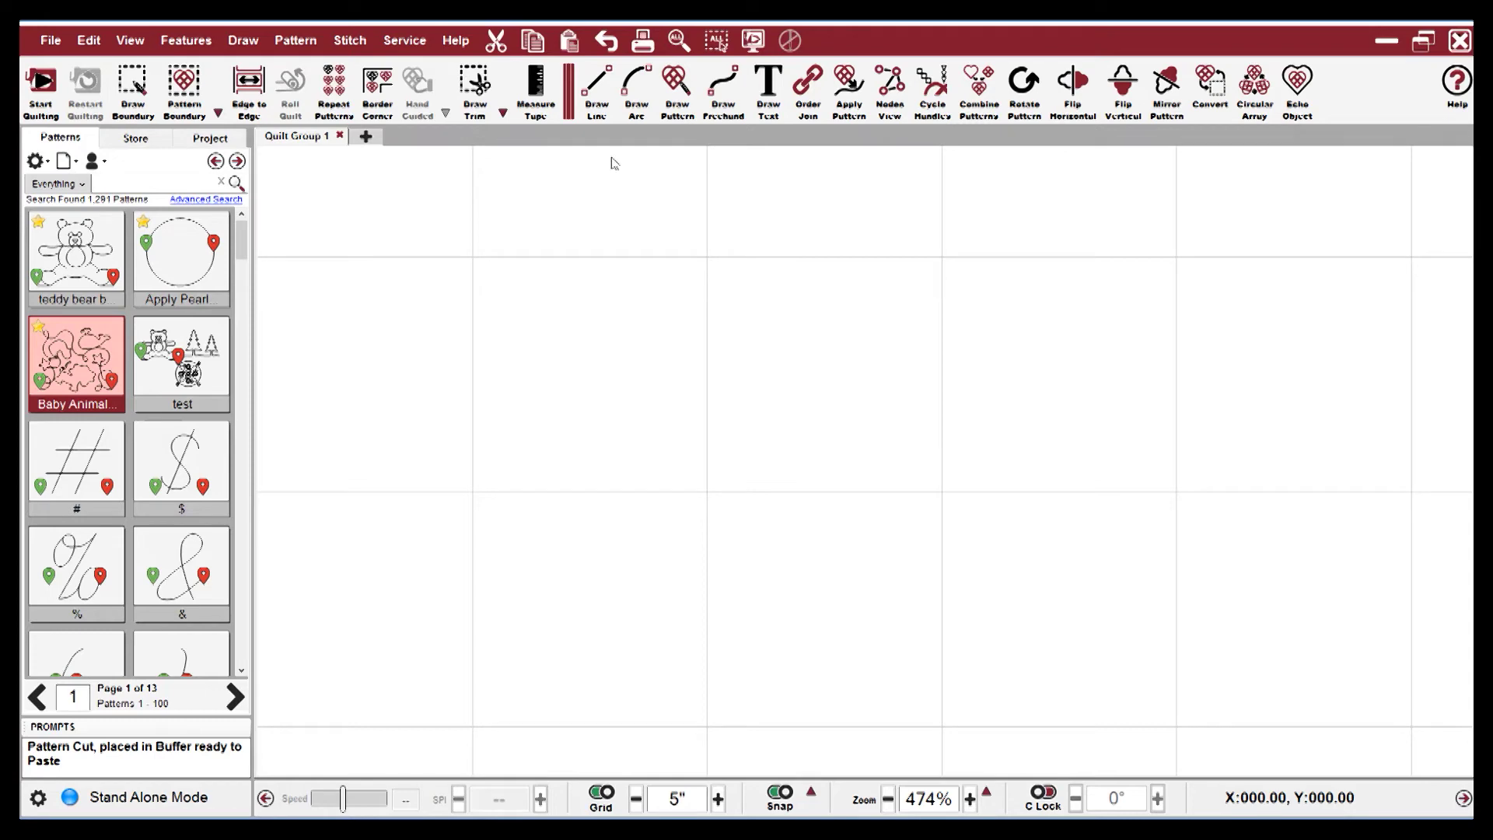
pyautogui.hotkey('ctrl', 'v')
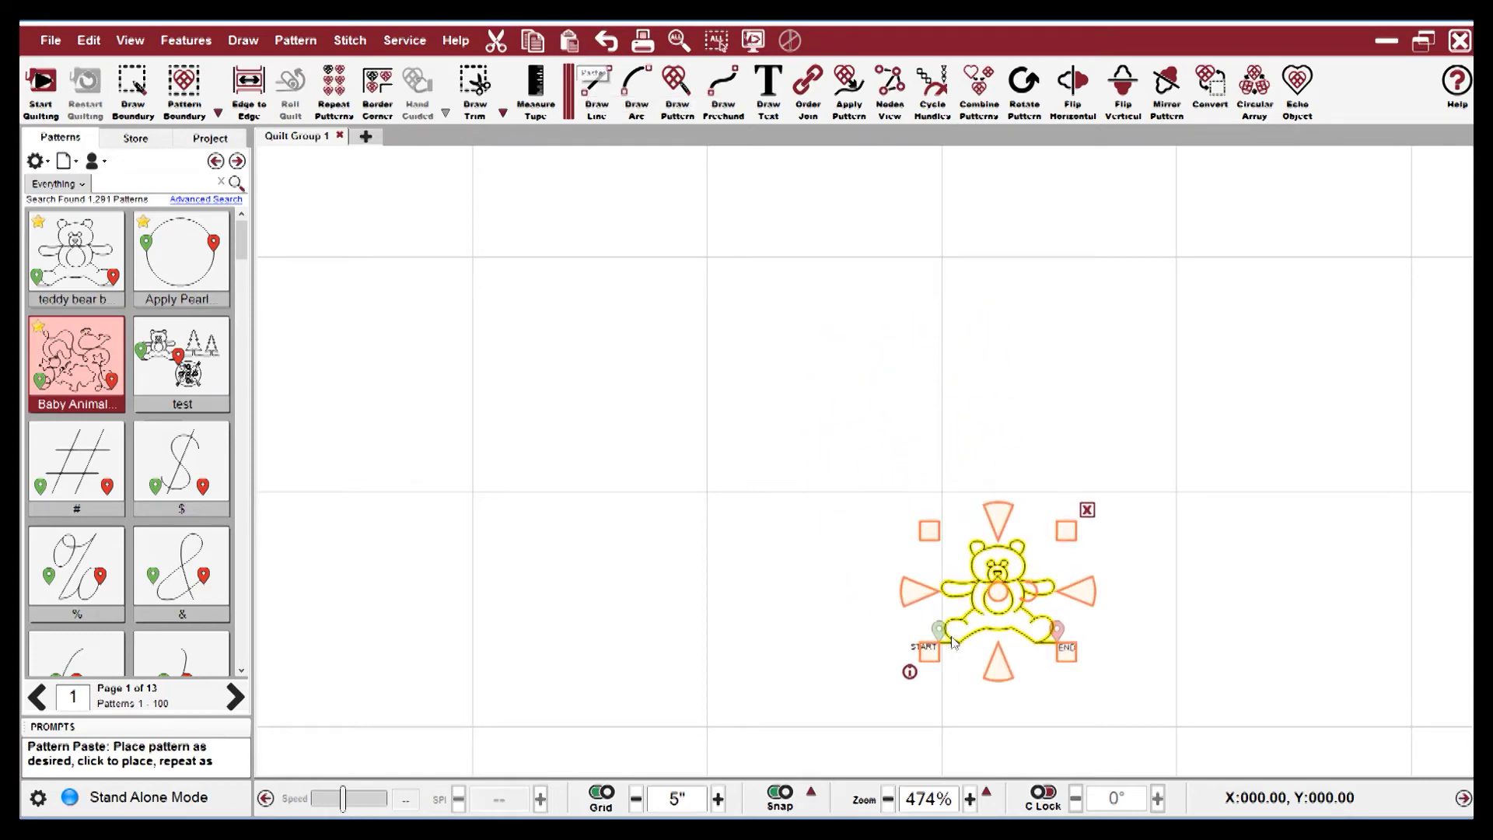
pyautogui.click(941, 535)
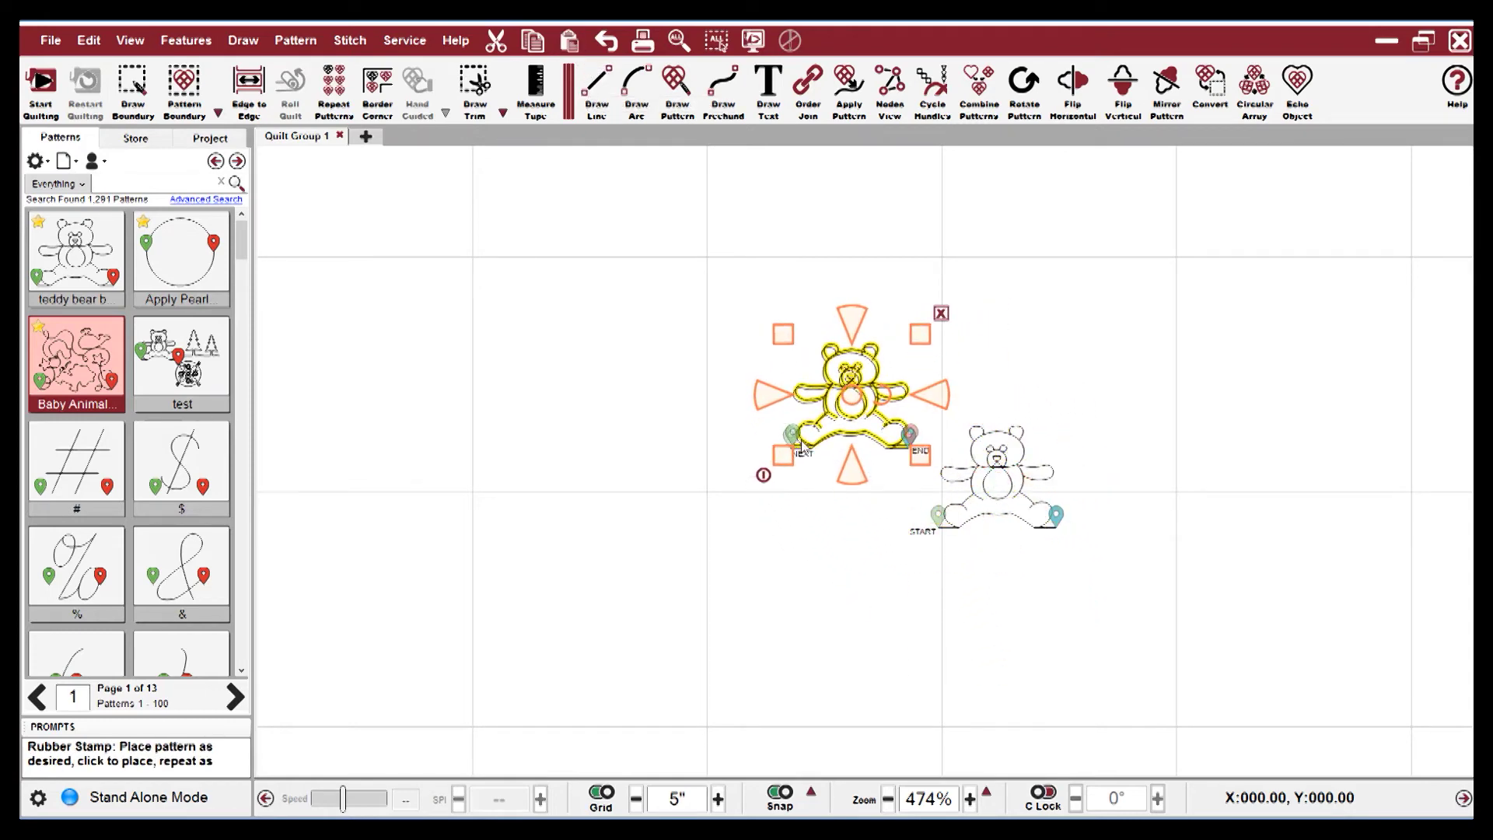
pyautogui.click(796, 452)
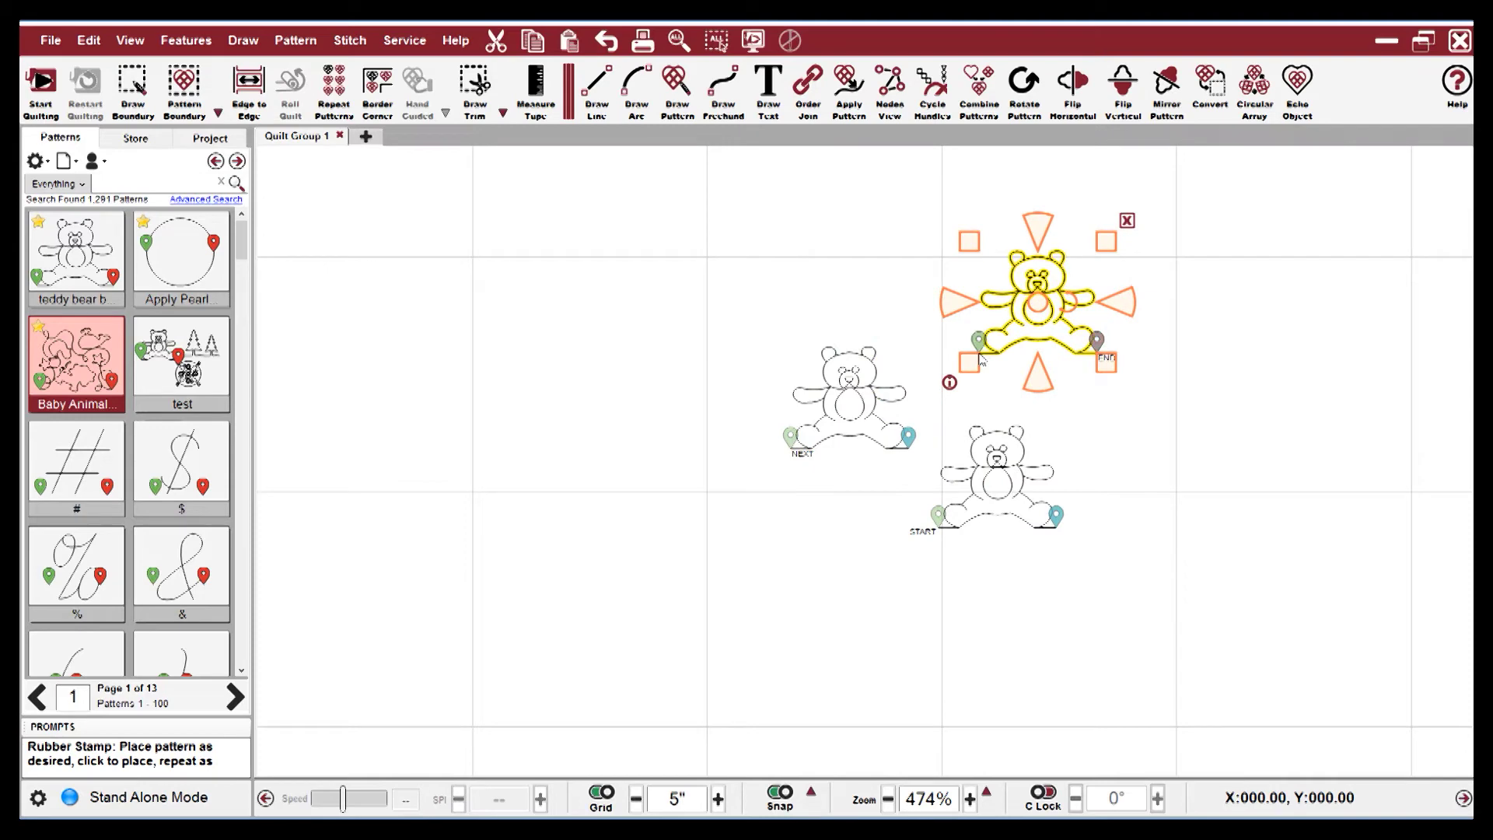
pyautogui.click(980, 358)
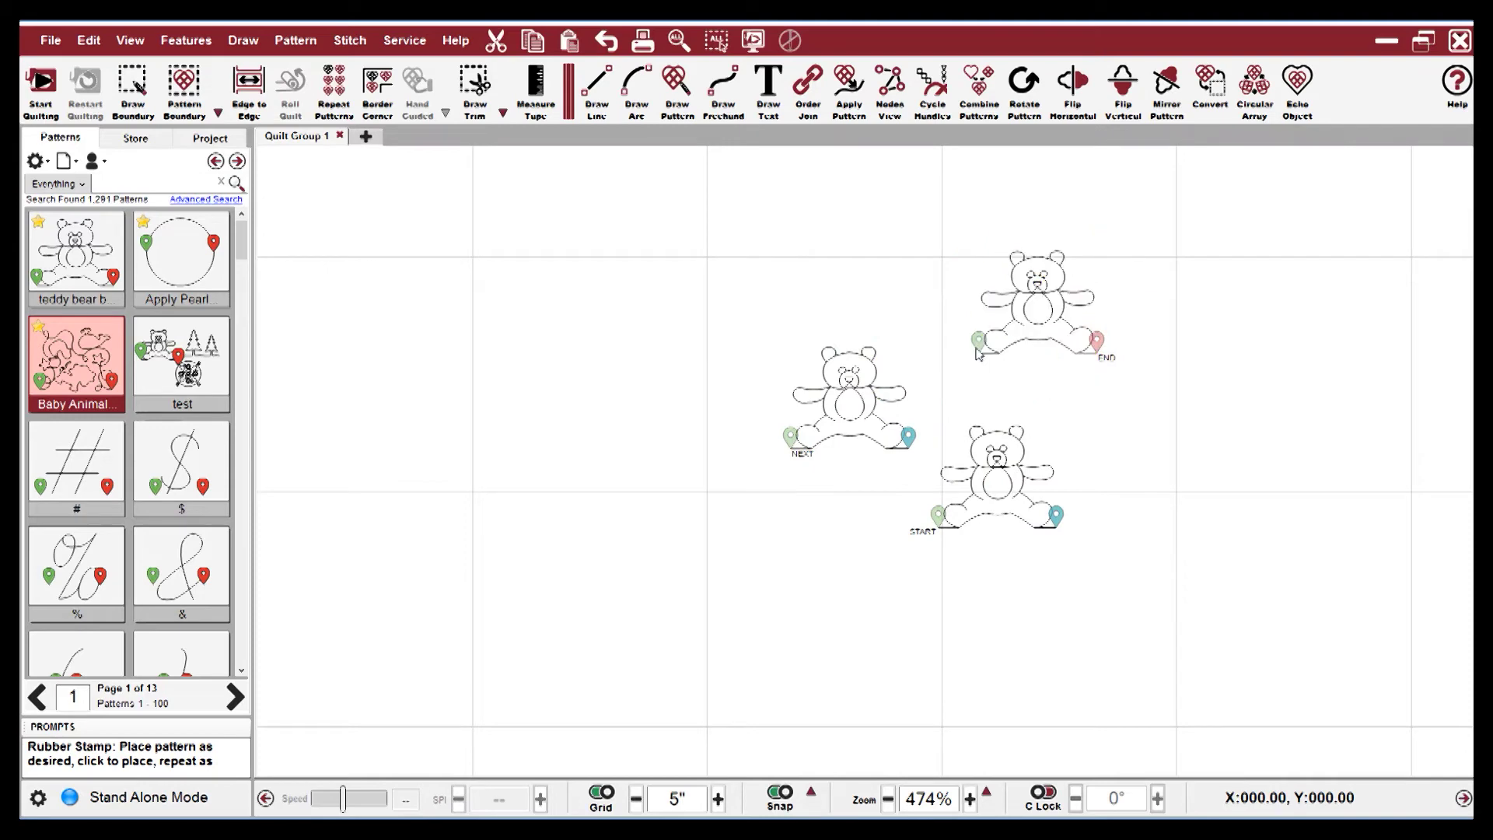
# - Copy the middle bear and stamp two more copies lower down and to the left
pyautogui.click(839, 402)
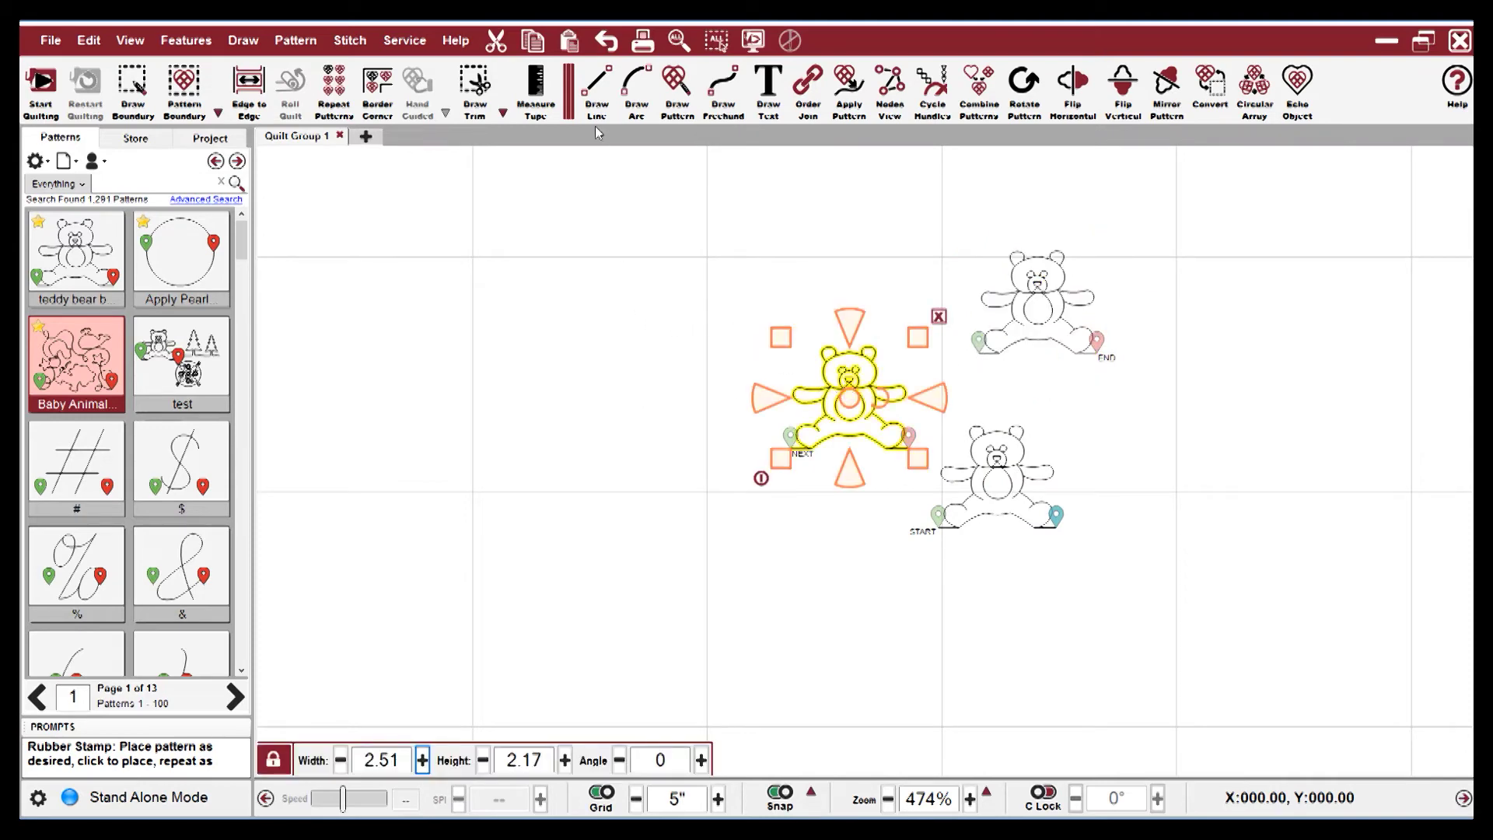
pyautogui.click(535, 50)
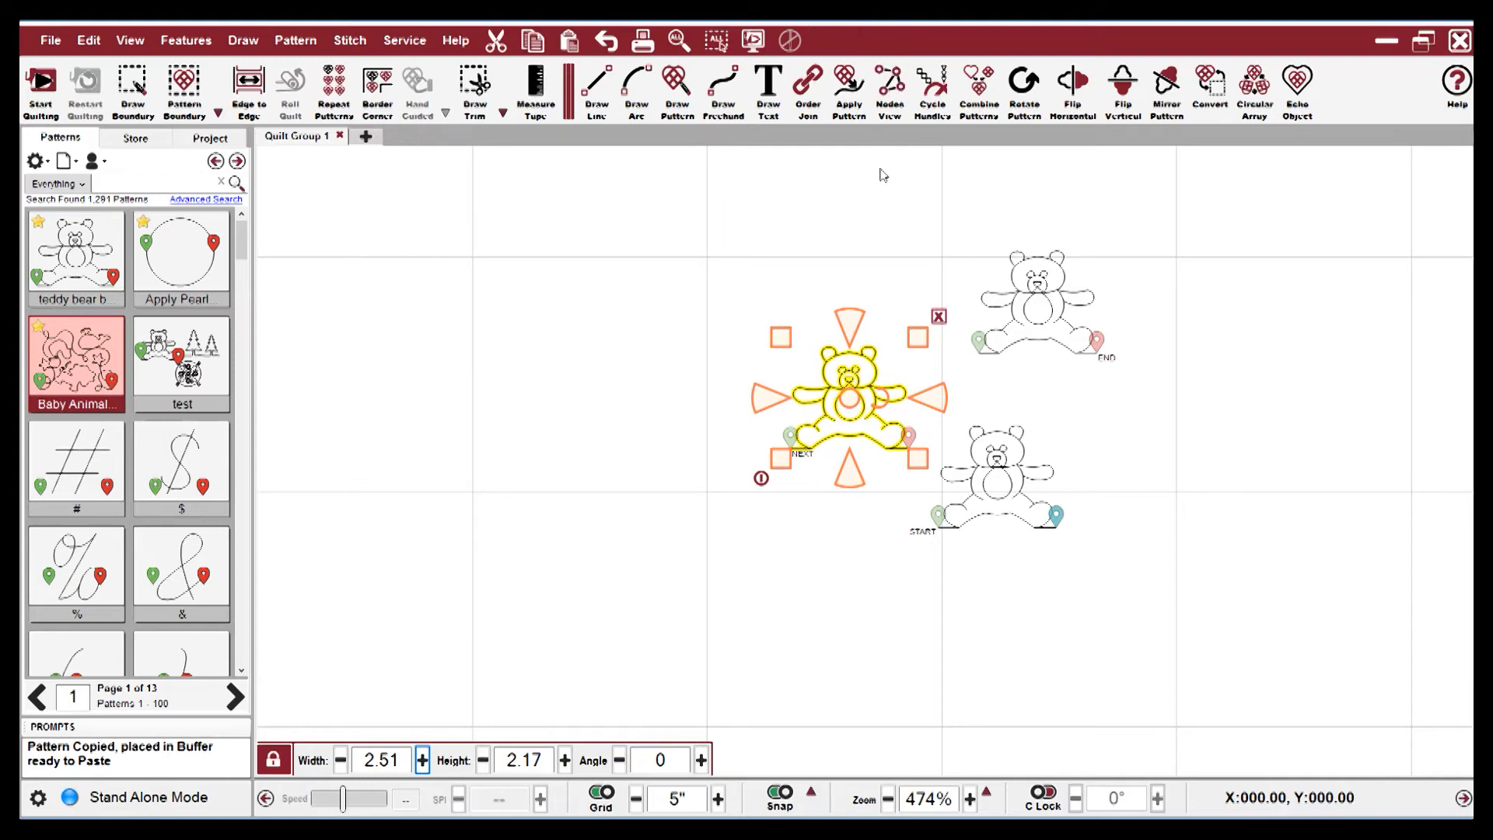
pyautogui.click(569, 40)
pyautogui.click(642, 630)
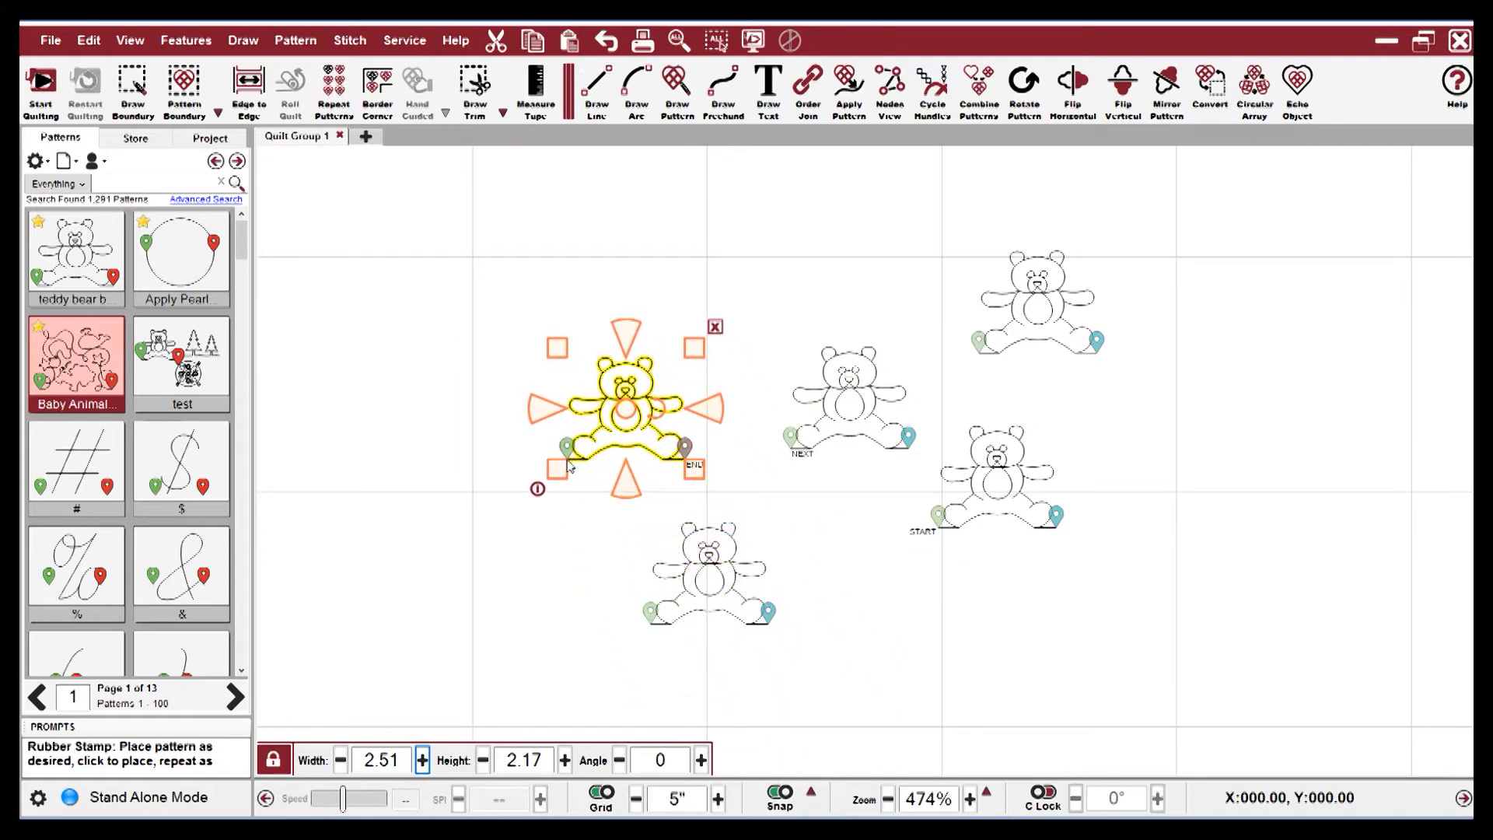
pyautogui.click(573, 465)
pyautogui.rightClick(575, 461)
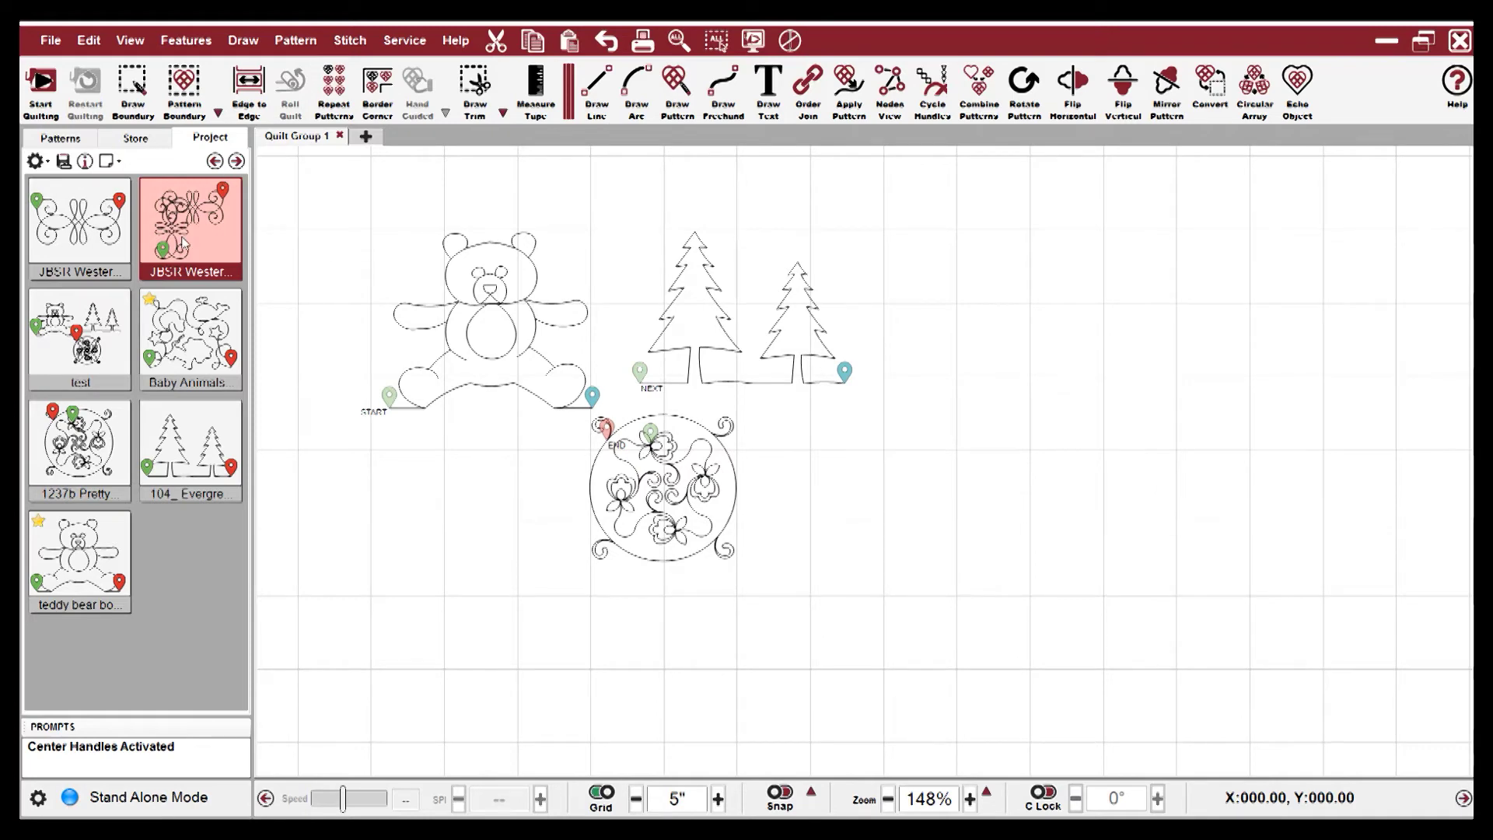
# - Start a new Border Corner layout, opening the Border Corner Setup in a Border Corner 2 tab
pyautogui.click(379, 85)
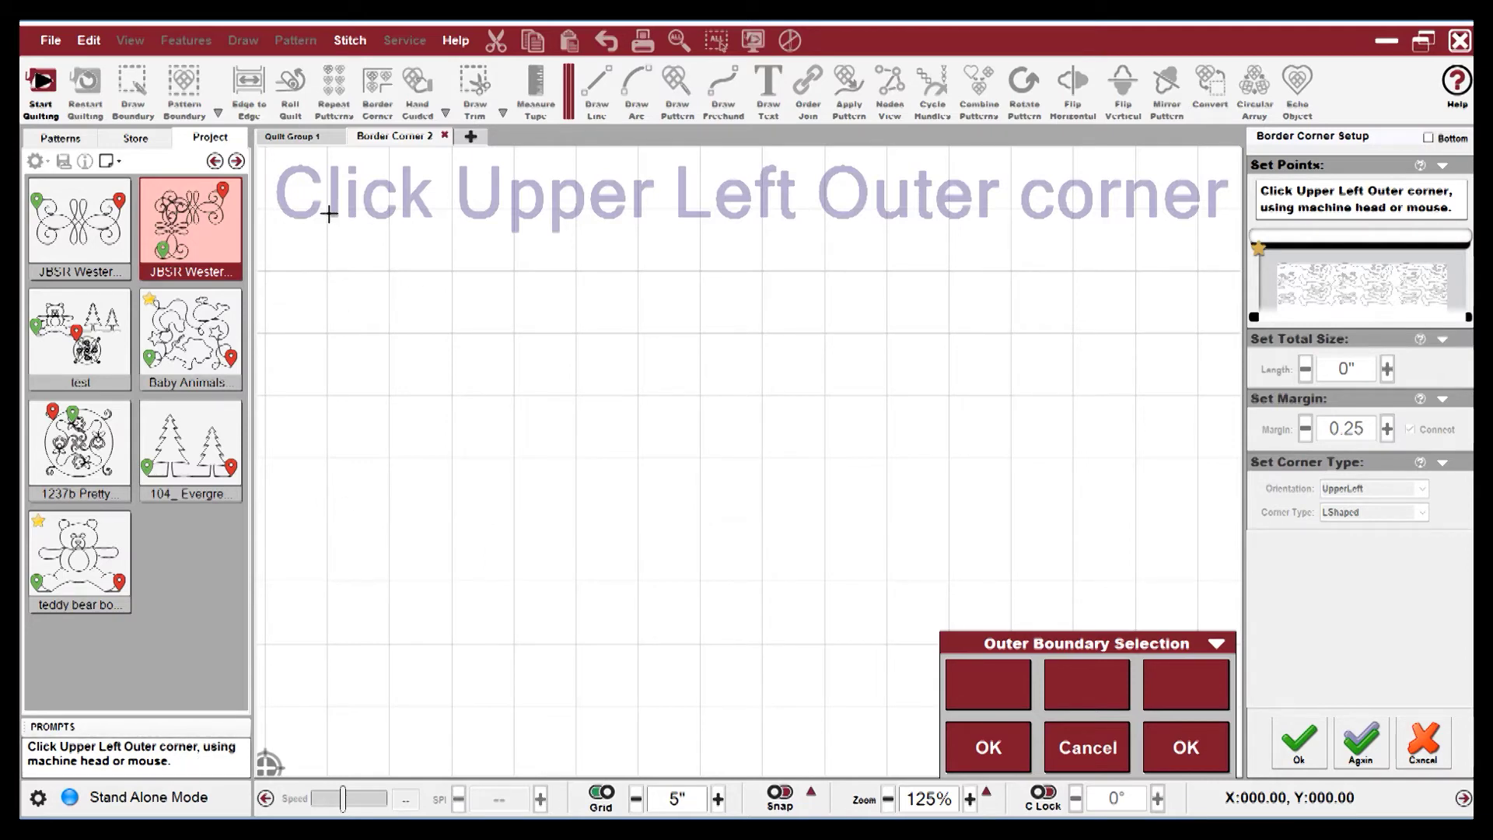
# - Mark the border's four outer corners: upper-left, upper-right, lower-right and lower-left
pyautogui.scroll(-1, 324, 227)
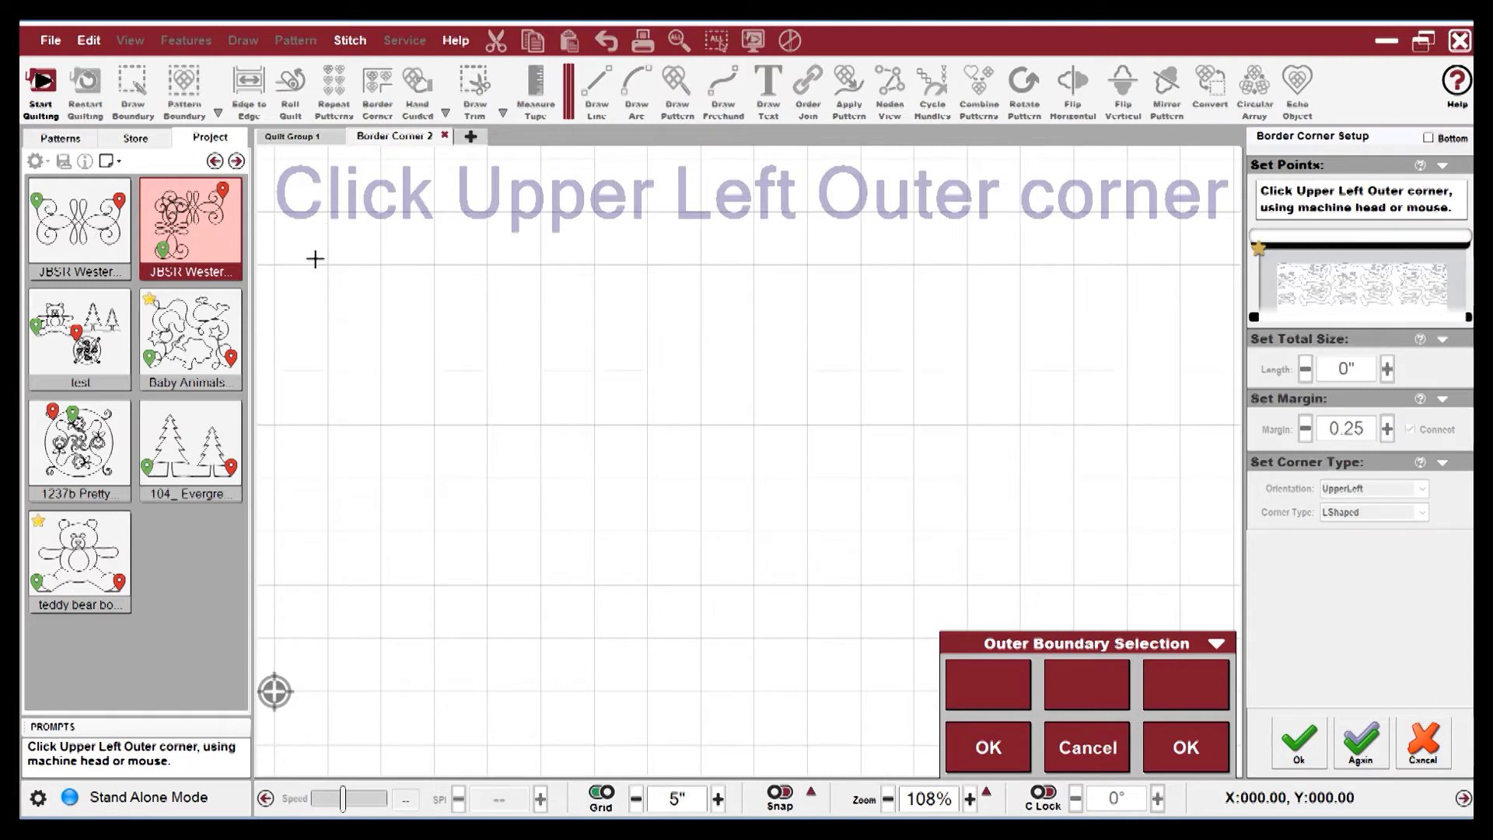
pyautogui.scroll(1, 315, 259)
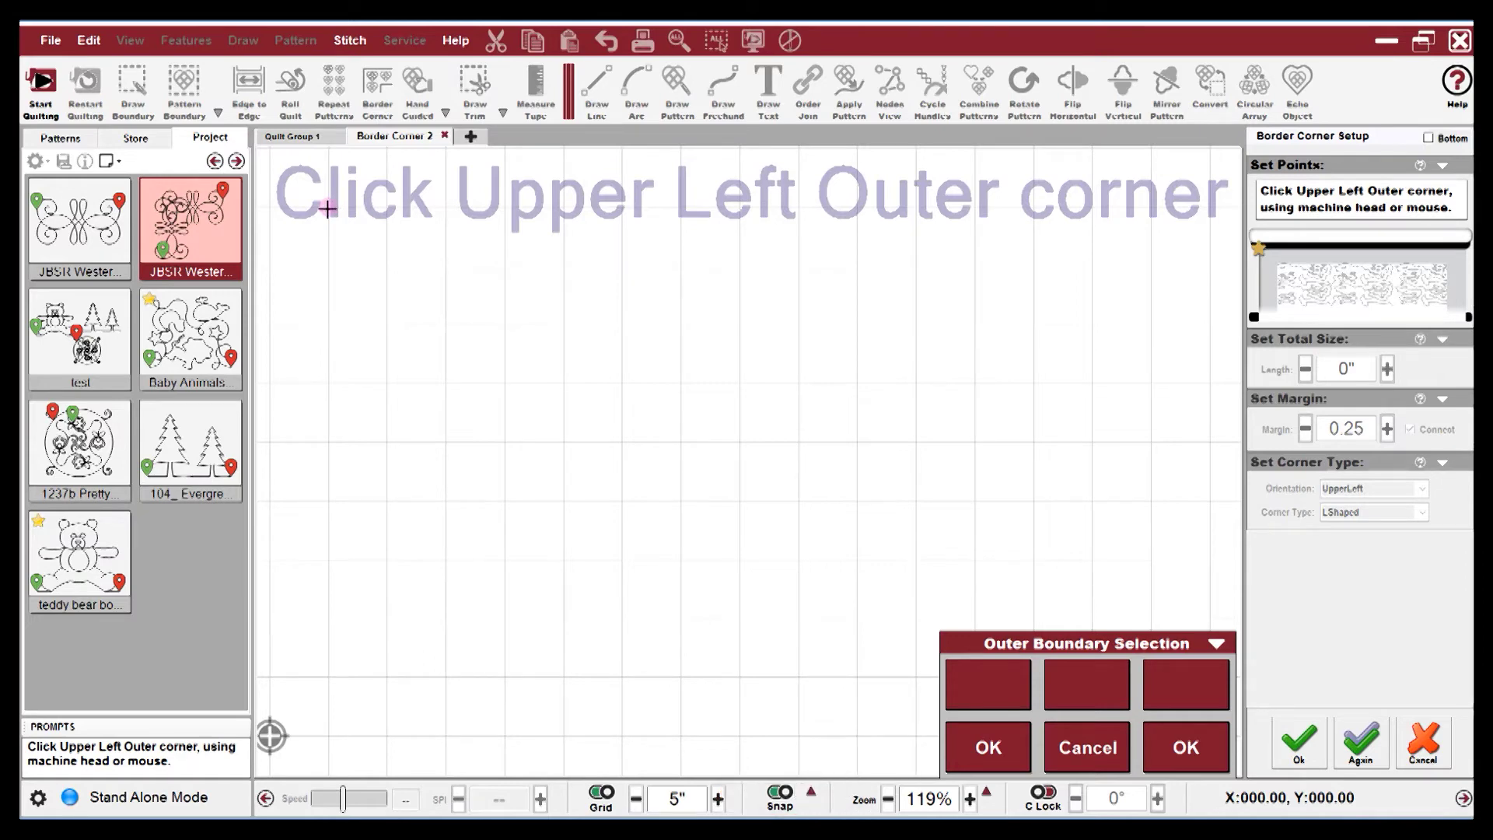
pyautogui.click(414, 183)
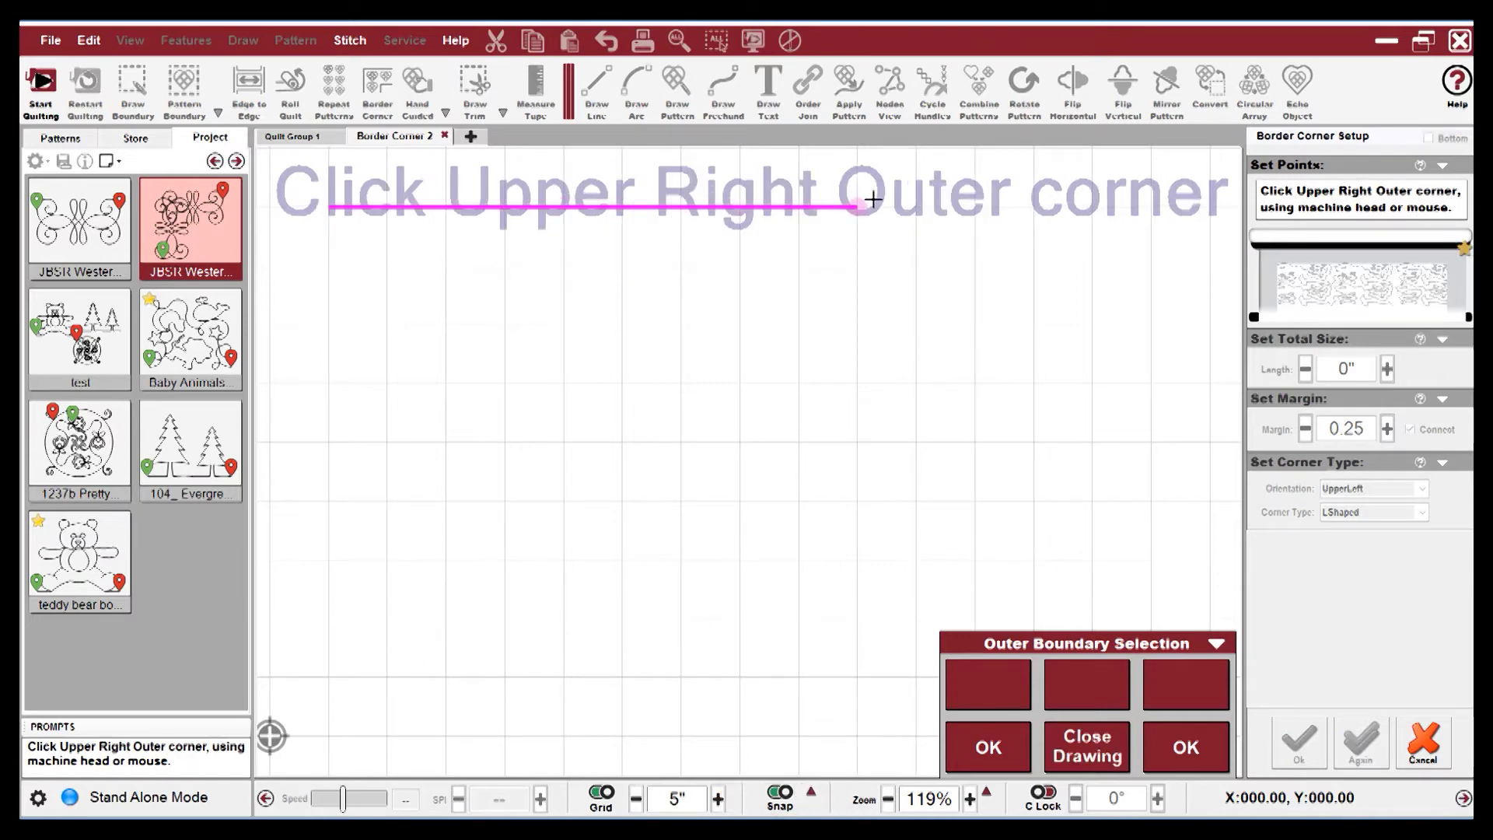
pyautogui.click(976, 206)
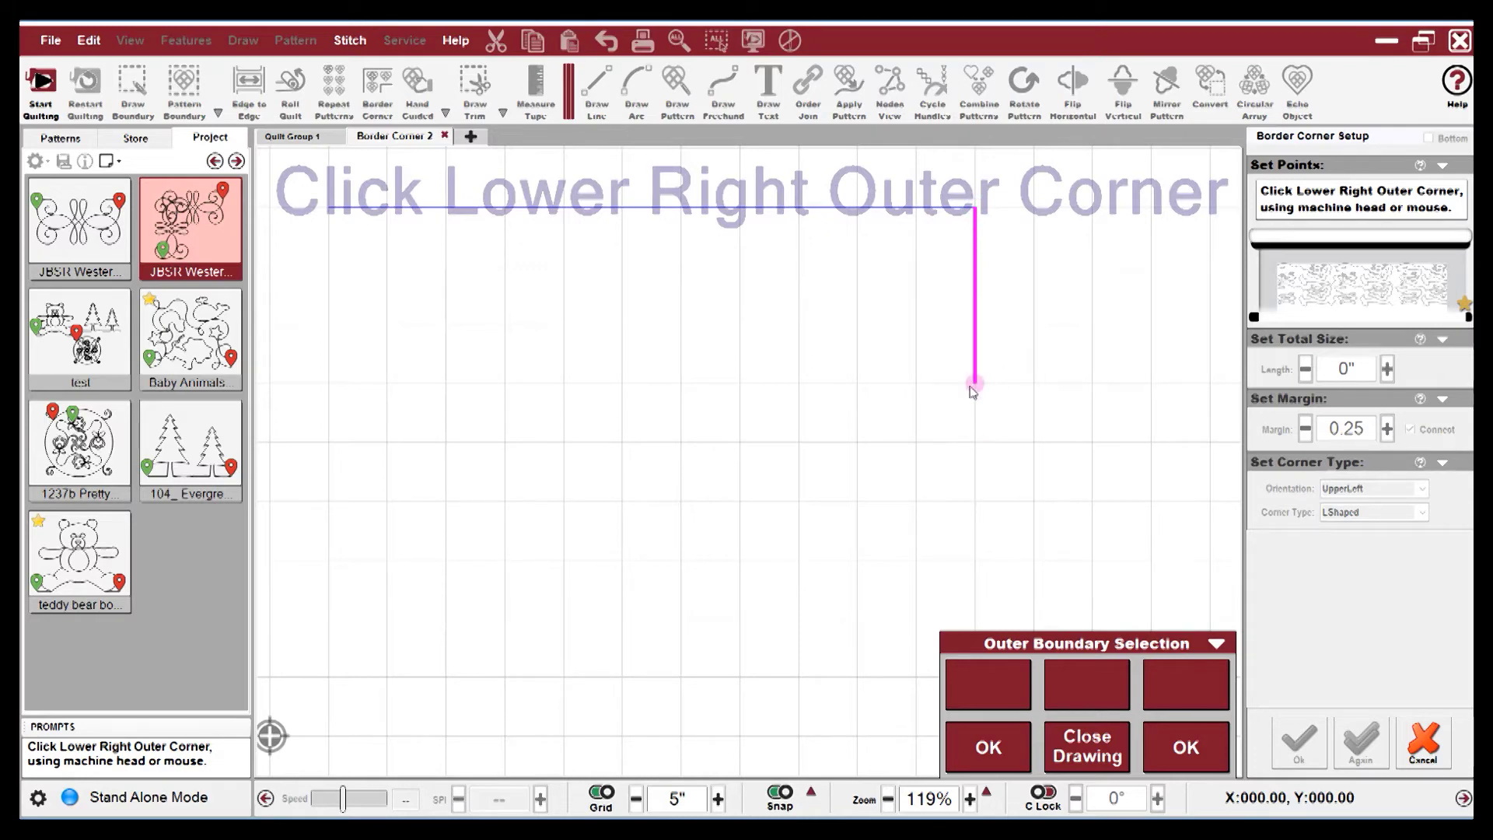
pyautogui.click(975, 448)
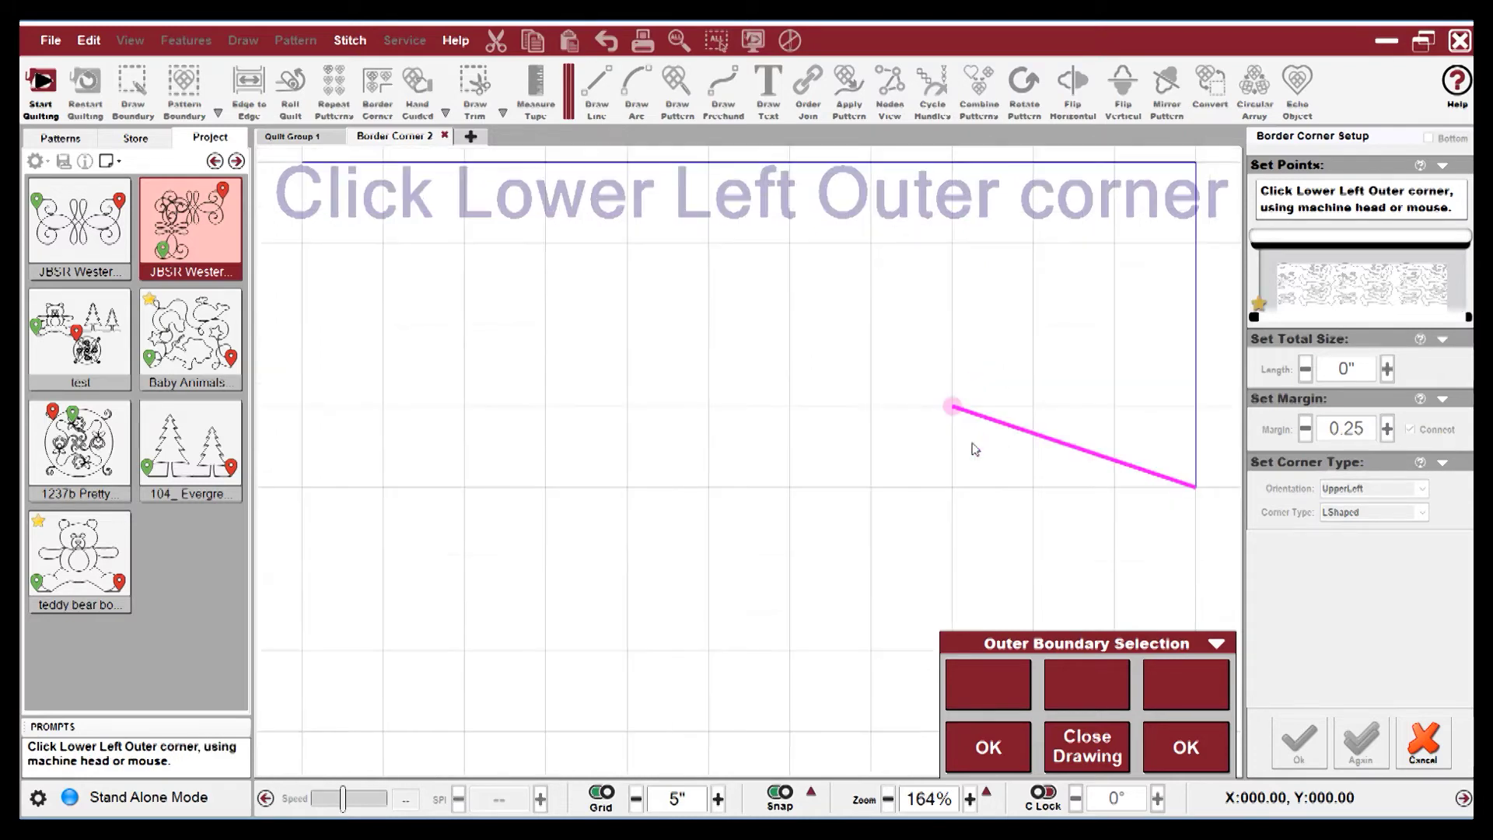
pyautogui.click(302, 487)
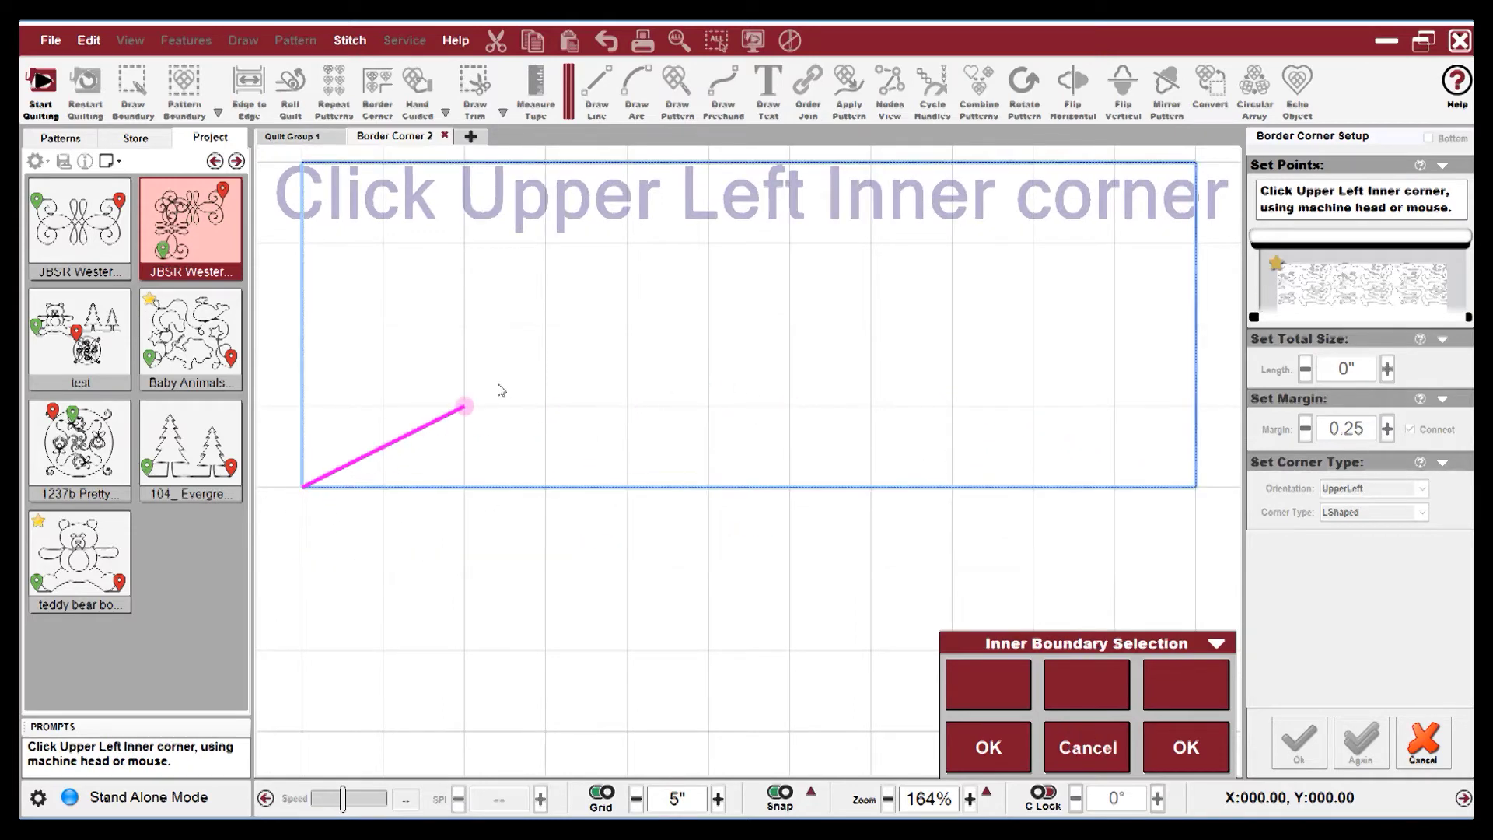
# - Mark the four inner corners to complete the border boundary
pyautogui.click(382, 245)
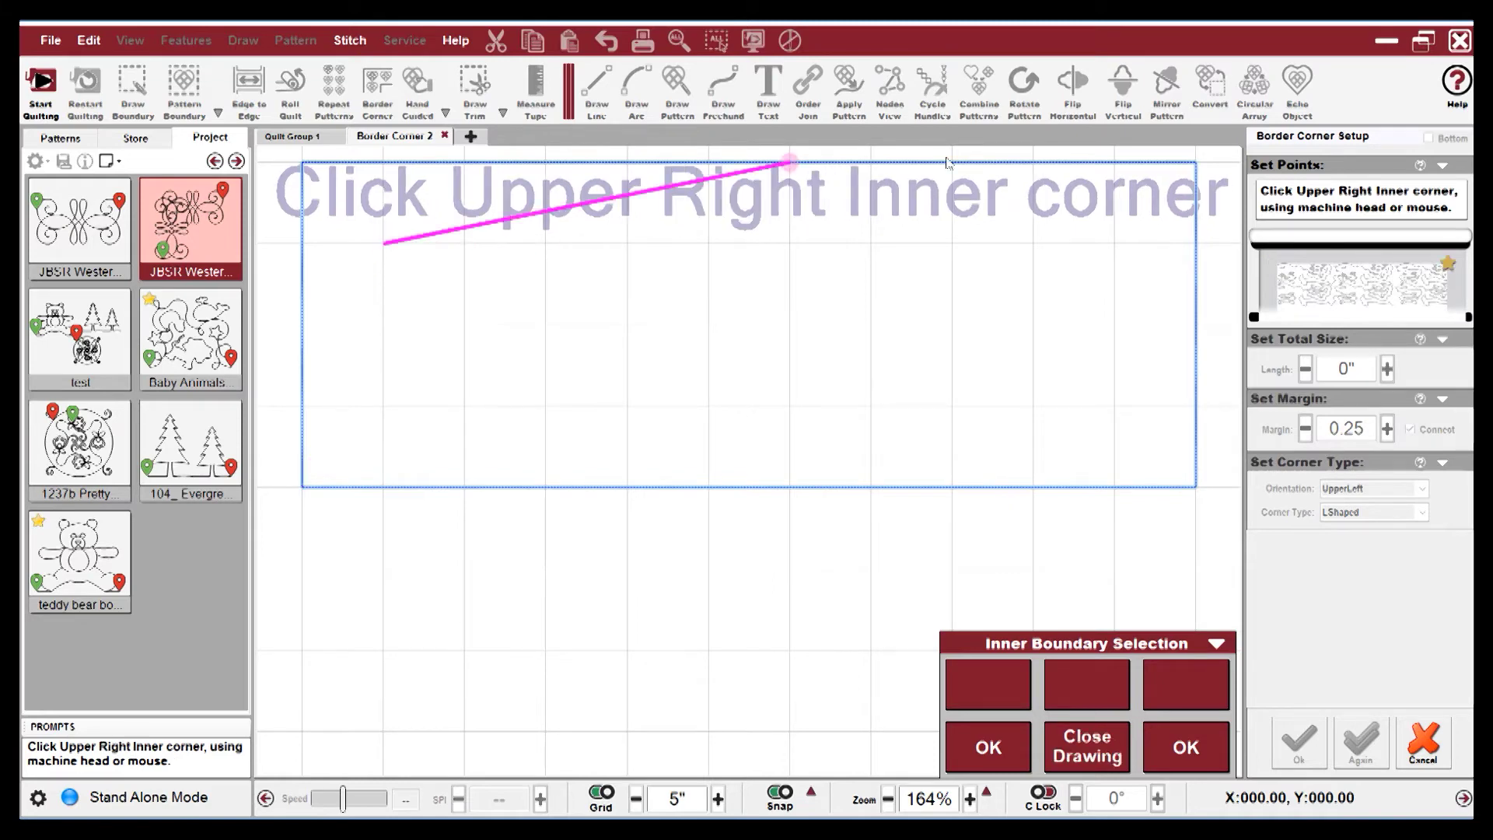
pyautogui.click(1115, 243)
pyautogui.click(1112, 490)
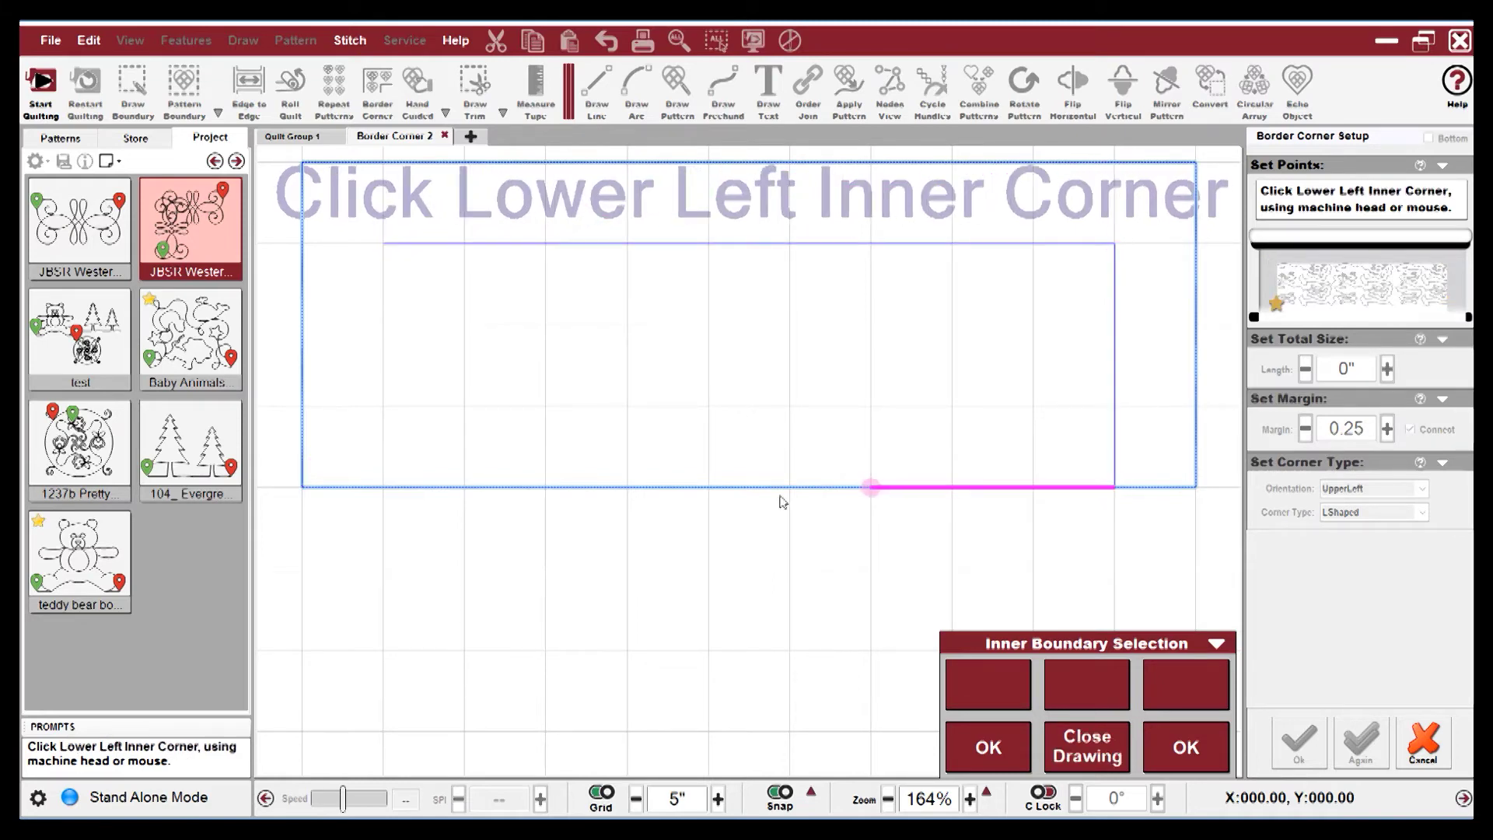
pyautogui.click(393, 477)
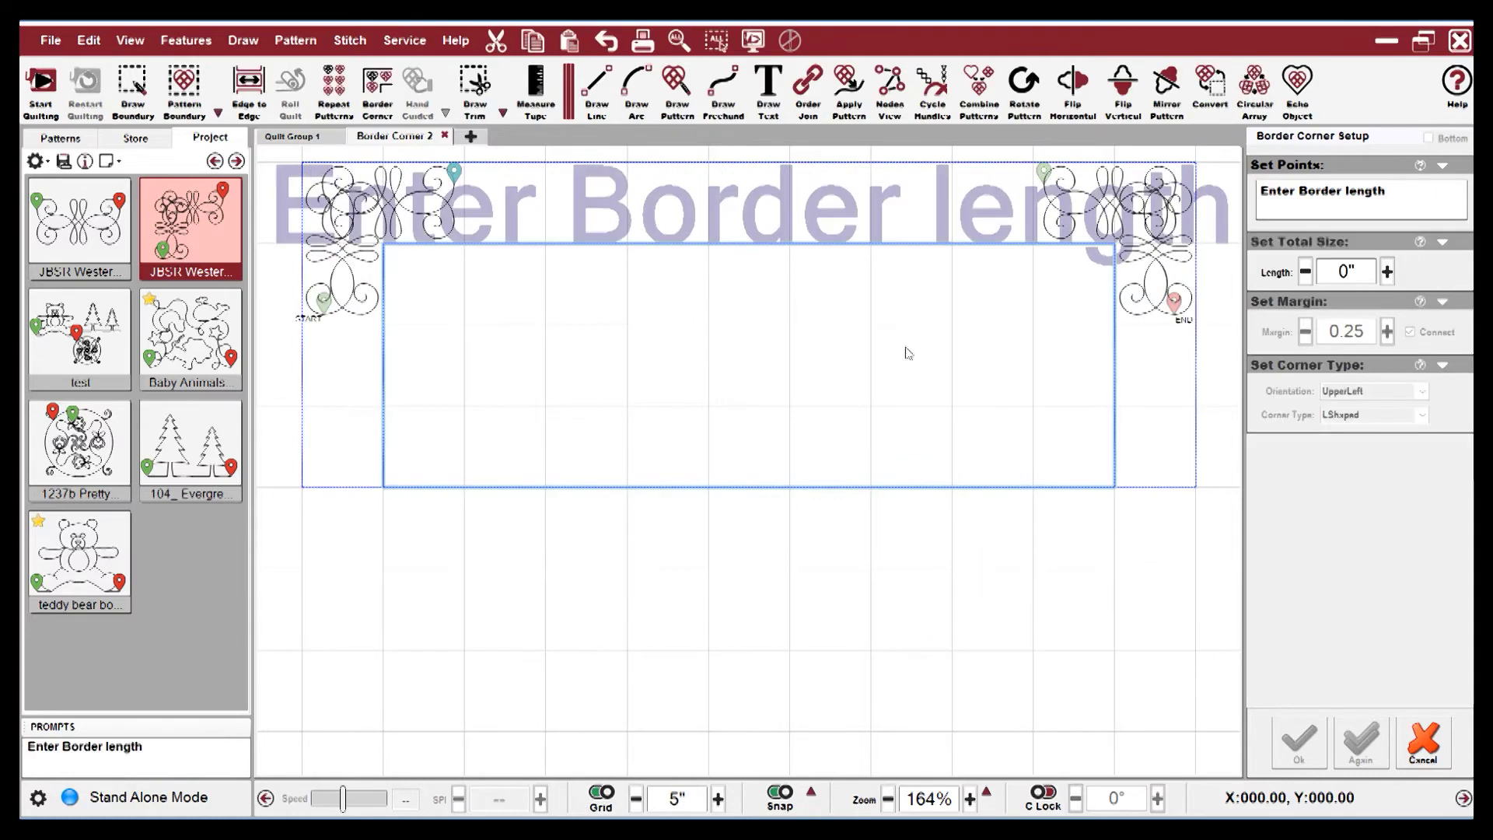
# - Set the border length to 70 inches, fill it with the JBSR Western flourish, and confirm
pyautogui.click(1330, 278)
pyautogui.write('5')
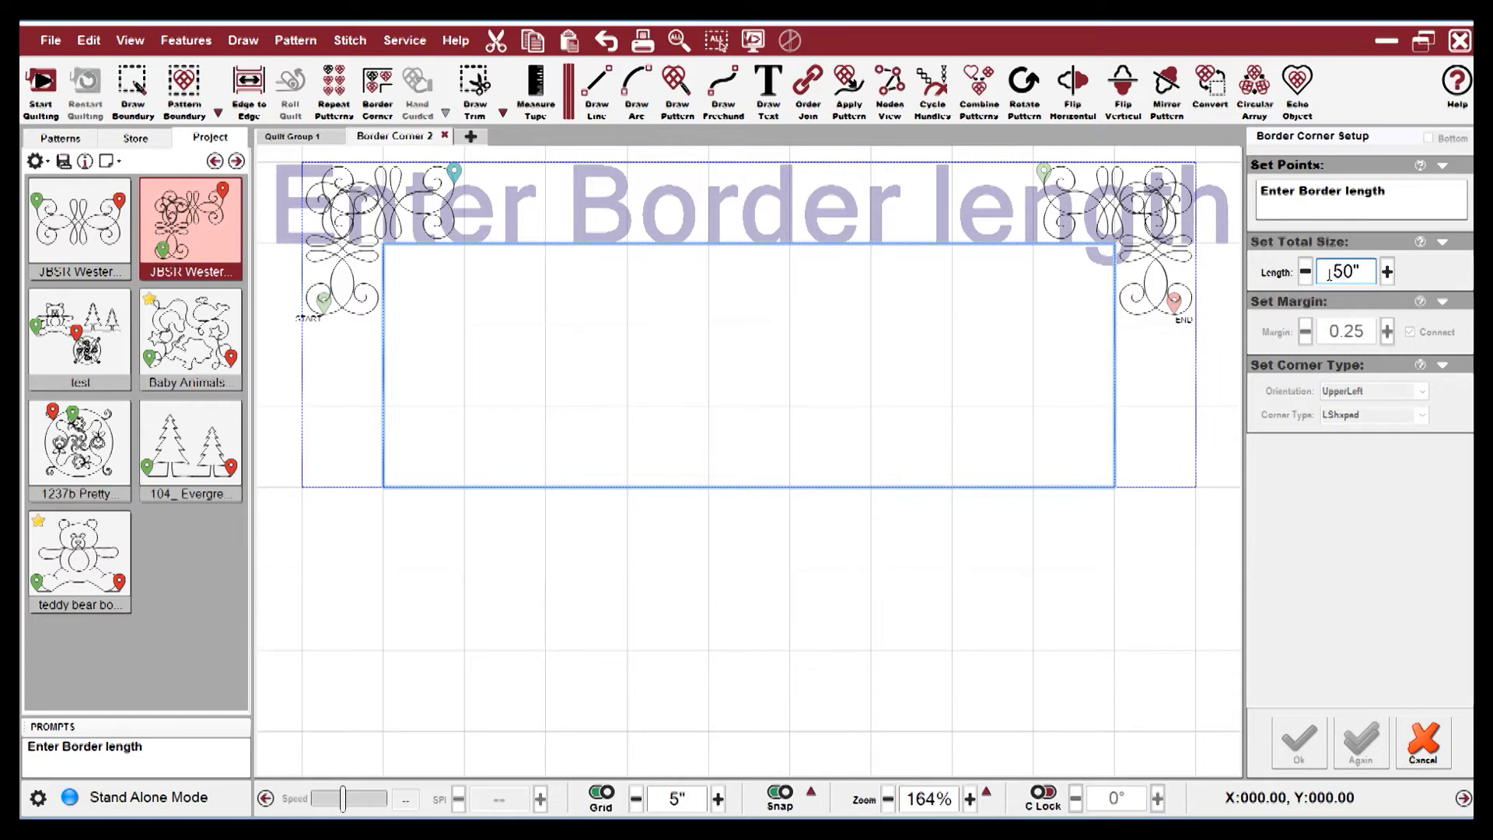
pyautogui.press('BackSpace')
pyautogui.write('7')
pyautogui.press('Return')
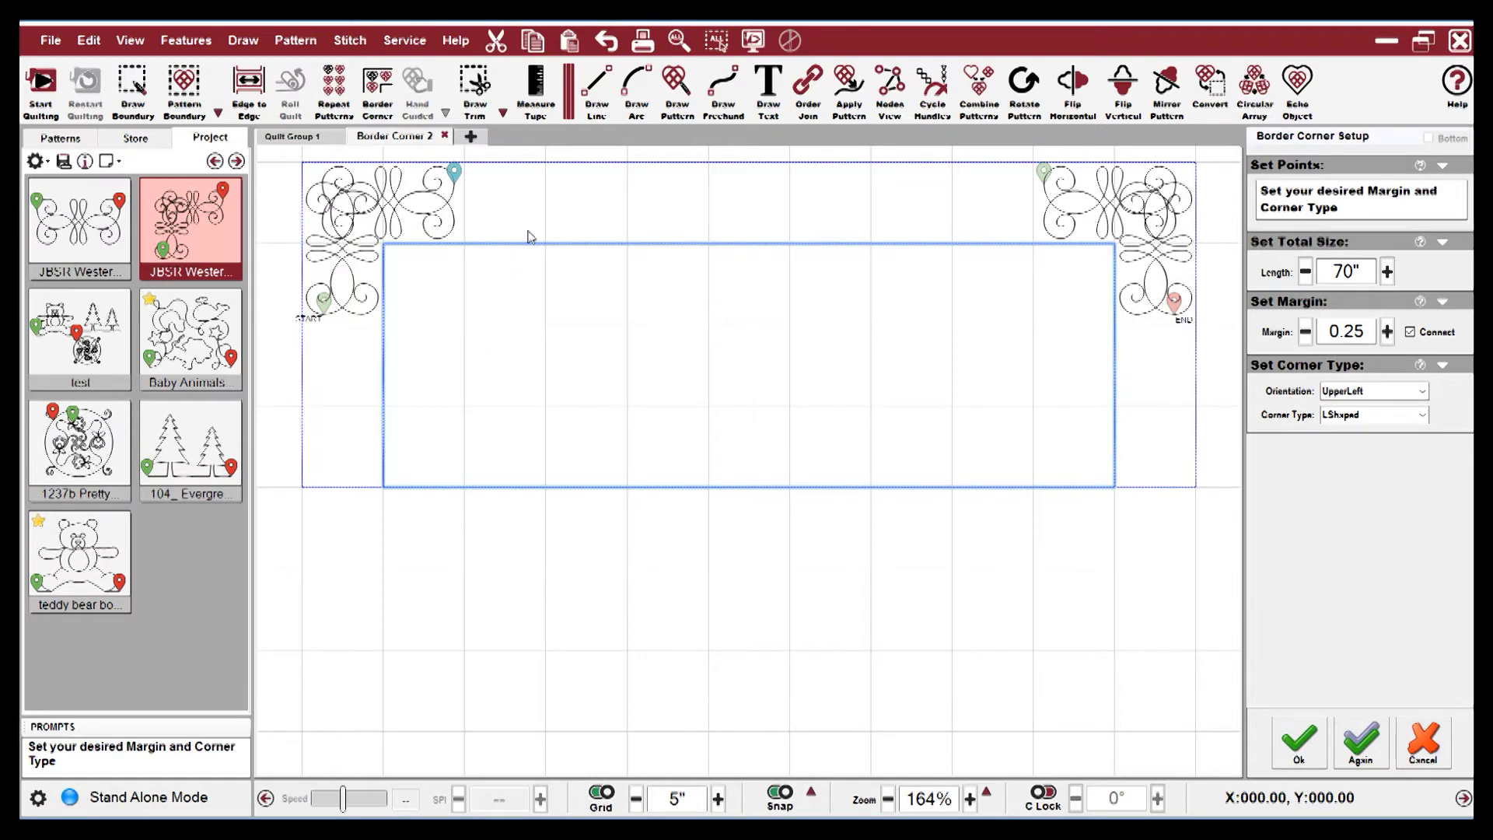
pyautogui.click(90, 238)
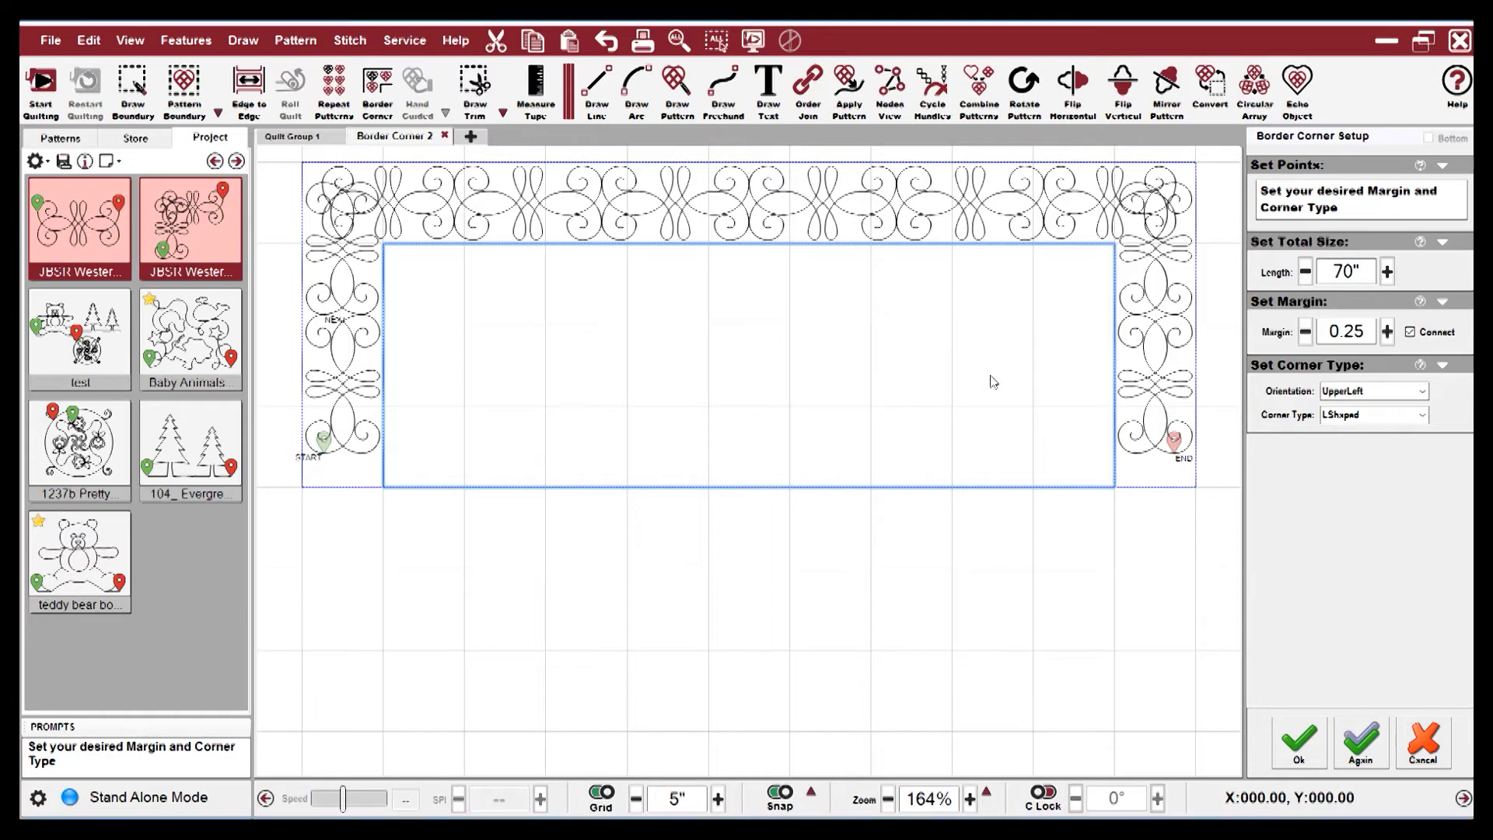
pyautogui.click(1298, 749)
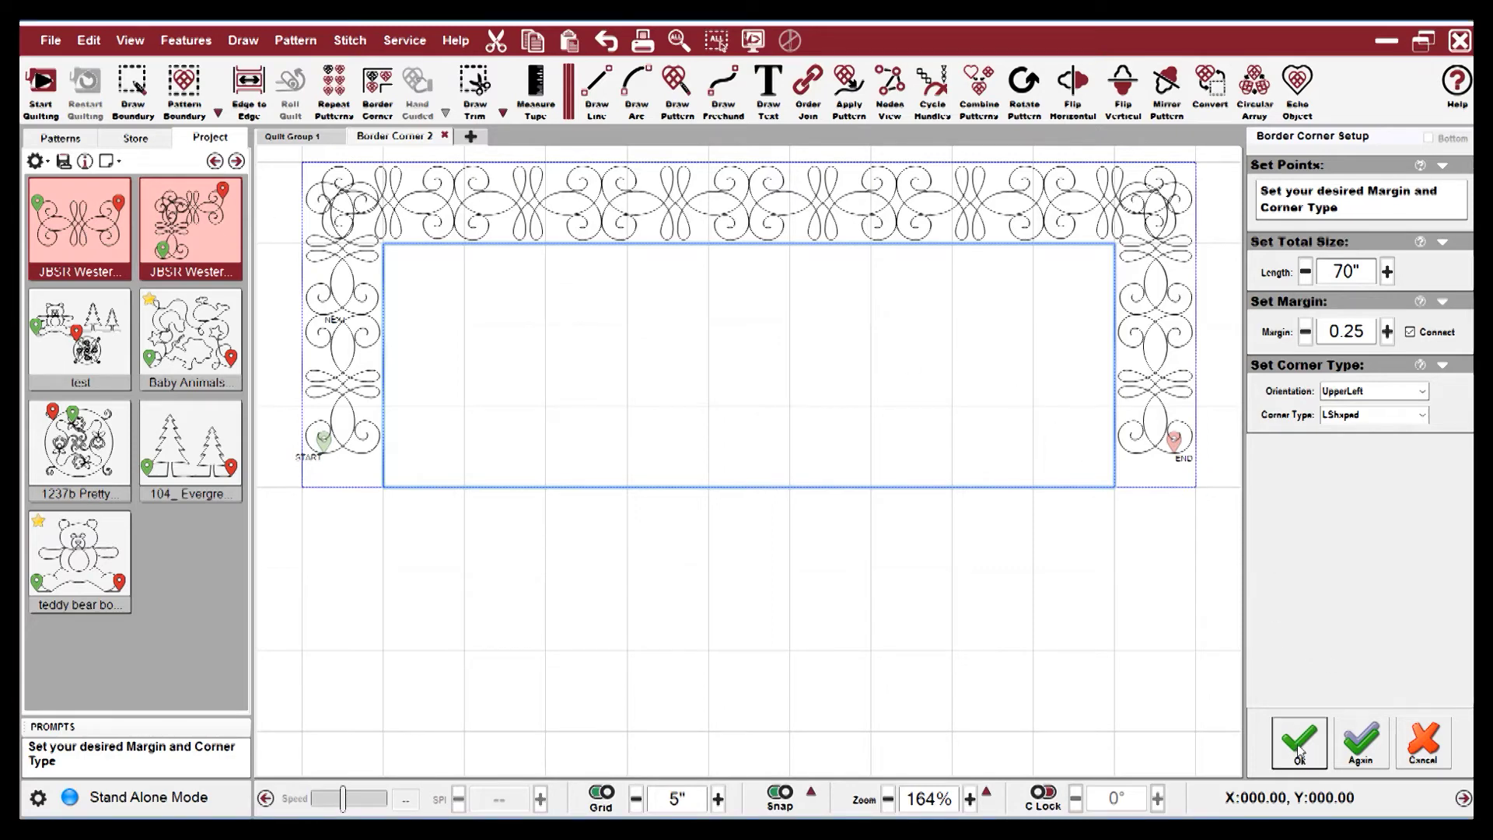
pyautogui.click(220, 348)
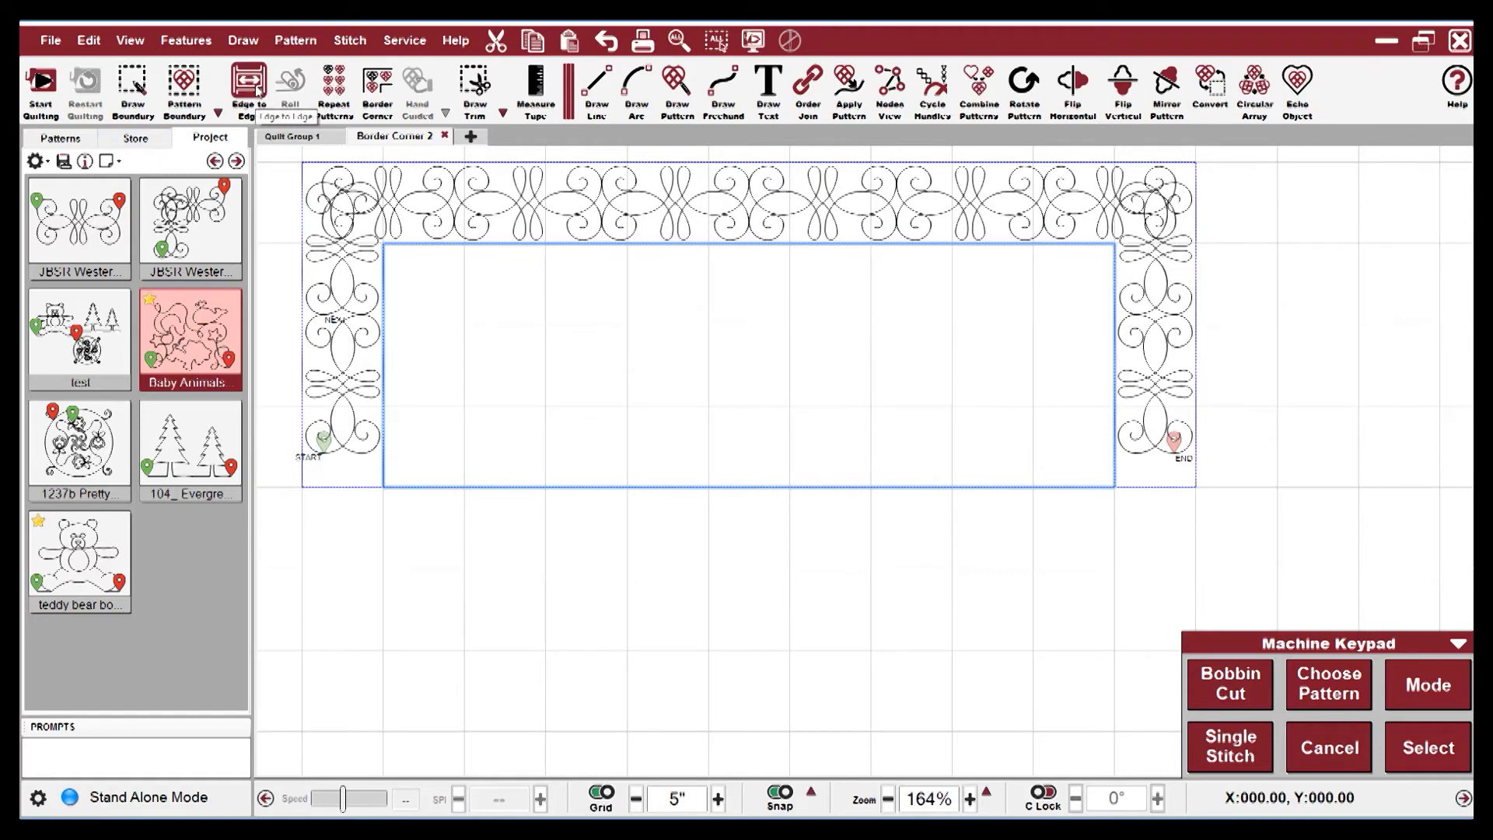
# - Start an Edge to Edge layout and mark the quilt area's four rectangular corners
pyautogui.click(259, 91)
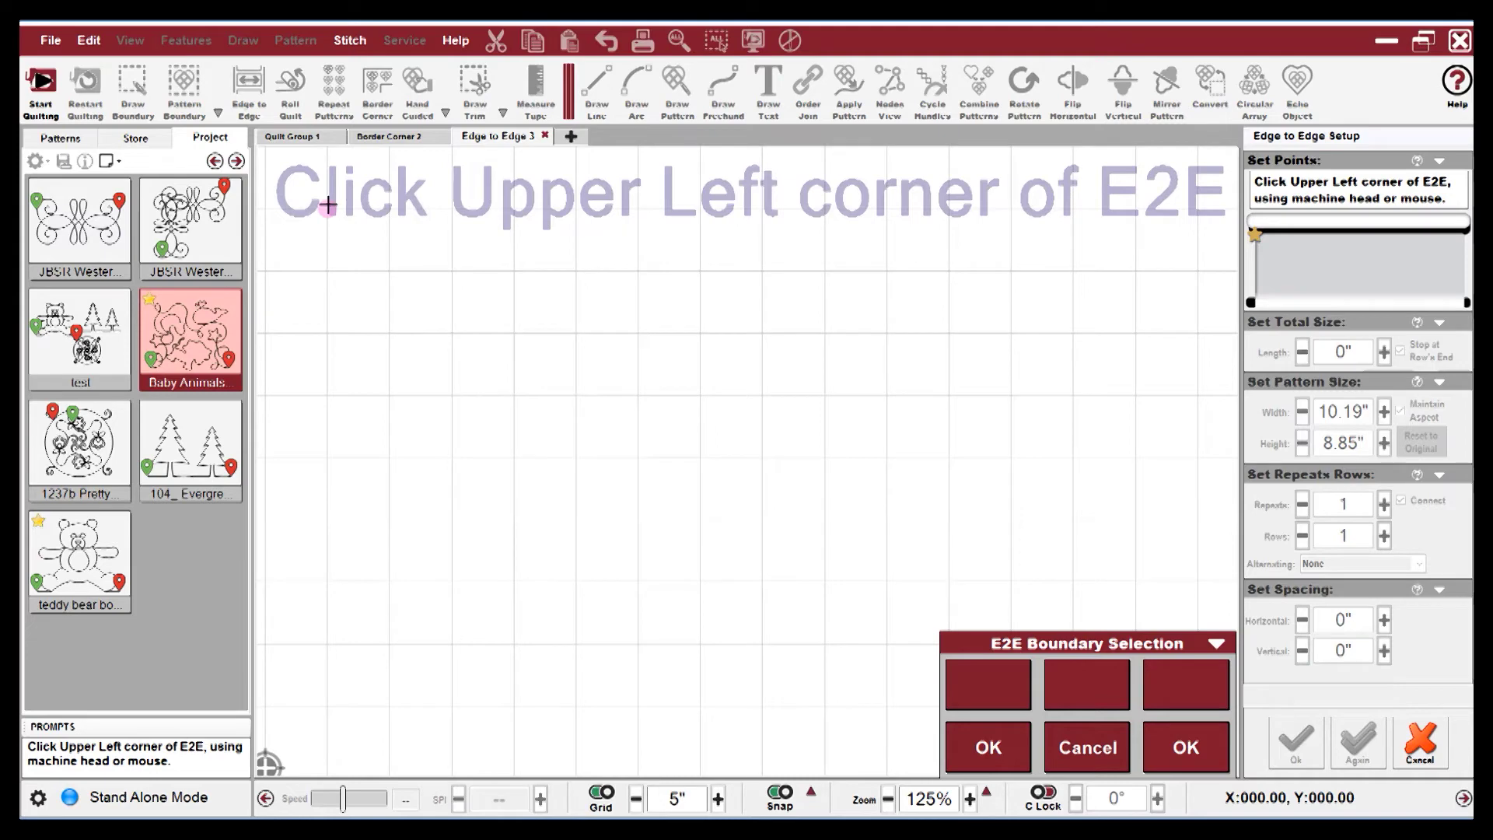
pyautogui.click(327, 204)
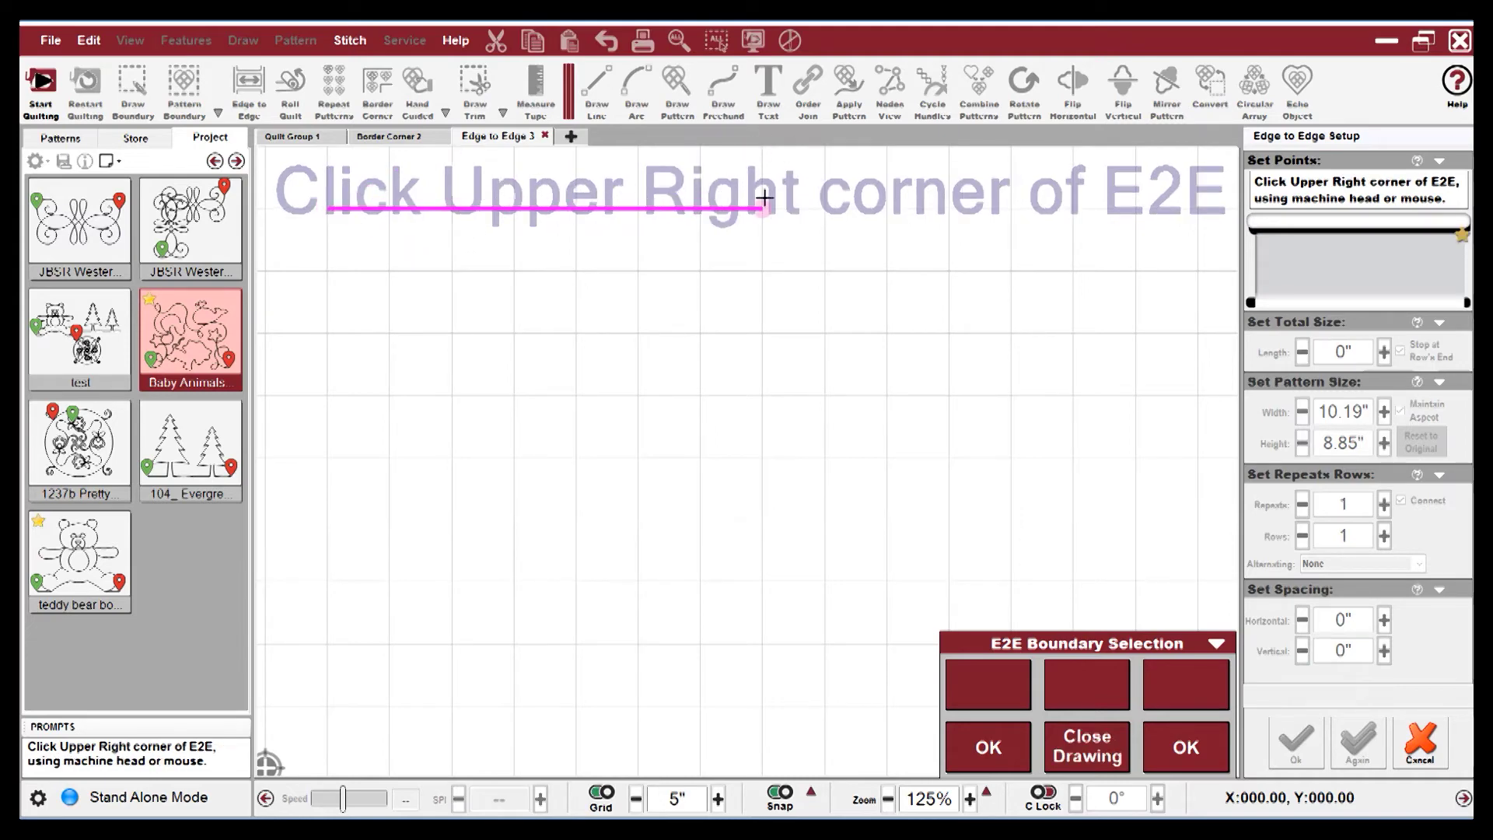
pyautogui.click(946, 201)
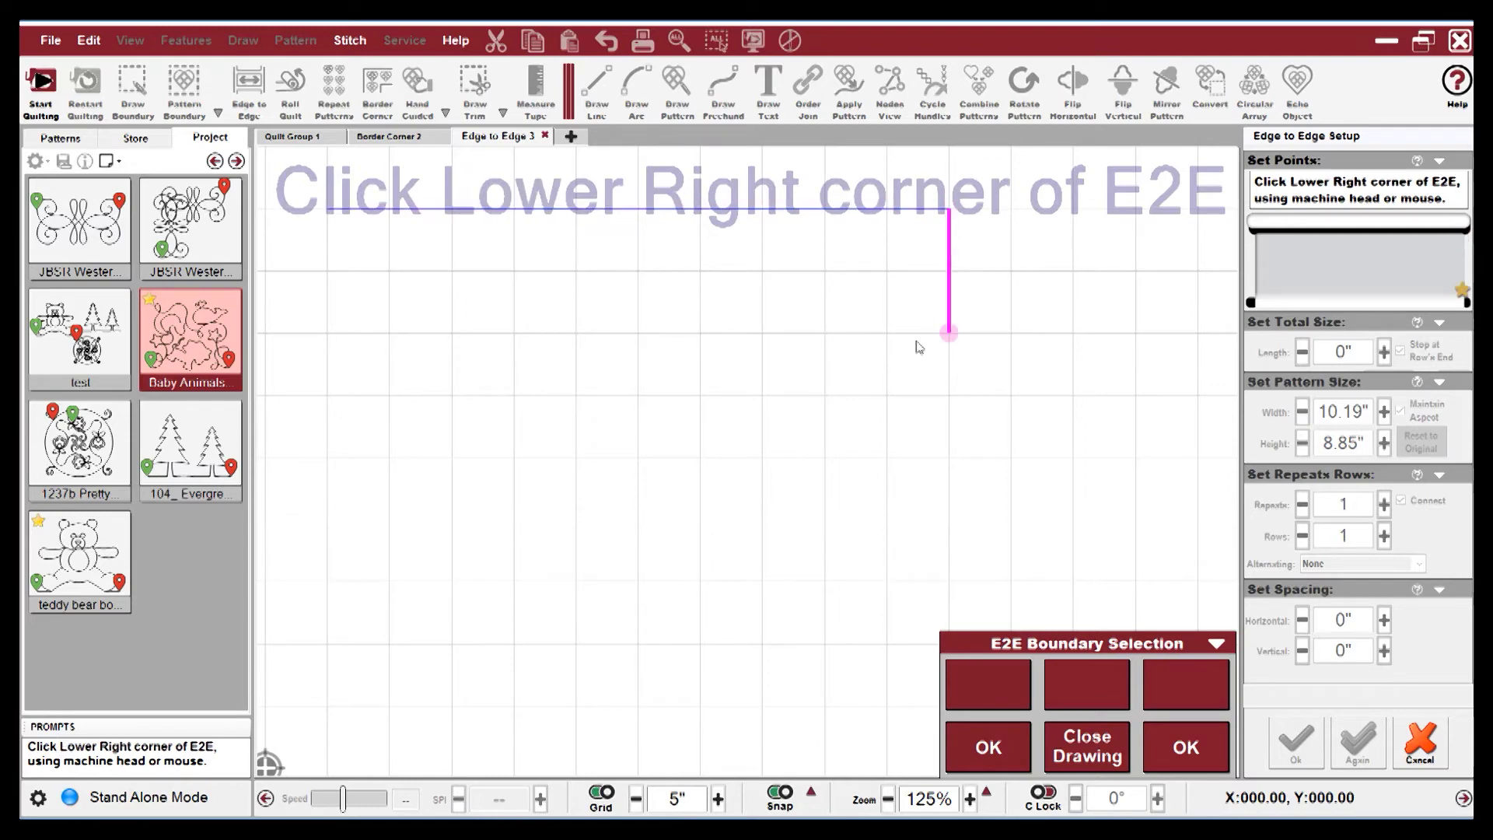
pyautogui.click(940, 441)
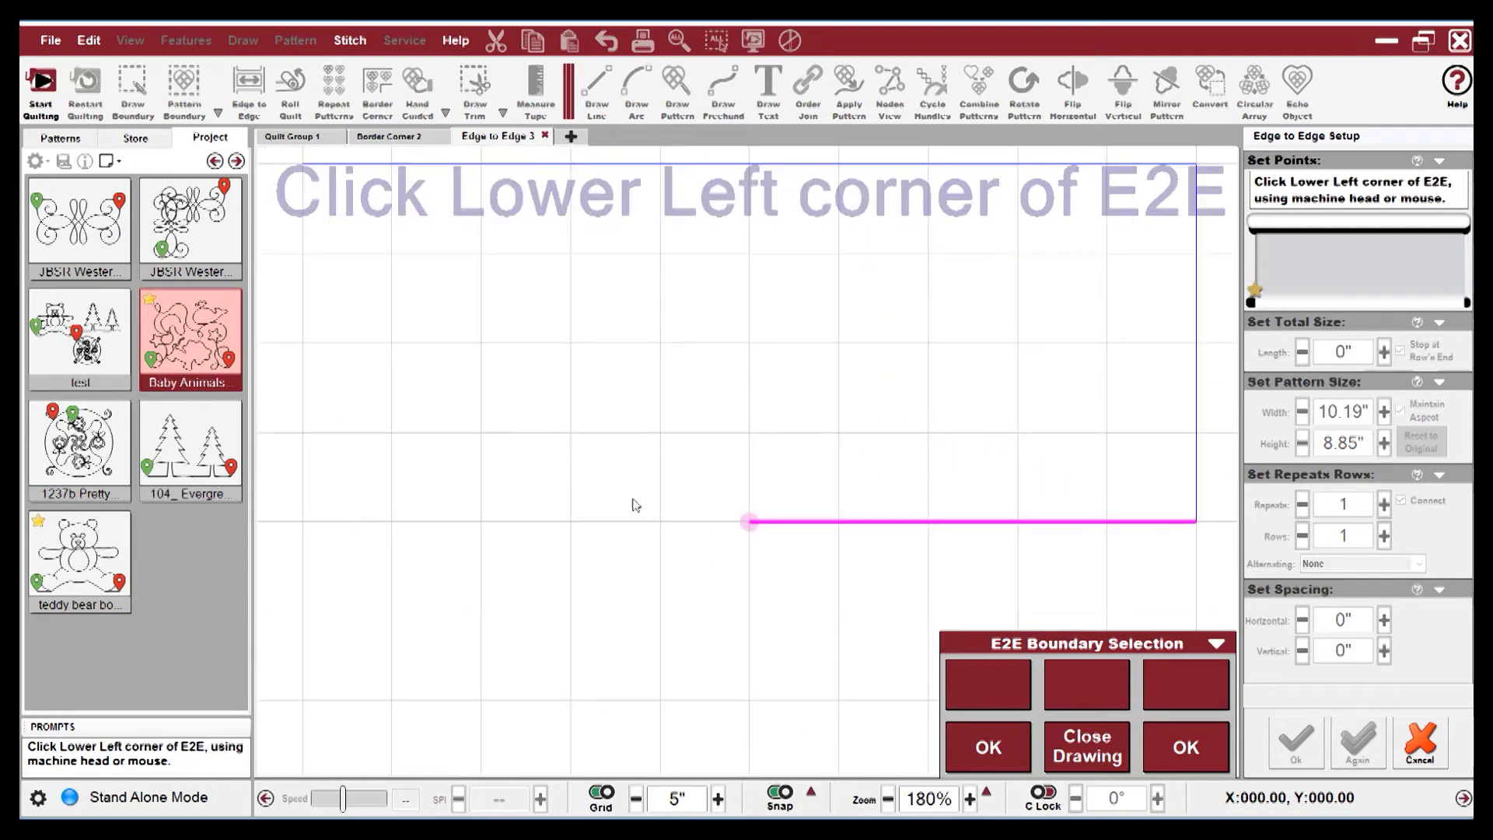
pyautogui.click(299, 527)
pyautogui.click(1333, 275)
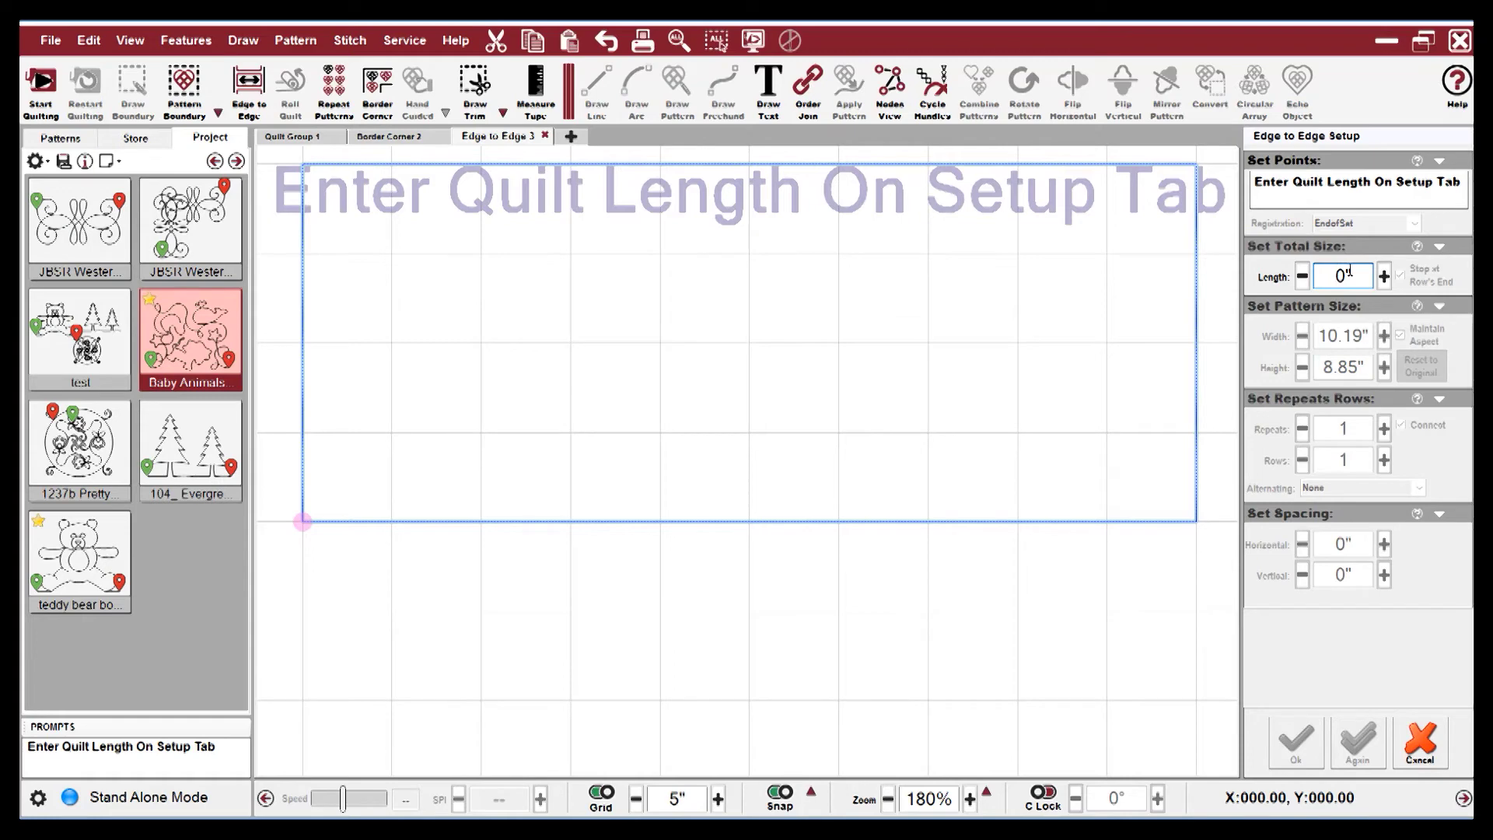
# - Set the quilt length to 70 inches, add one repeat per row, and tighten vertical spacing to -0.2"
pyautogui.write('70')
pyautogui.press('Return')
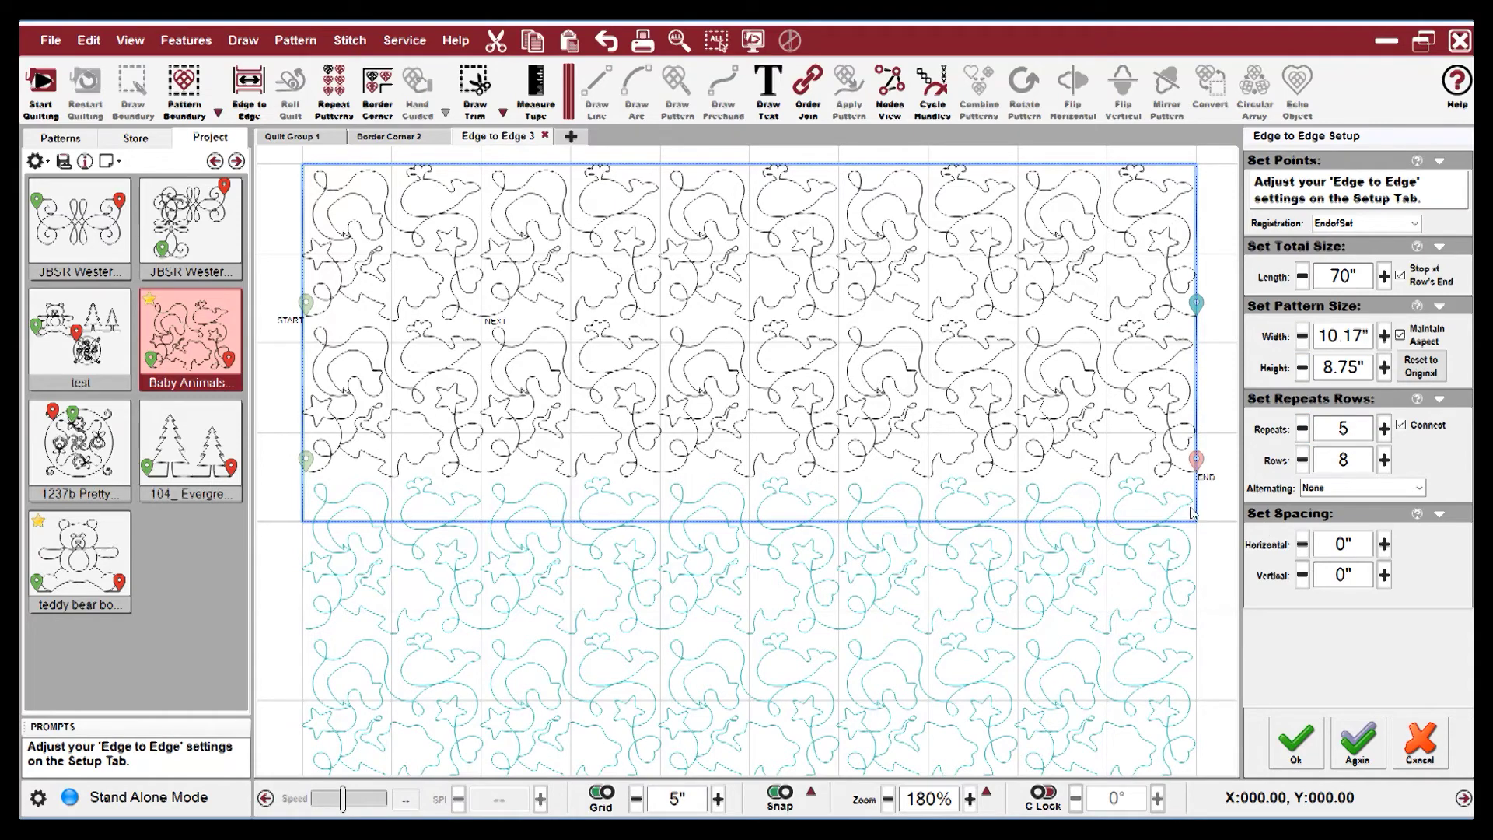
pyautogui.click(1384, 430)
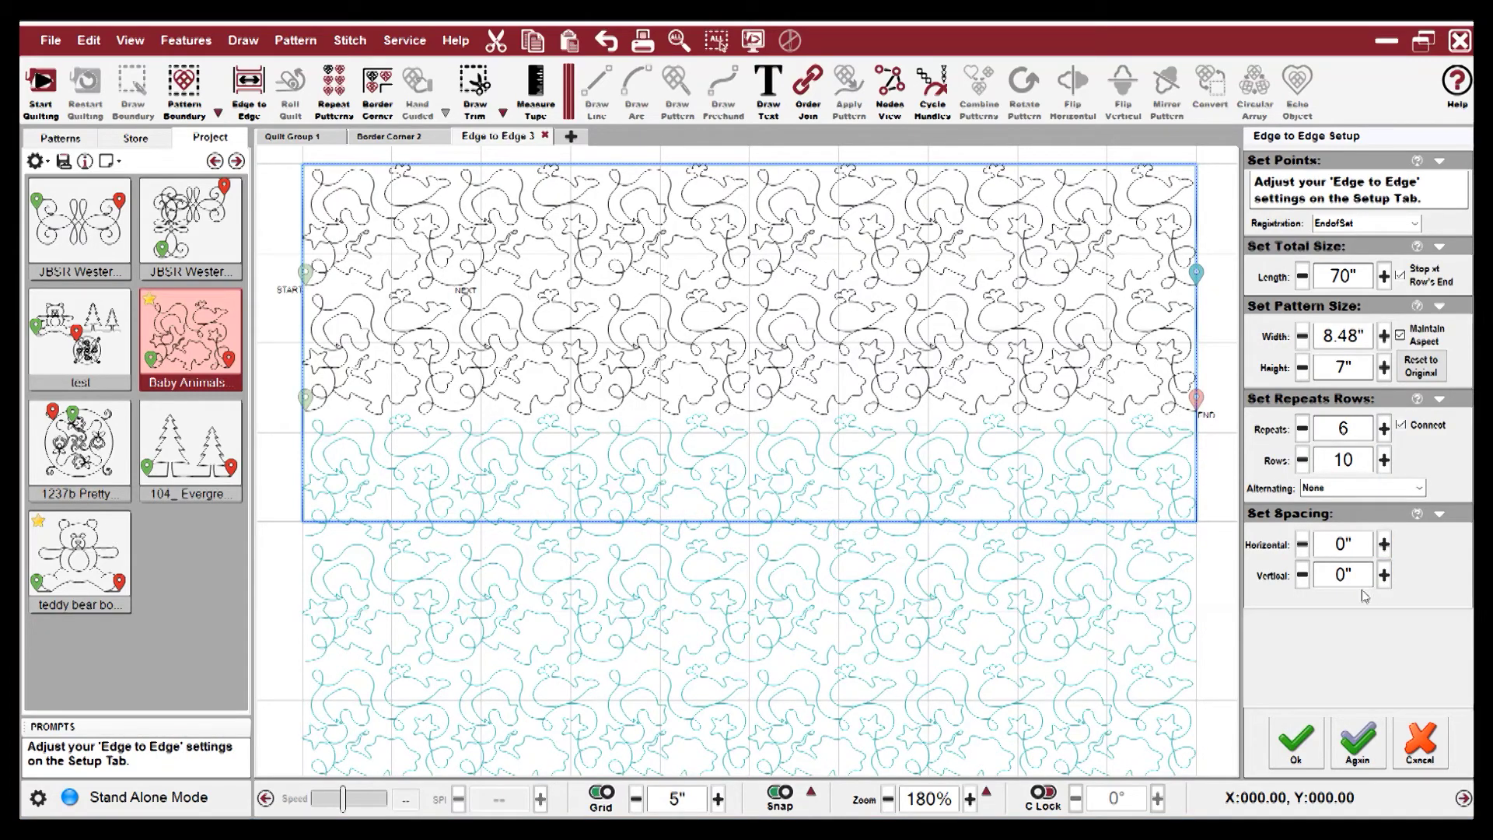
pyautogui.click(1302, 576)
pyautogui.click(1303, 576)
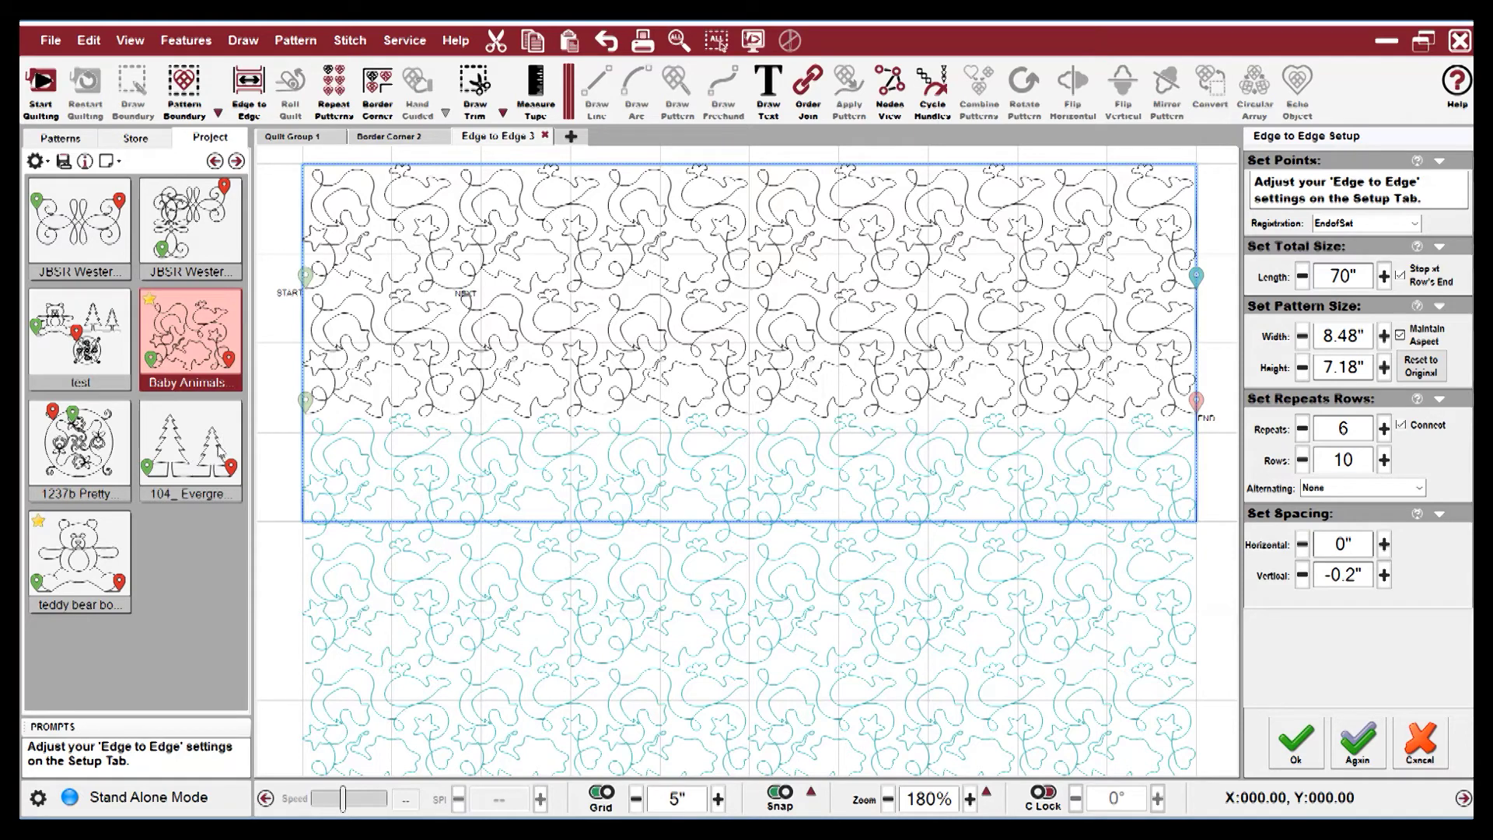
# - Fill the area with the 104_Evergreen trees, accept, and open a new empty Quilt Group 4
pyautogui.click(218, 441)
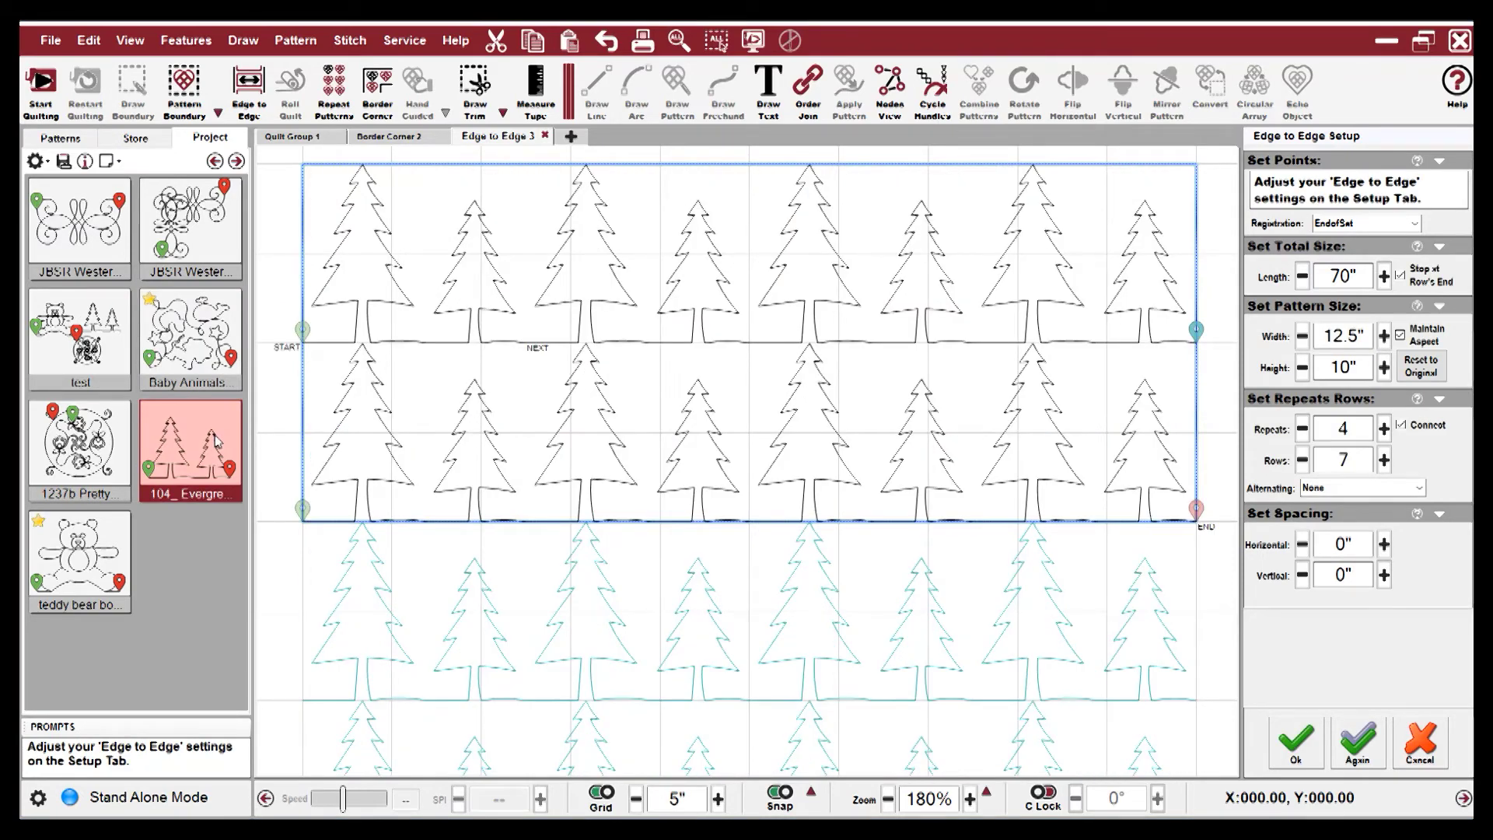
pyautogui.click(1294, 756)
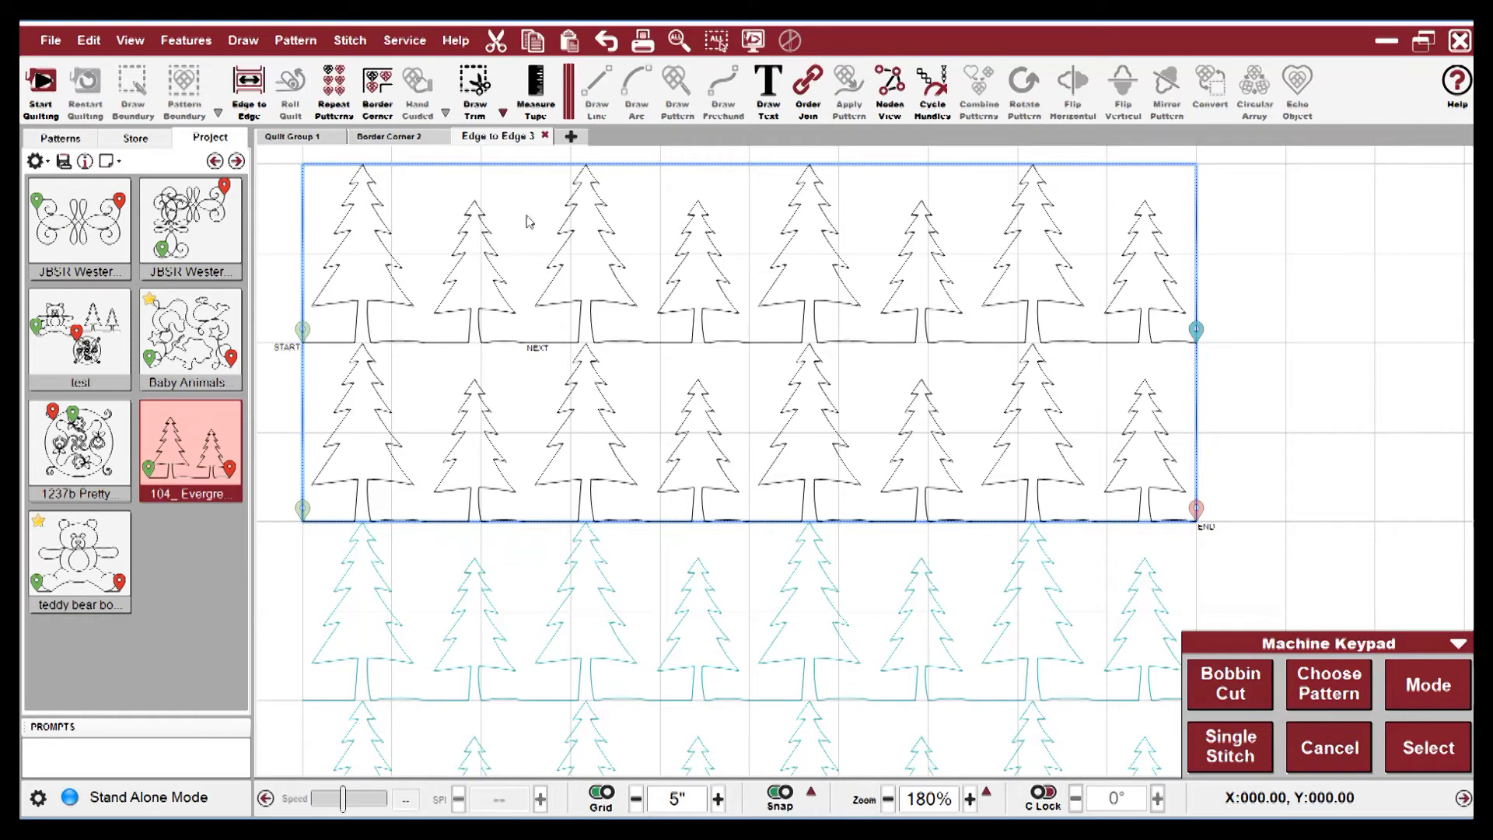
pyautogui.click(572, 137)
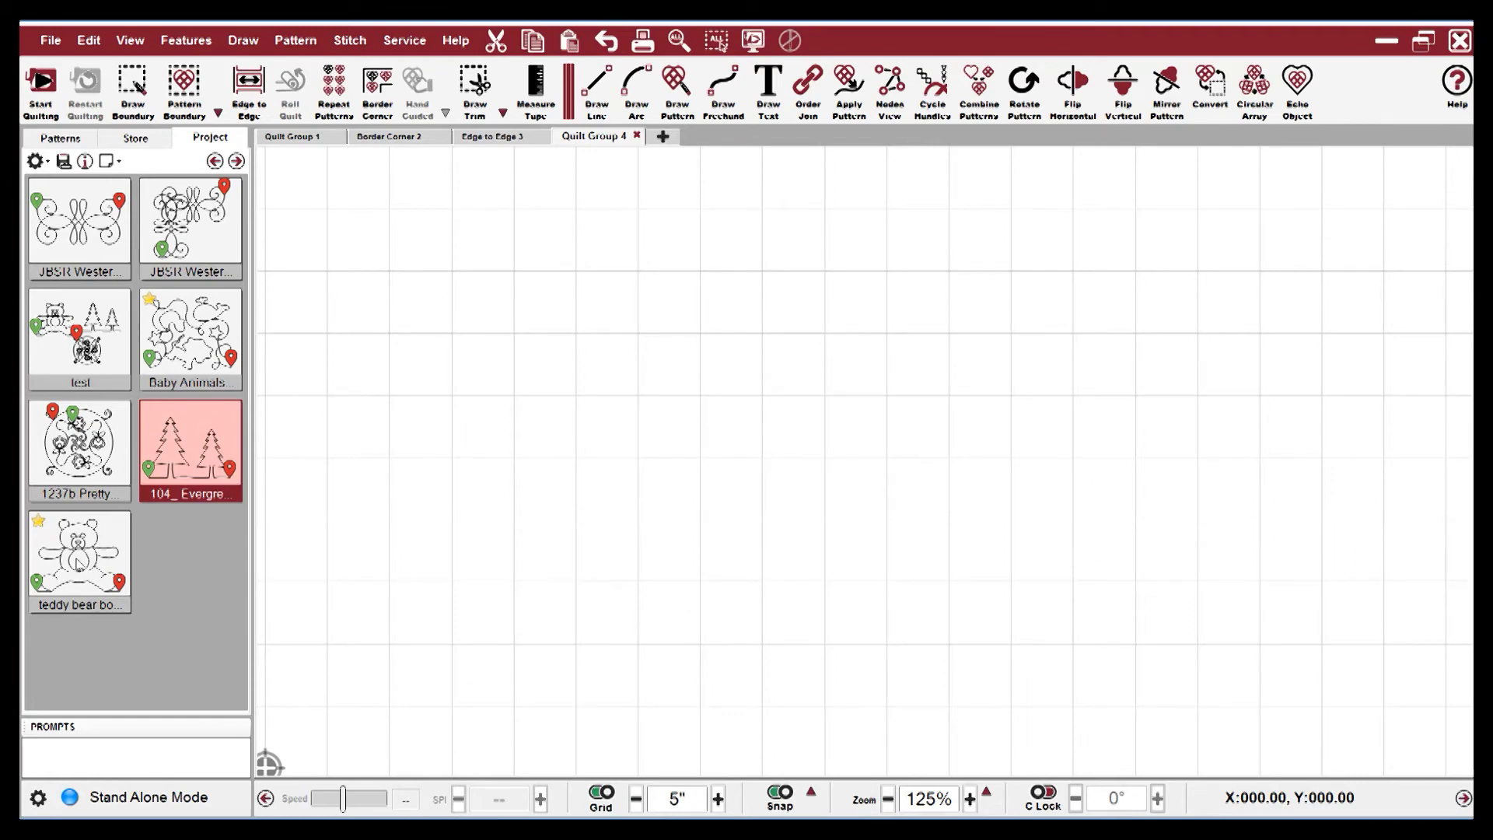
# - Start a repeat pattern layout with the teddy bear and place its start point on the canvas
pyautogui.click(97, 549)
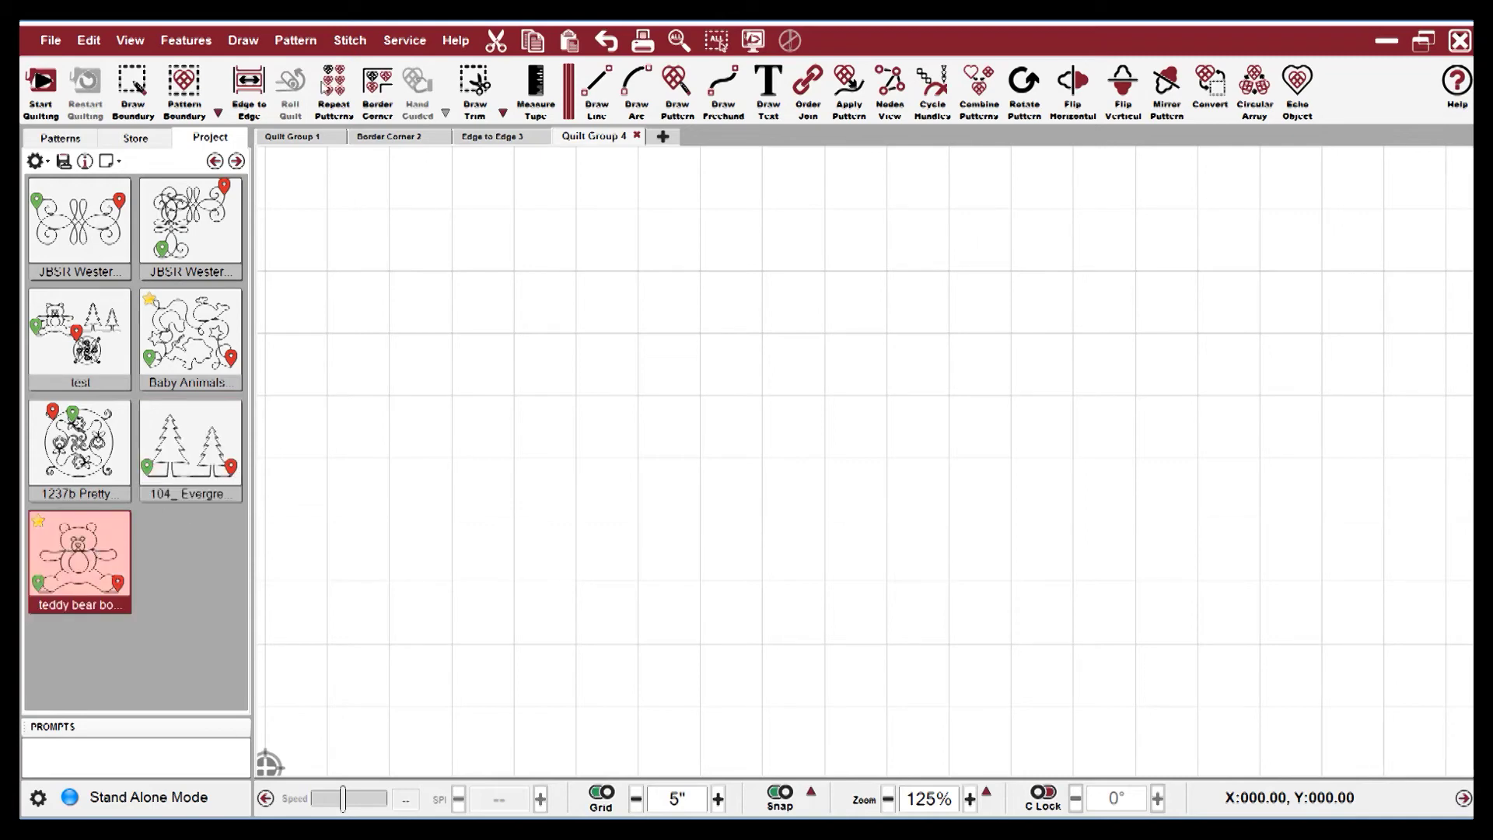
pyautogui.click(336, 86)
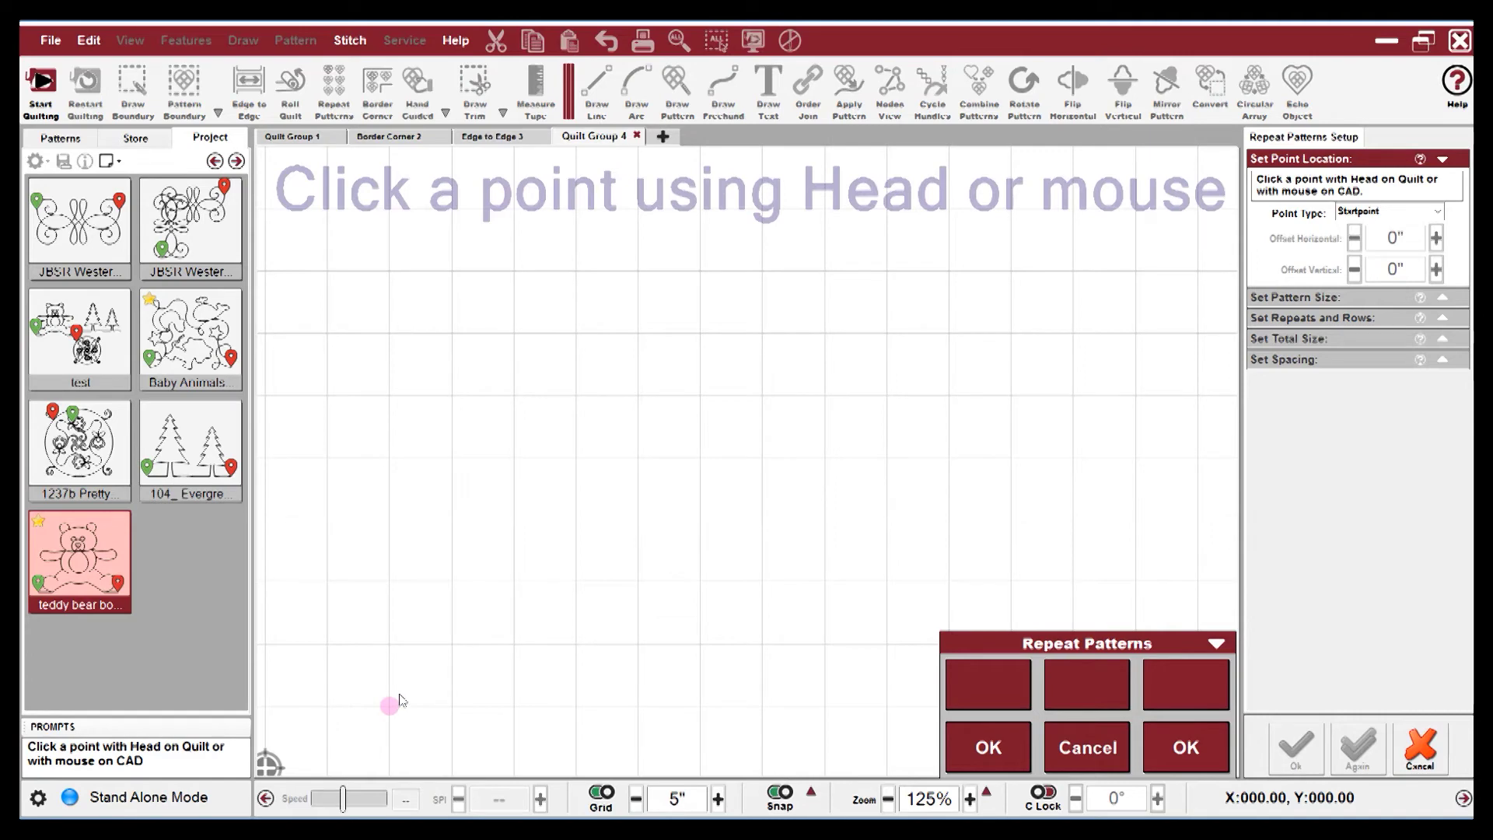
pyautogui.scroll(-1, 399, 700)
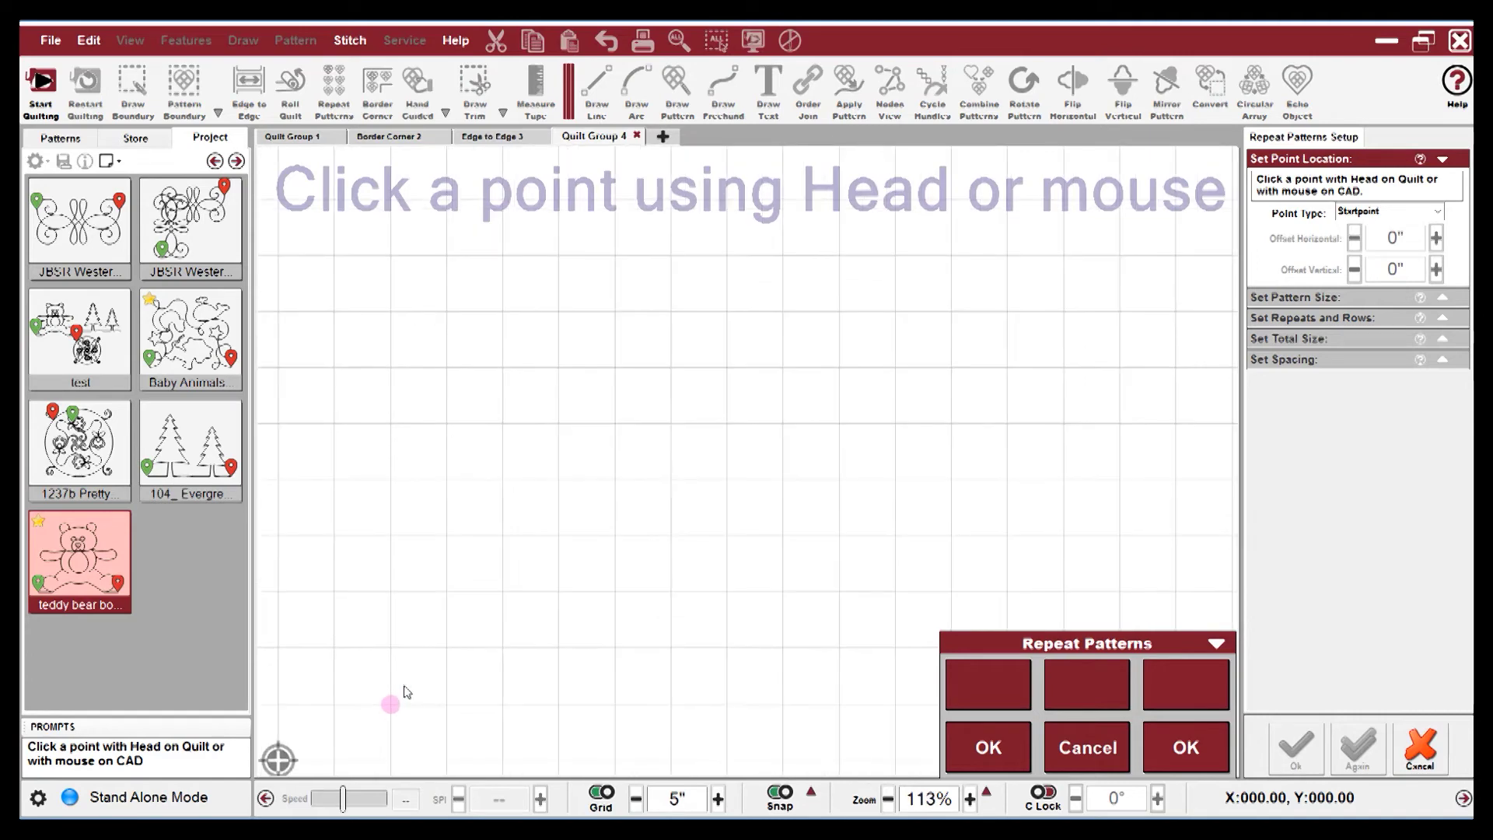
pyautogui.click(332, 653)
# - Set the pattern width to 5 inches
pyautogui.scroll(-3, 523, 542)
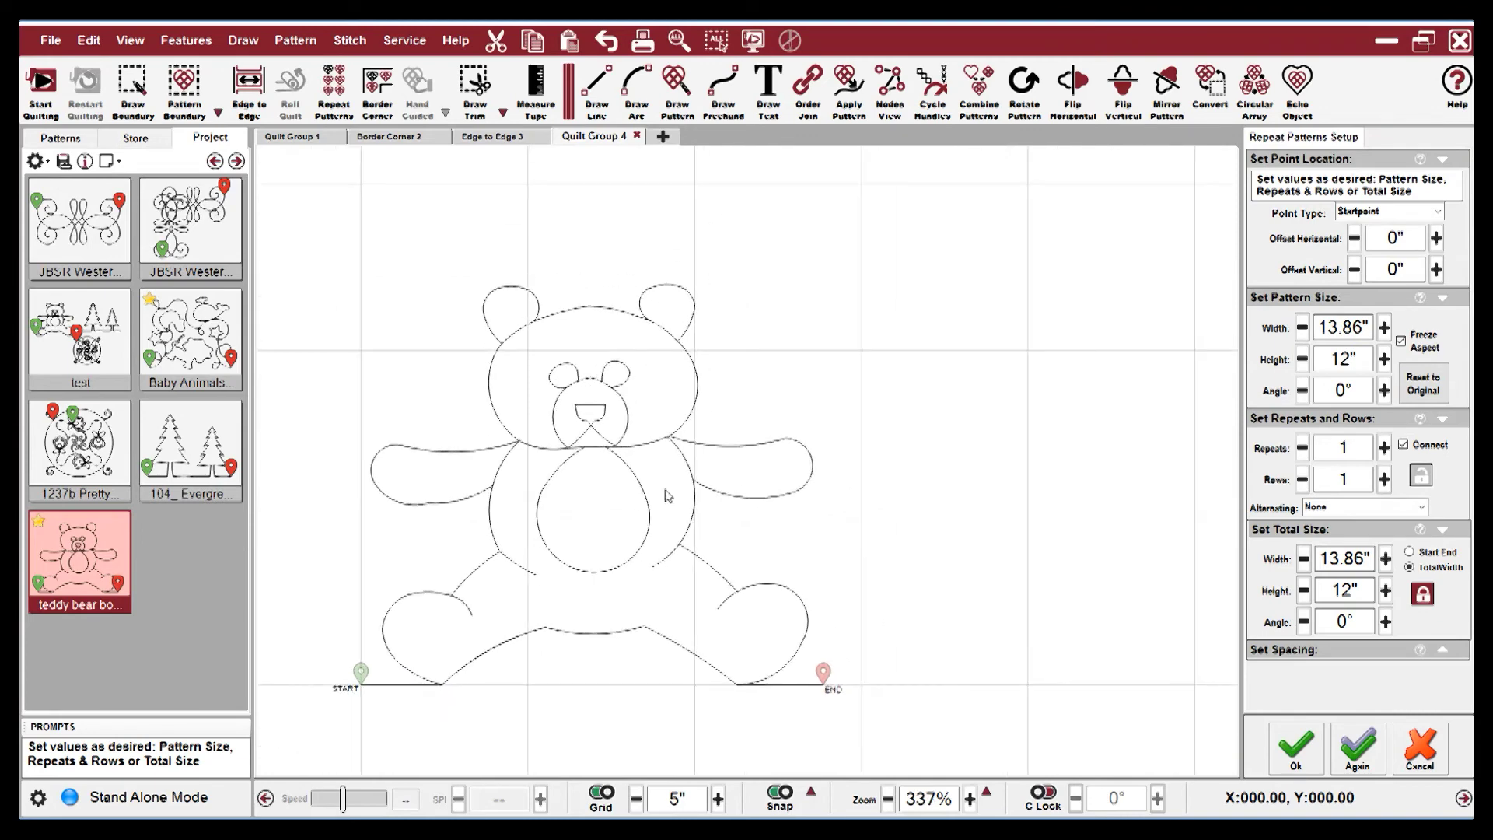
pyautogui.scroll(-6, 666, 495)
pyautogui.scroll(-3, 944, 560)
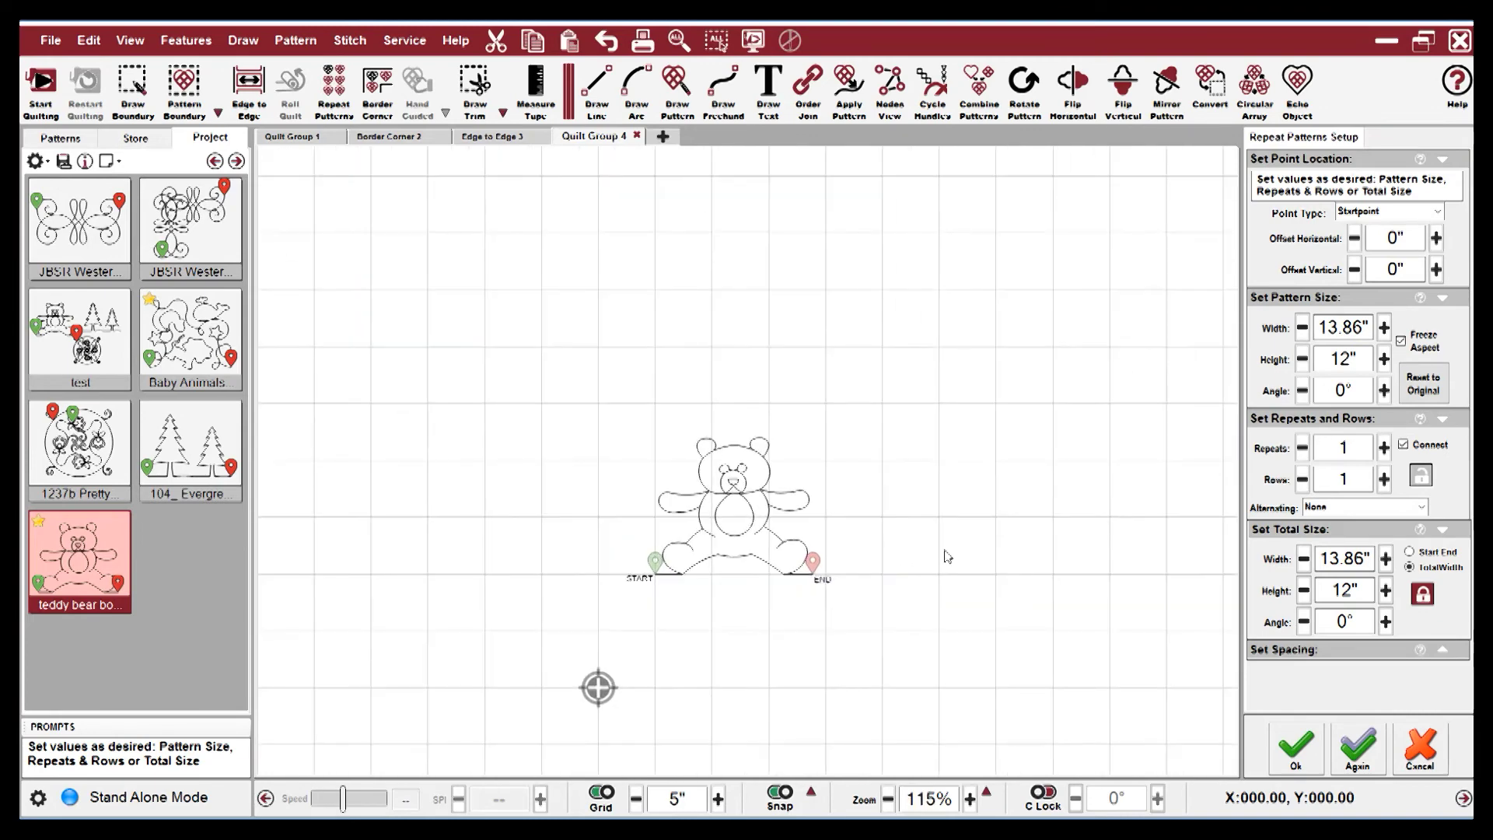
pyautogui.click(1367, 330)
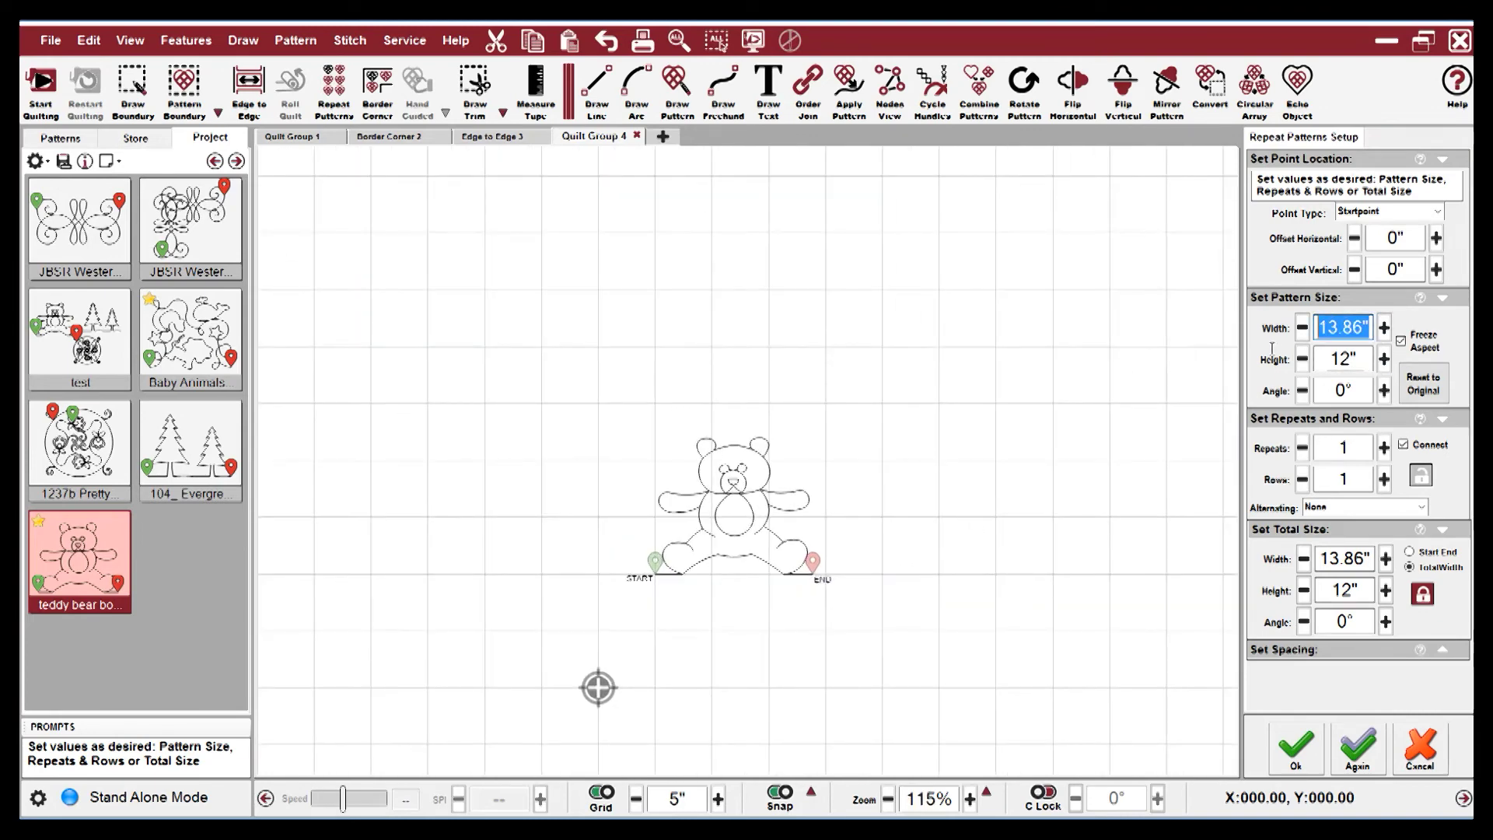
pyautogui.write('5')
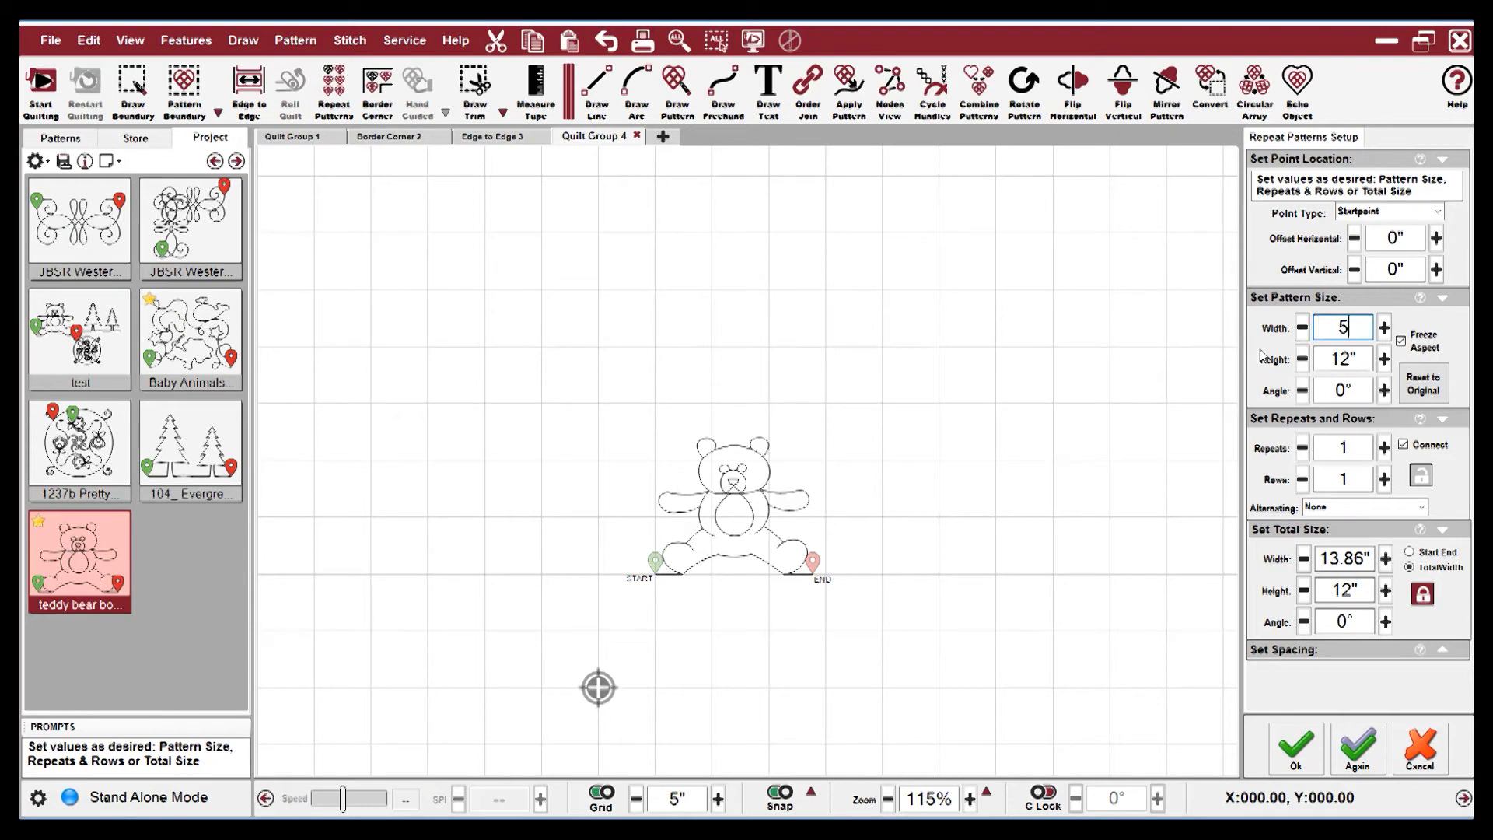
pyautogui.press('Return')
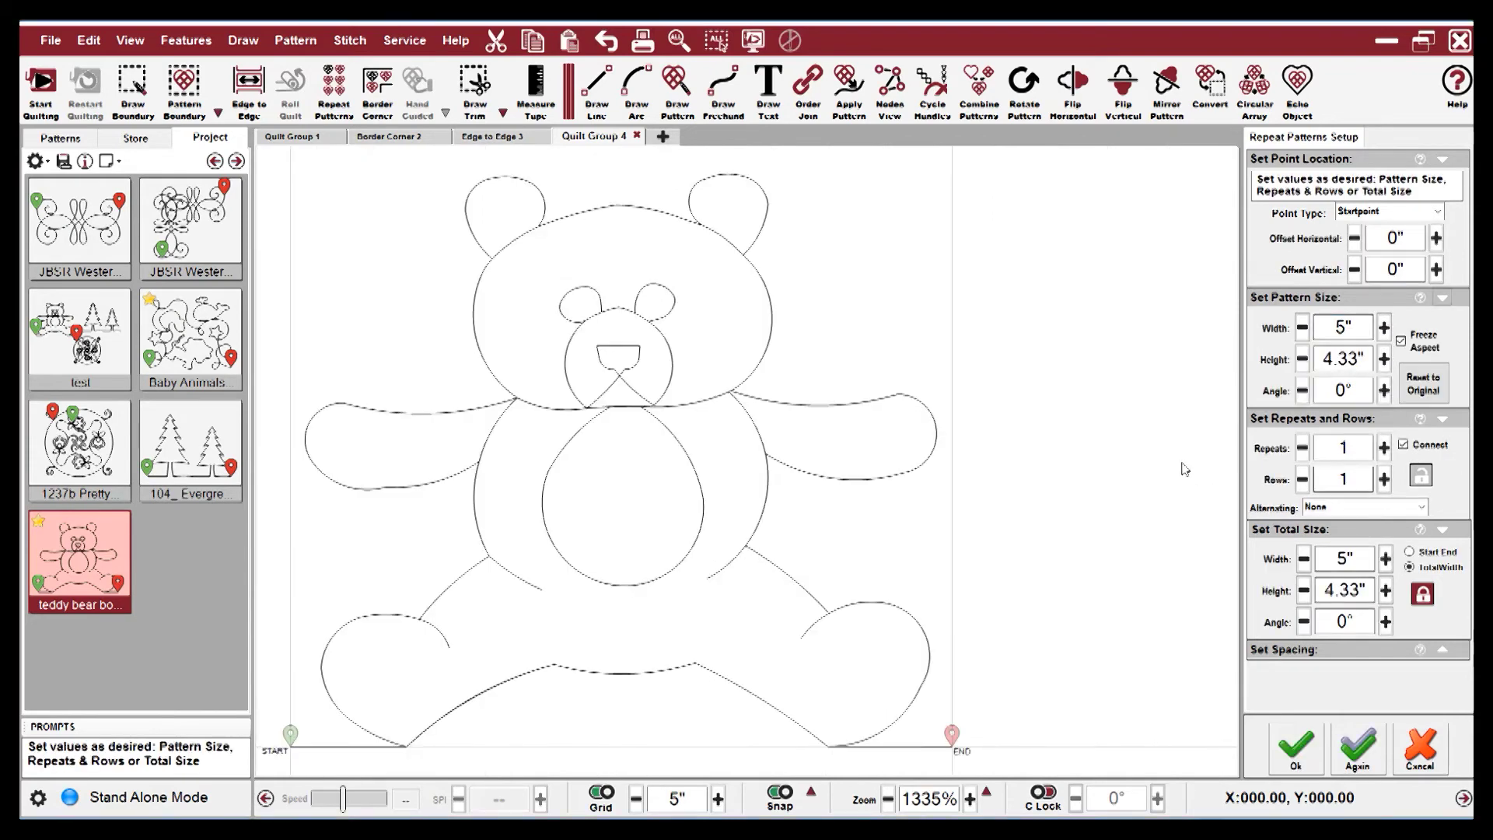
# - Set the total size to 50 inches wide by 40 inches high
pyautogui.scroll(-3, 1073, 557)
pyautogui.scroll(-2, 1159, 591)
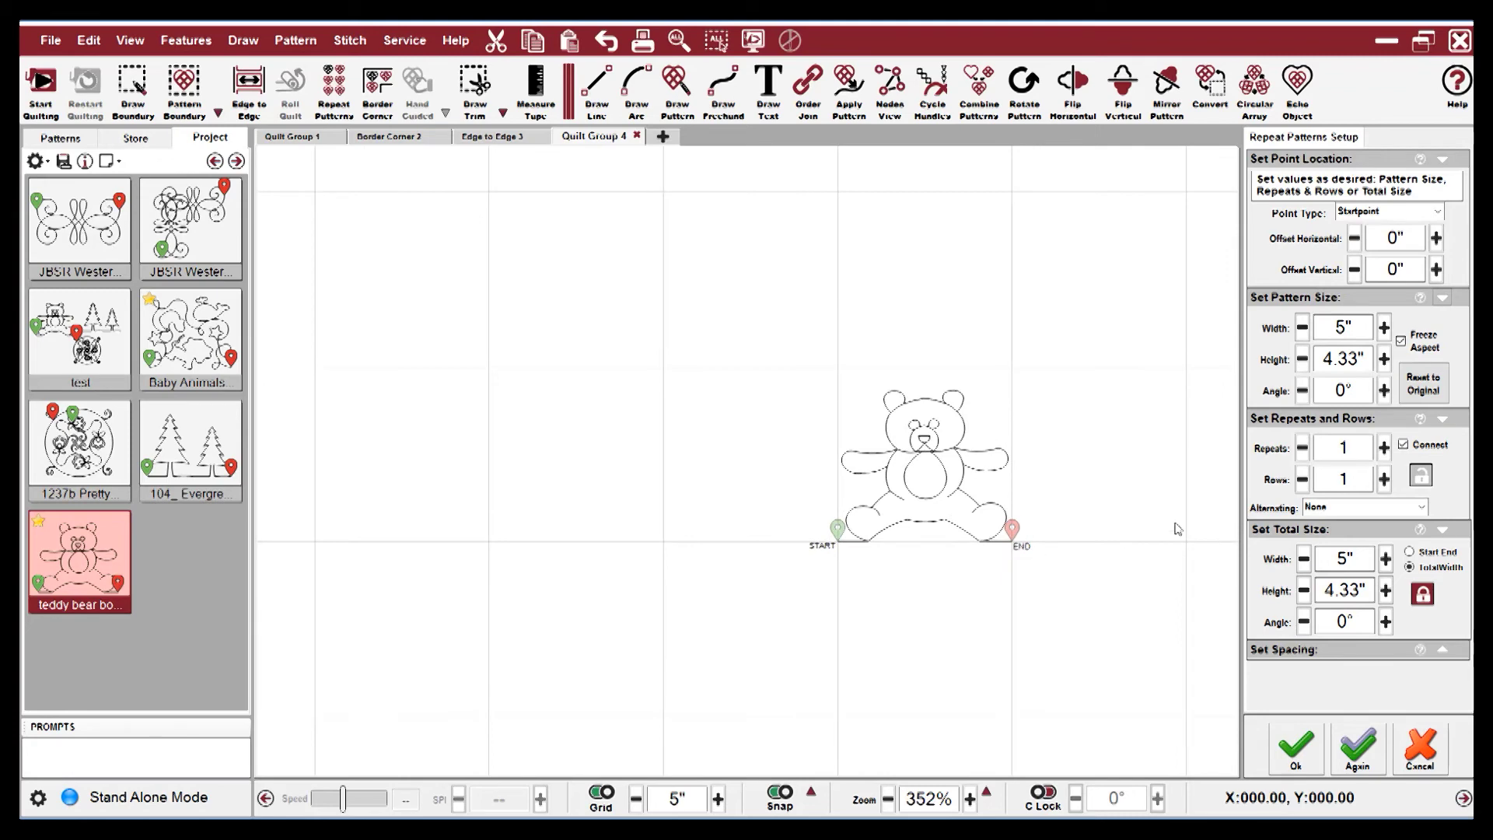
pyautogui.moveTo(1371, 559); pyautogui.dragTo(1326, 565)
pyautogui.write('5')
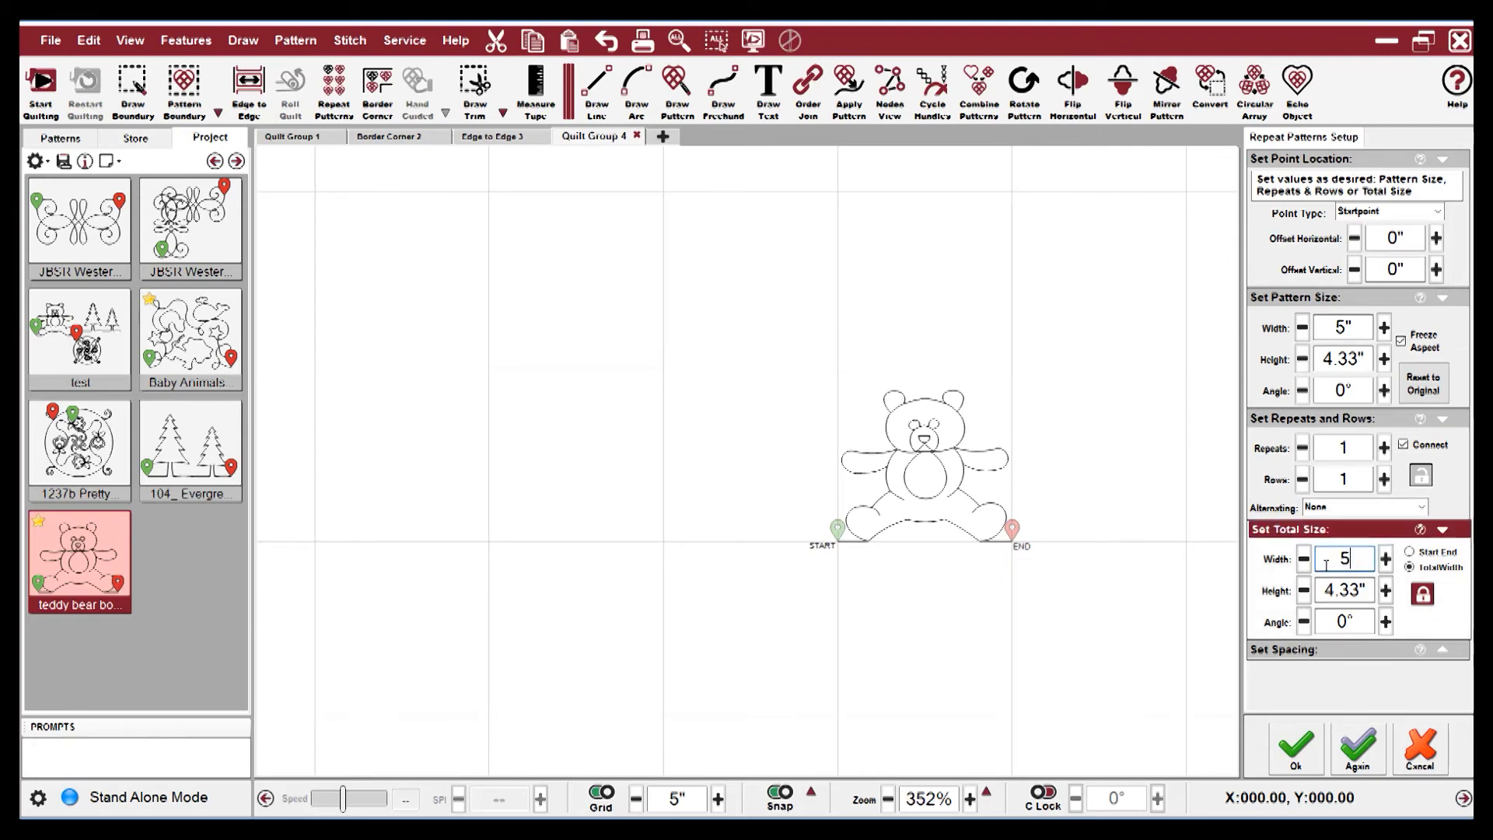
pyautogui.write('0')
pyautogui.press('Tab')
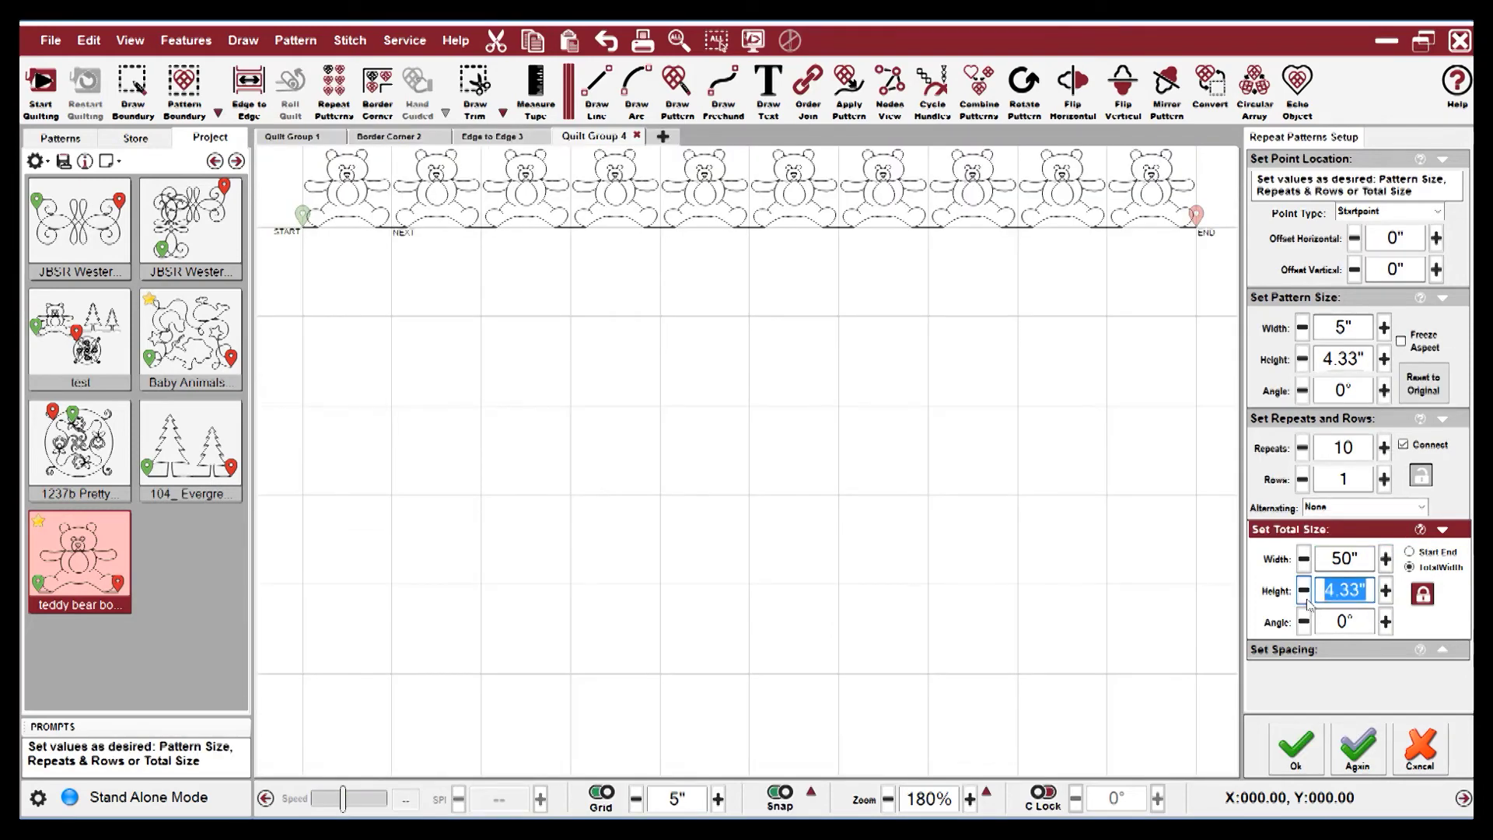
pyautogui.write('40')
pyautogui.press('Return')
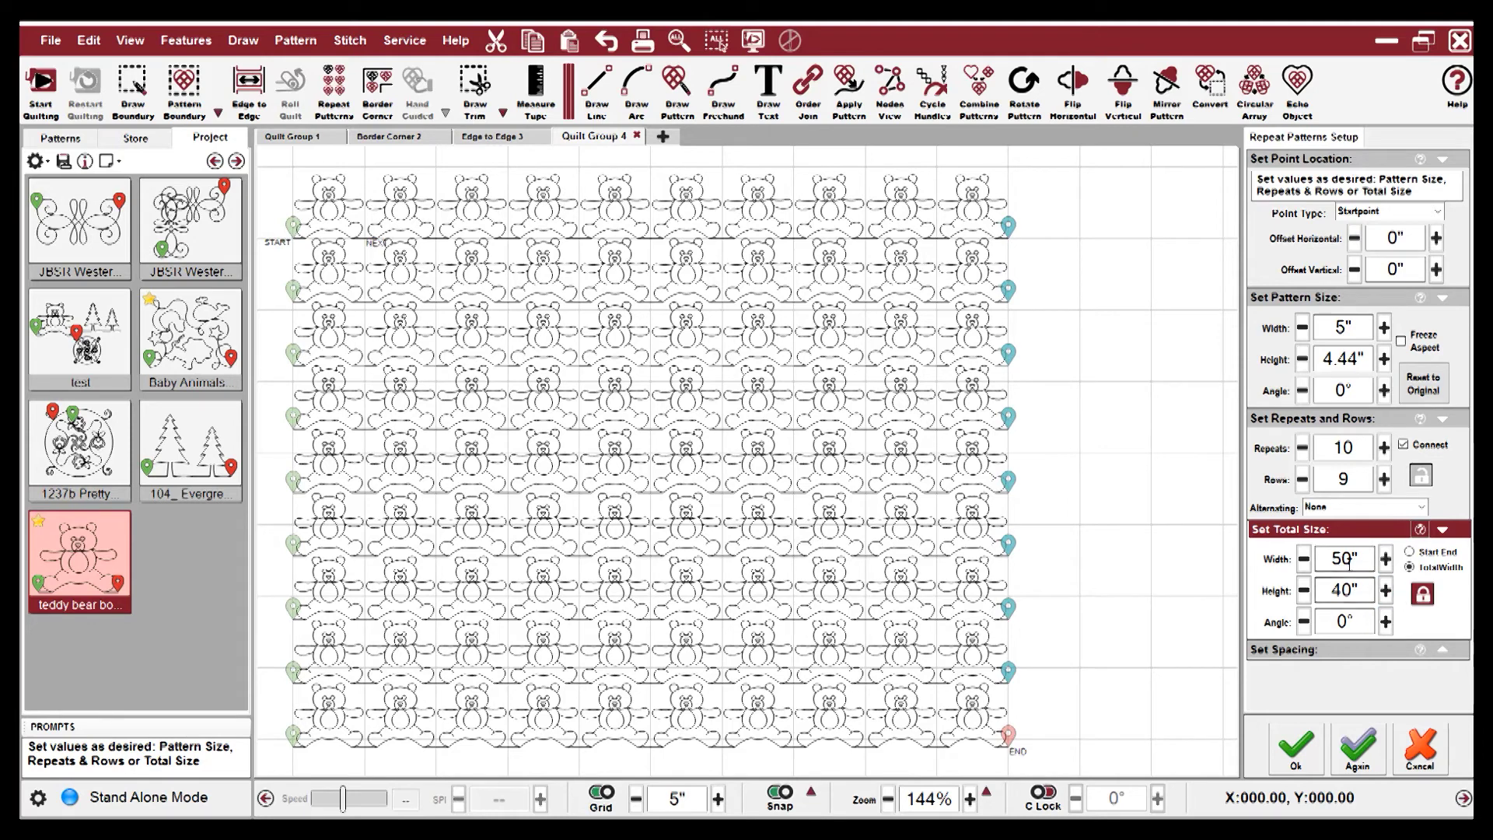
# - Lock the total size, try evergreen then circular floral patterns, and confirm the wreath grid
pyautogui.click(1421, 475)
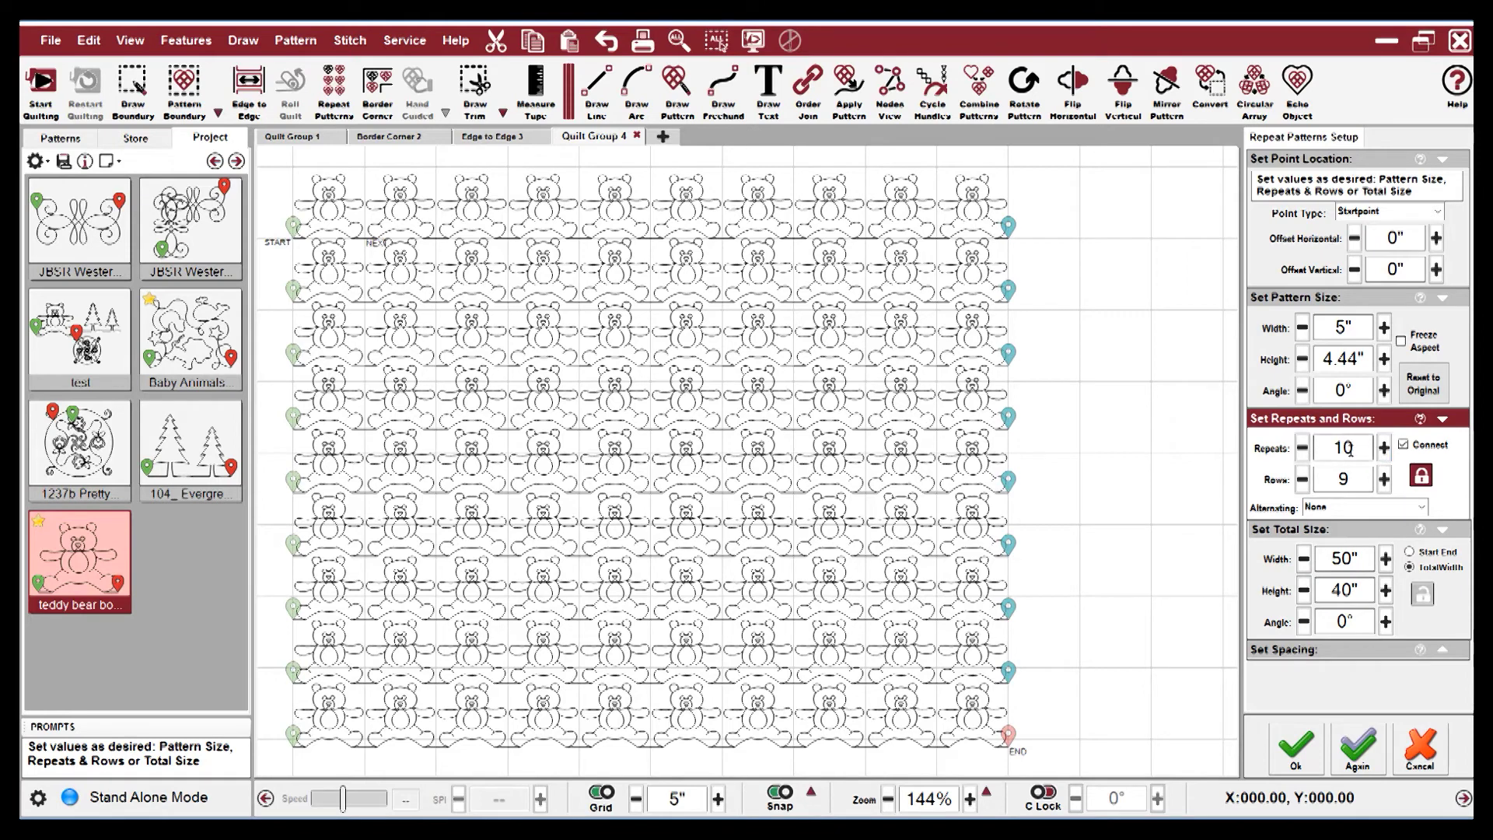
pyautogui.click(1423, 594)
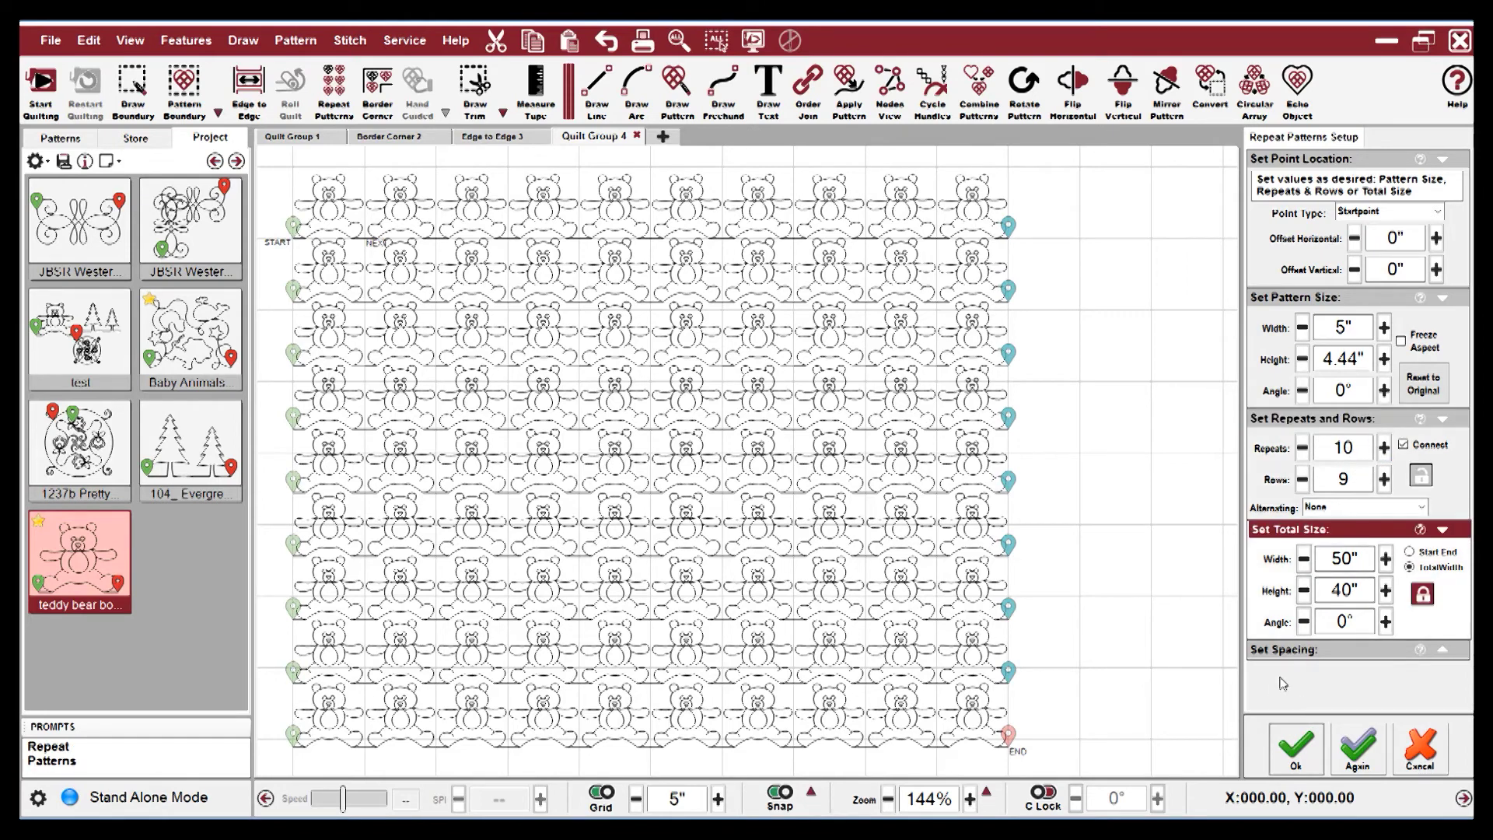
pyautogui.click(200, 440)
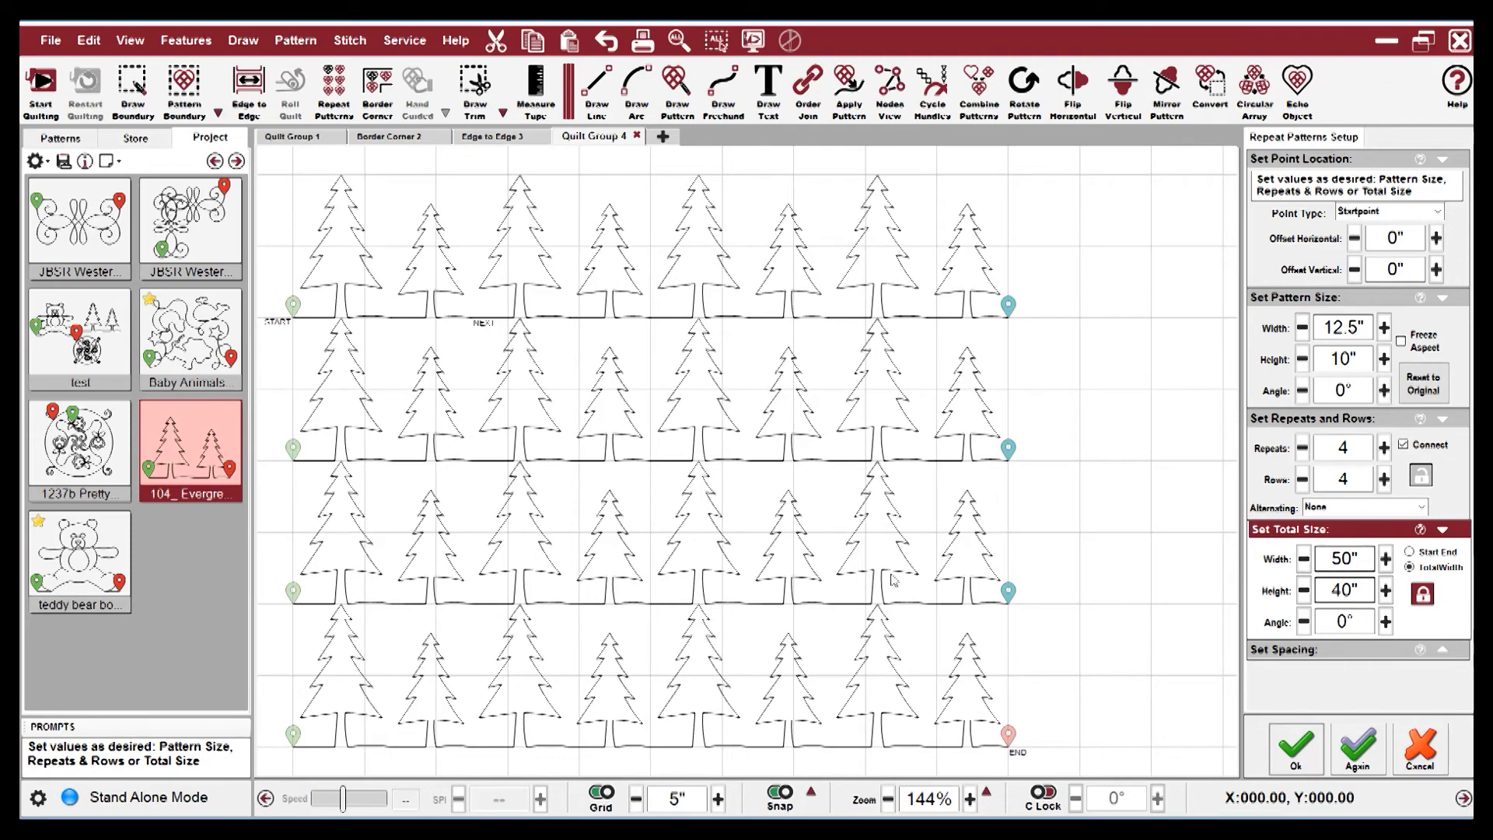
pyautogui.click(91, 466)
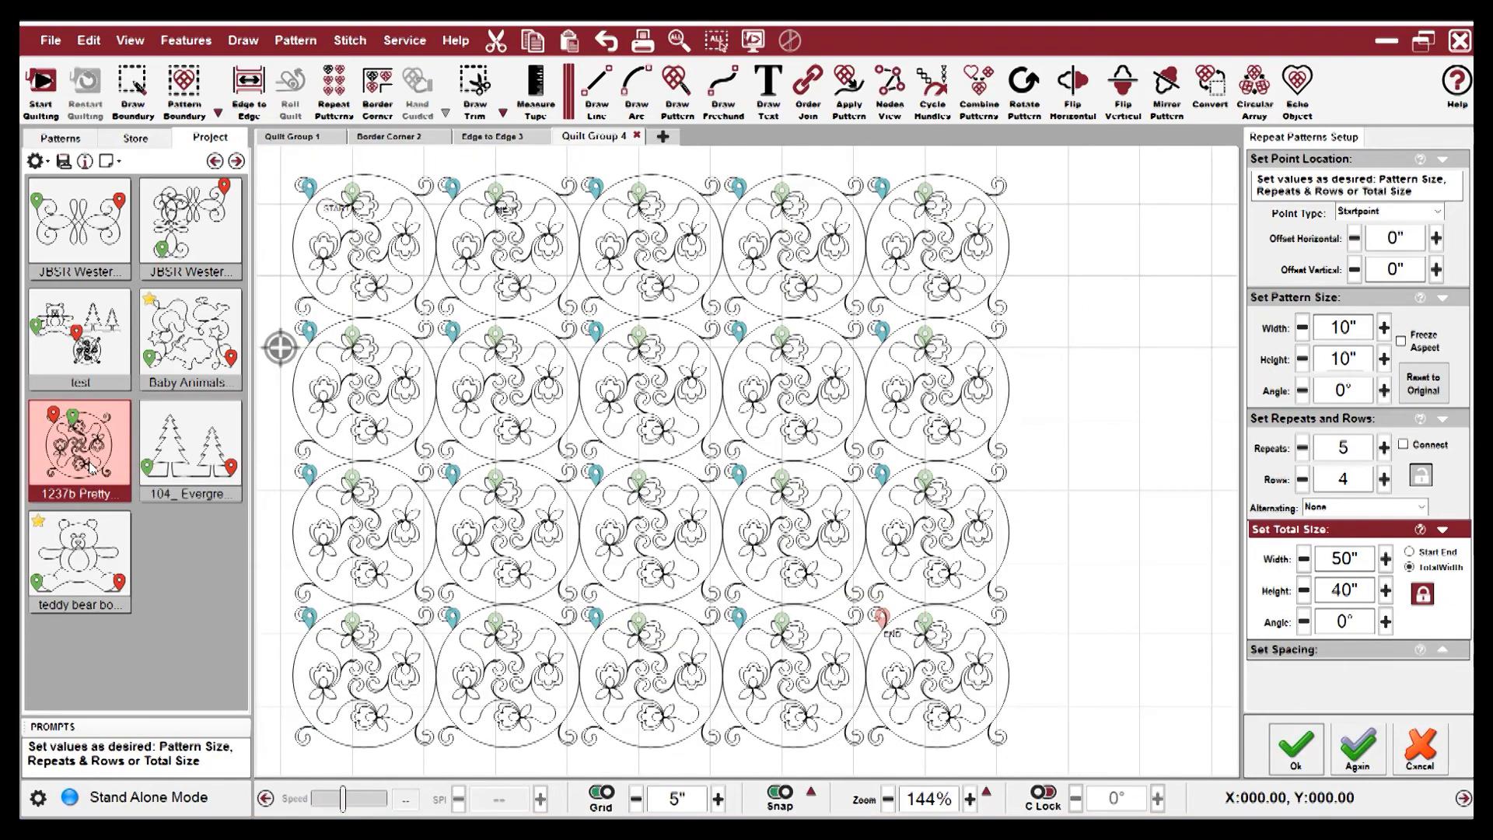
pyautogui.click(1304, 758)
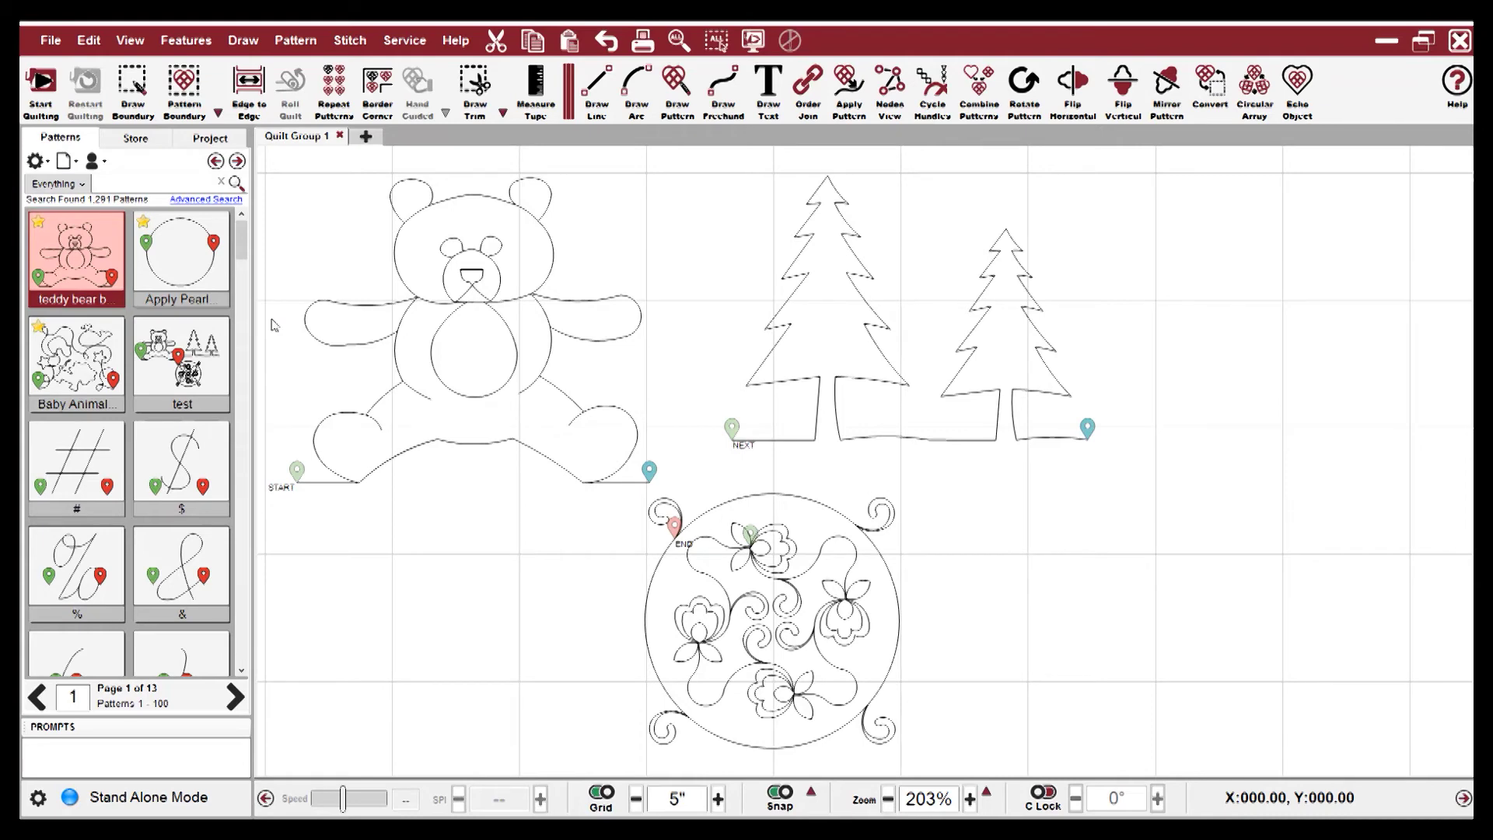
pyautogui.click(365, 137)
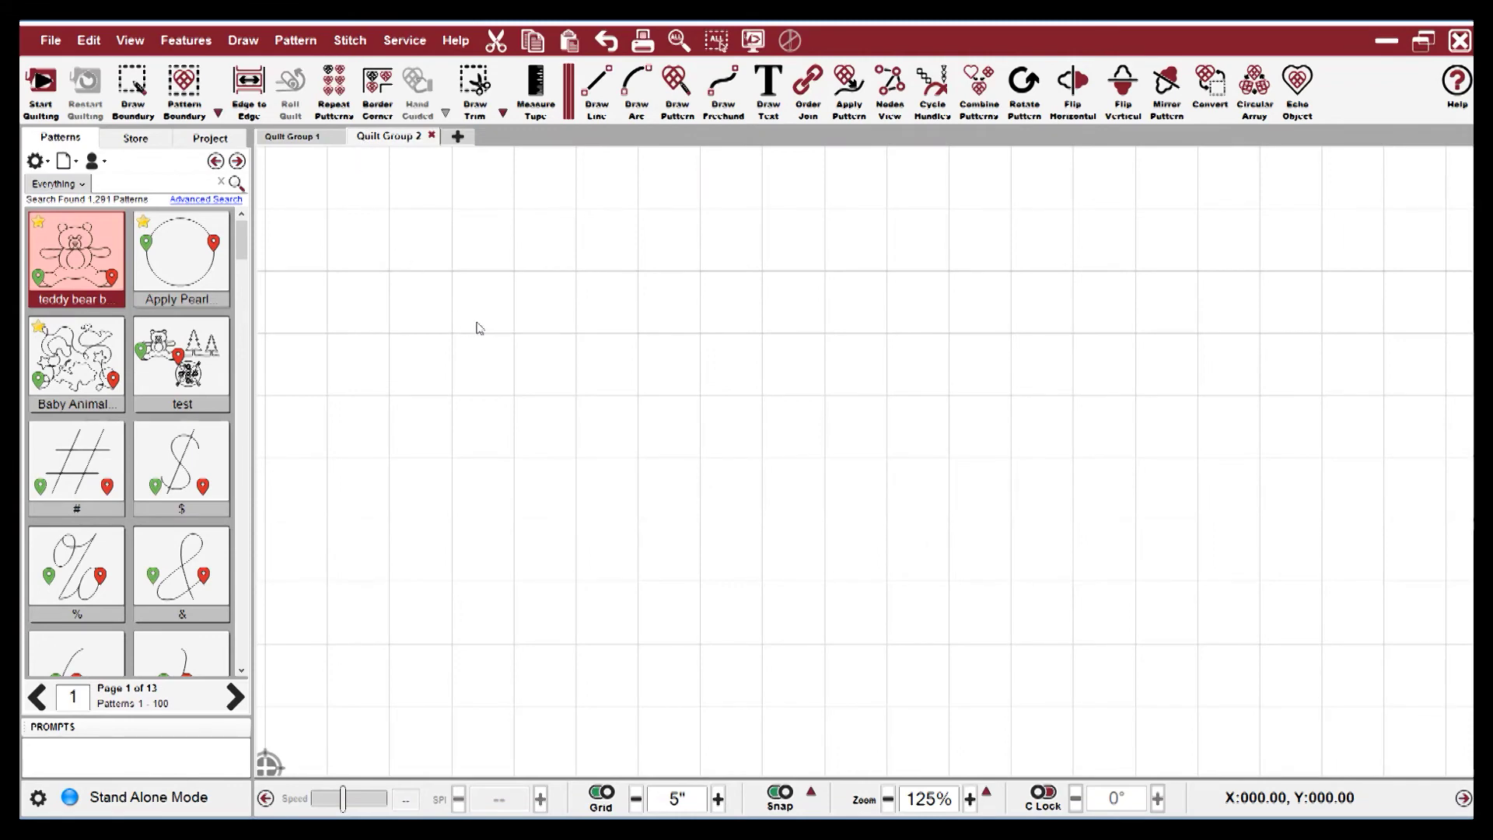
pyautogui.moveTo(87, 365); pyautogui.dragTo(595, 404)
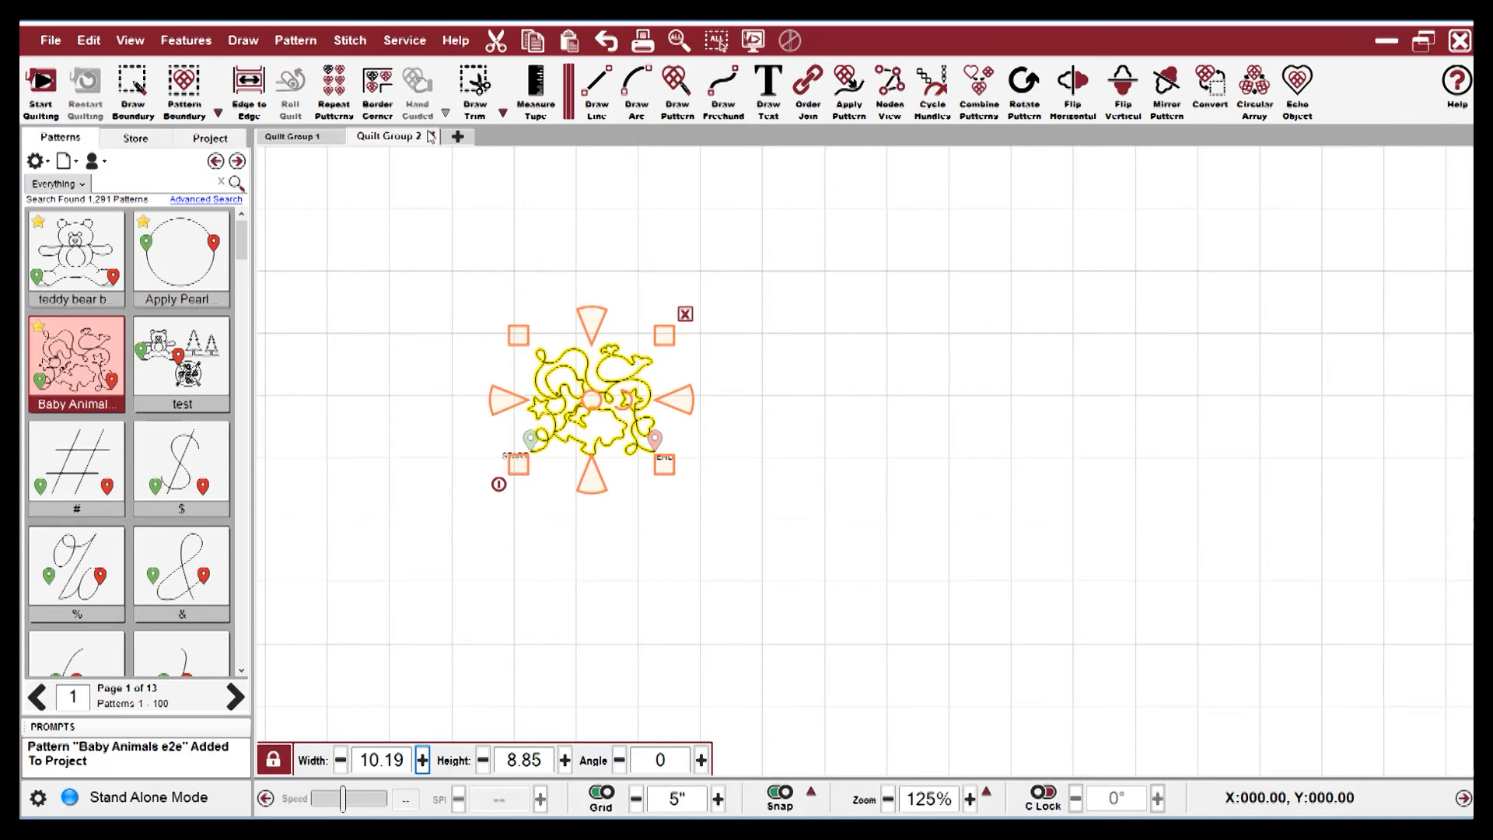
pyautogui.click(432, 137)
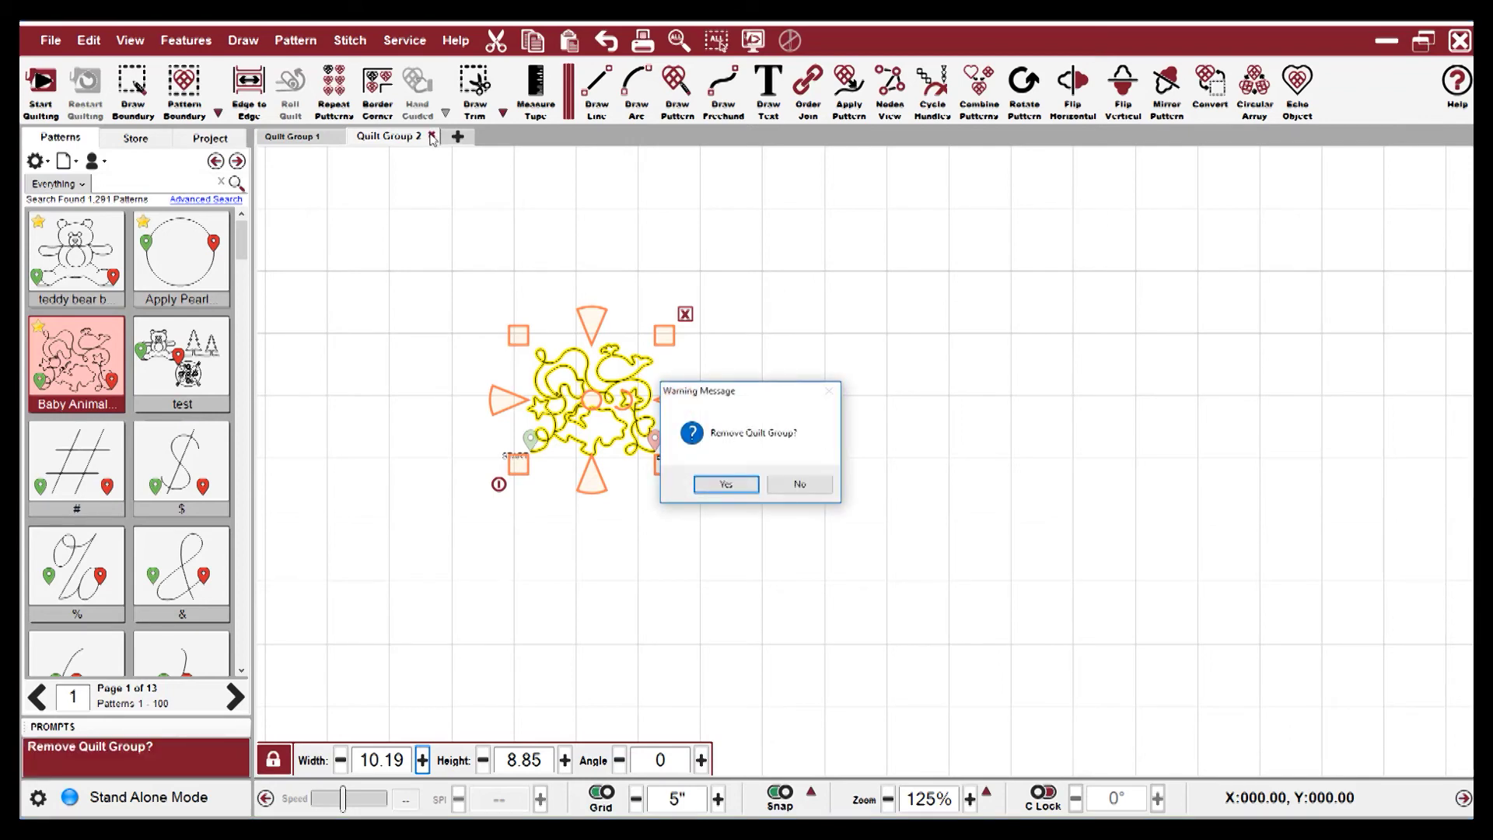
pyautogui.click(725, 485)
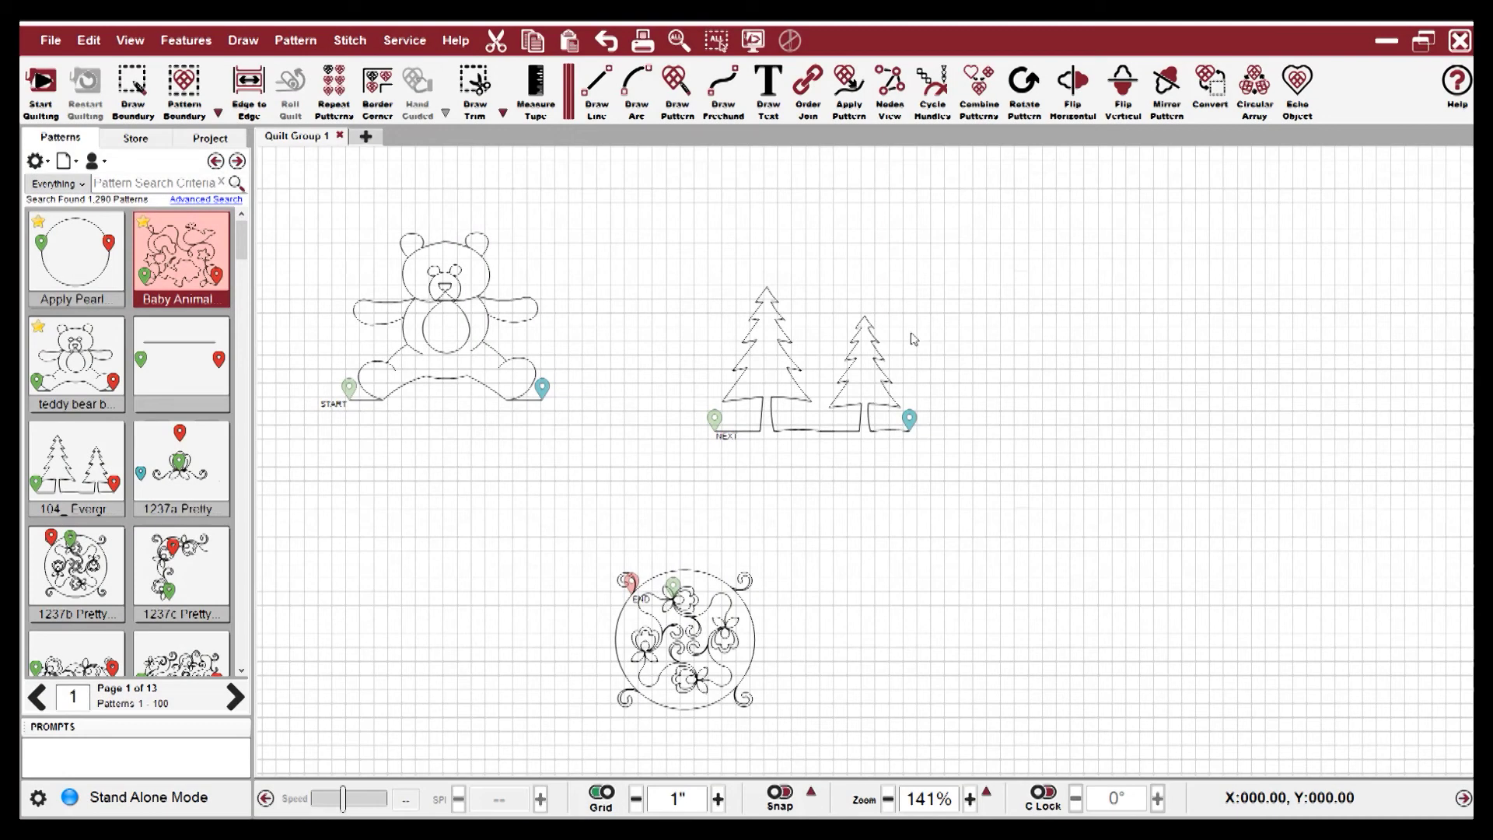
pyautogui.click(644, 42)
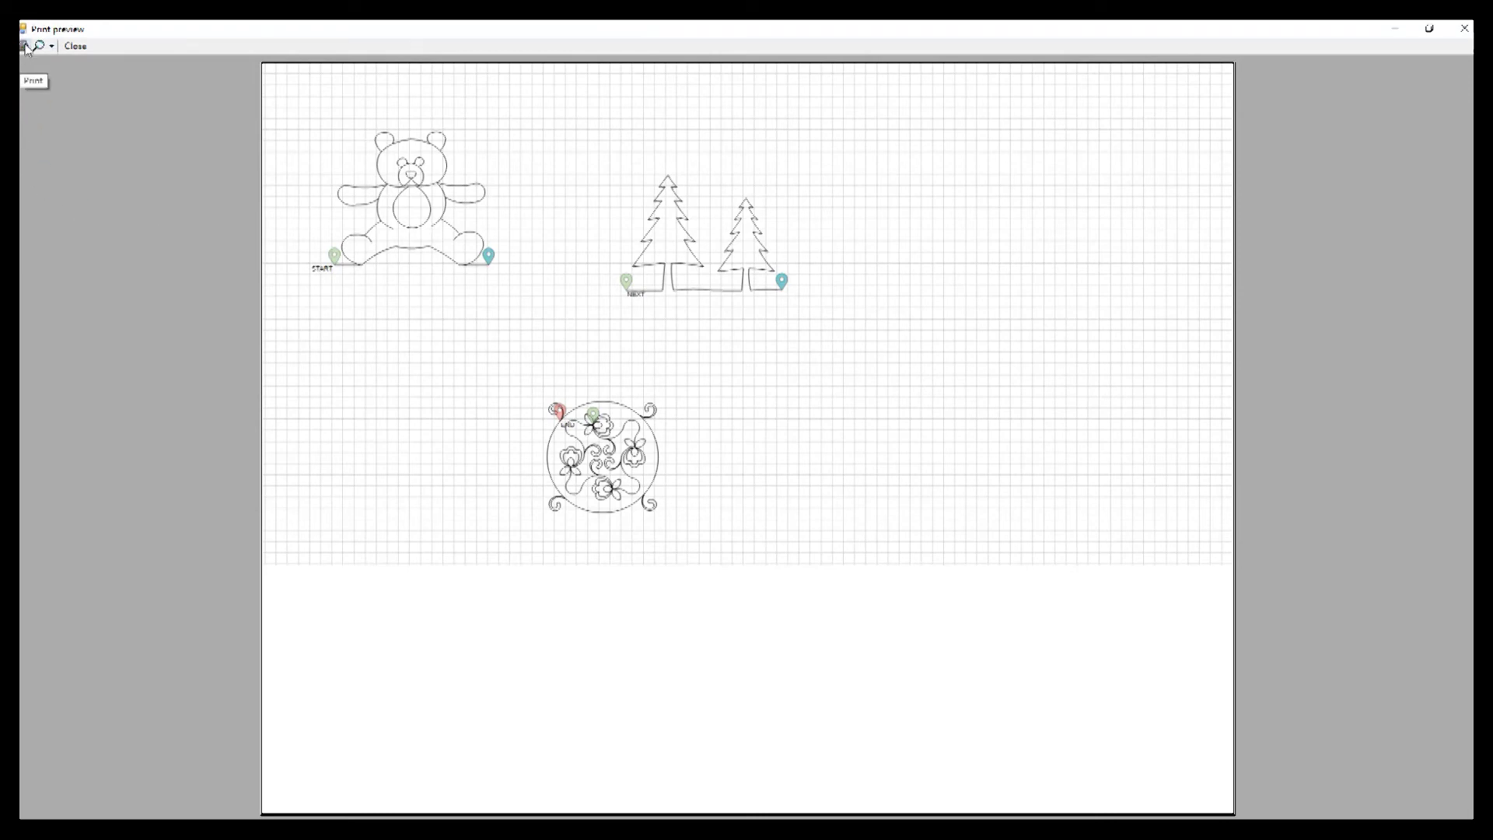
pyautogui.click(75, 46)
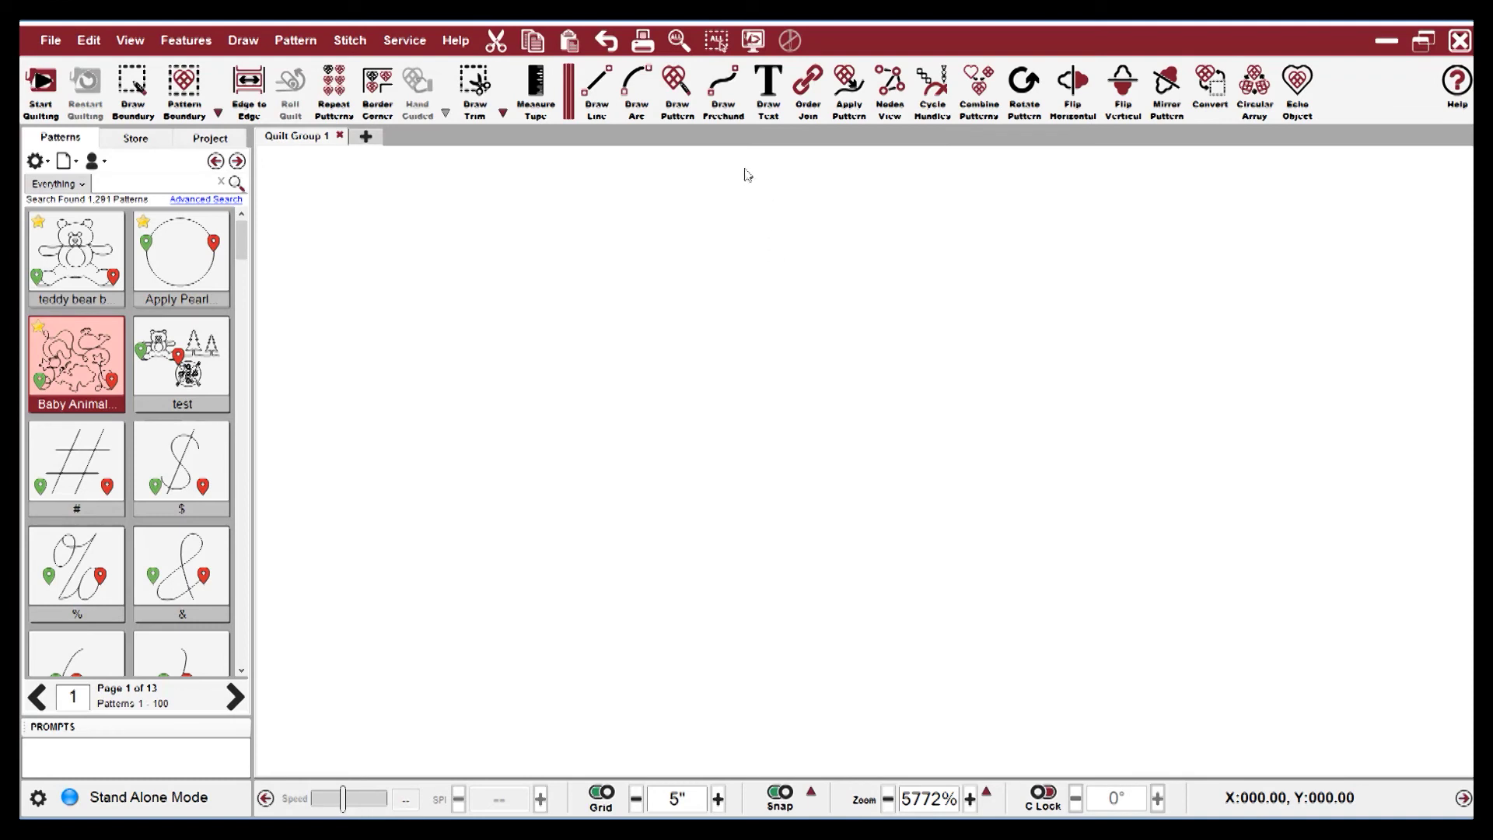
# - Add the lettering 'Test' to the quilt group in the Cursive text type
pyautogui.click(772, 87)
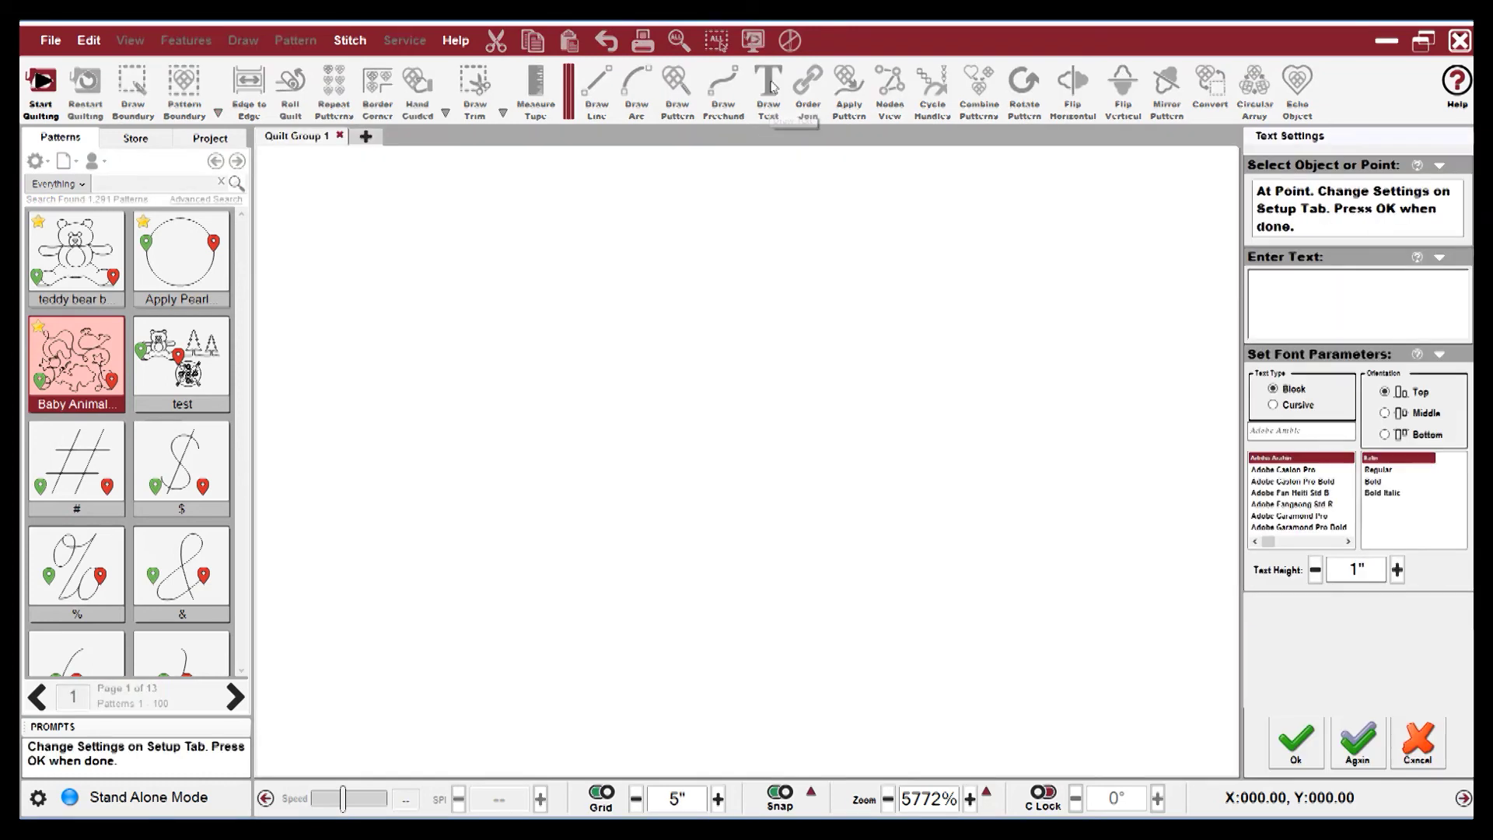
pyautogui.click(1266, 287)
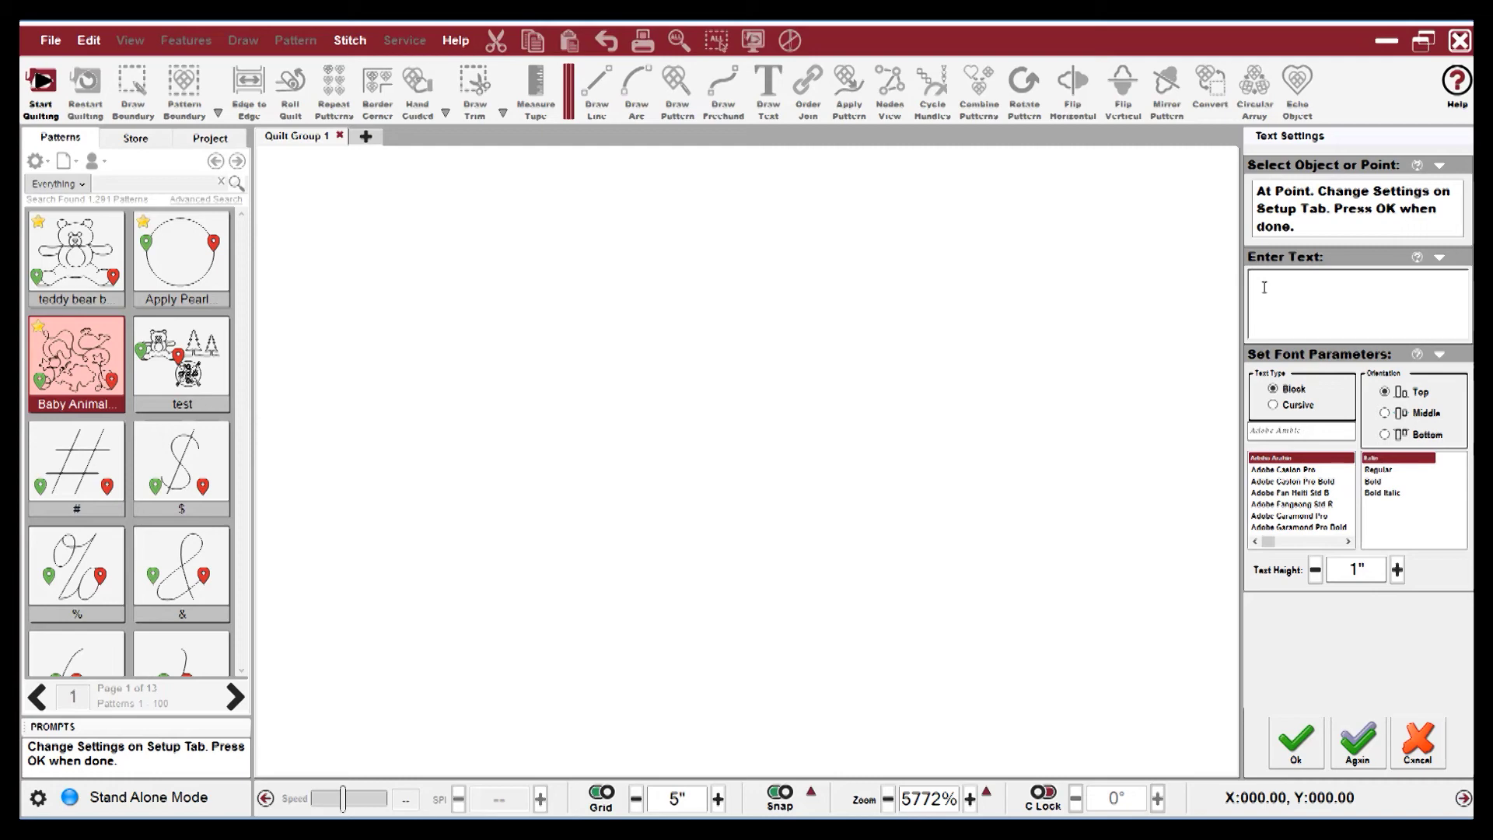
pyautogui.write('Test')
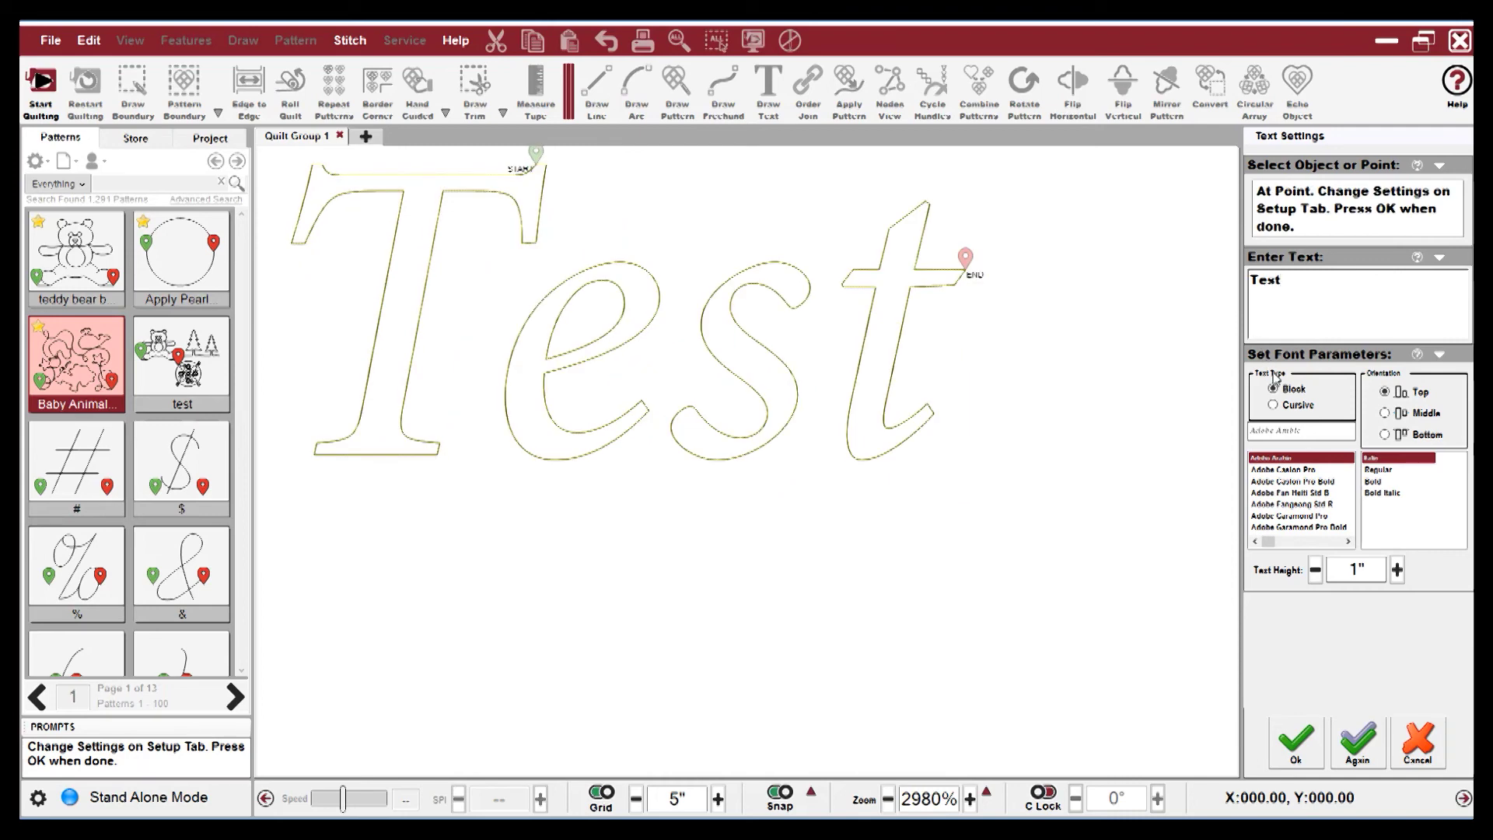
pyautogui.click(1274, 406)
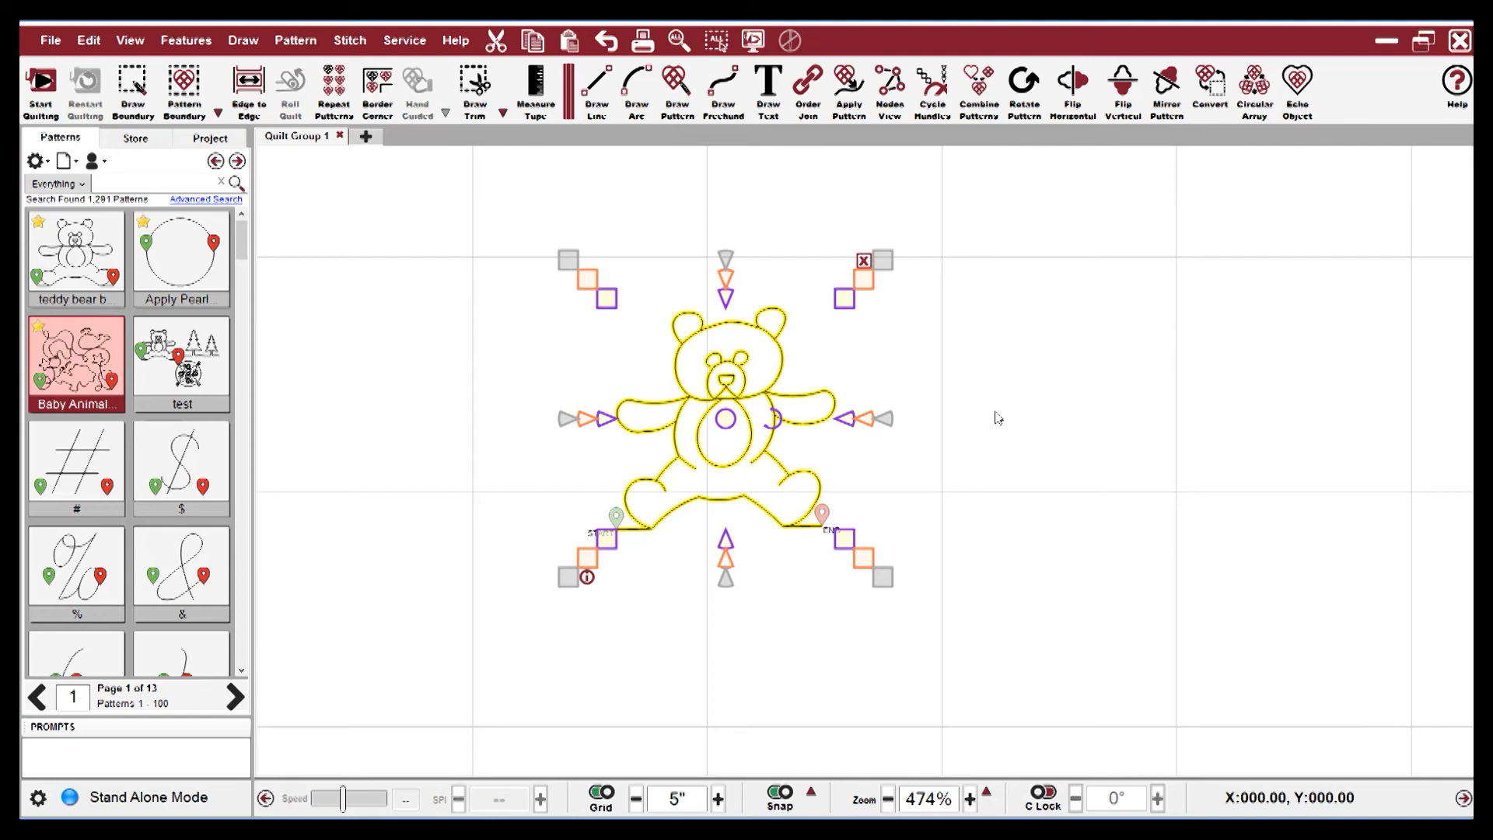
# - Shrink the teddy bear, then cycle its handles through edge, center, extend, stretch, node, back to universal
pyautogui.moveTo(845, 549); pyautogui.dragTo(861, 580)
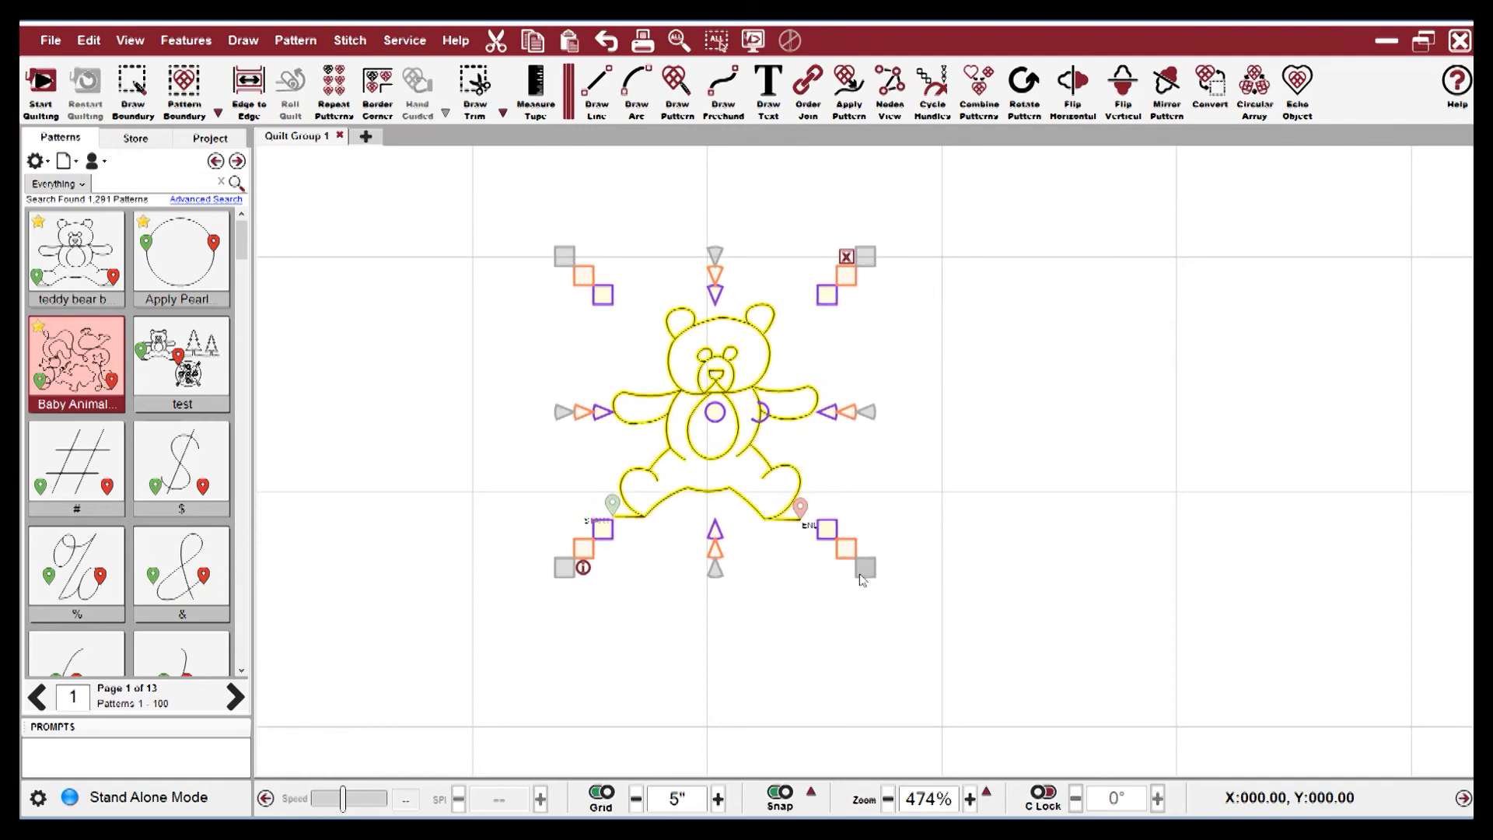
pyautogui.click(713, 398)
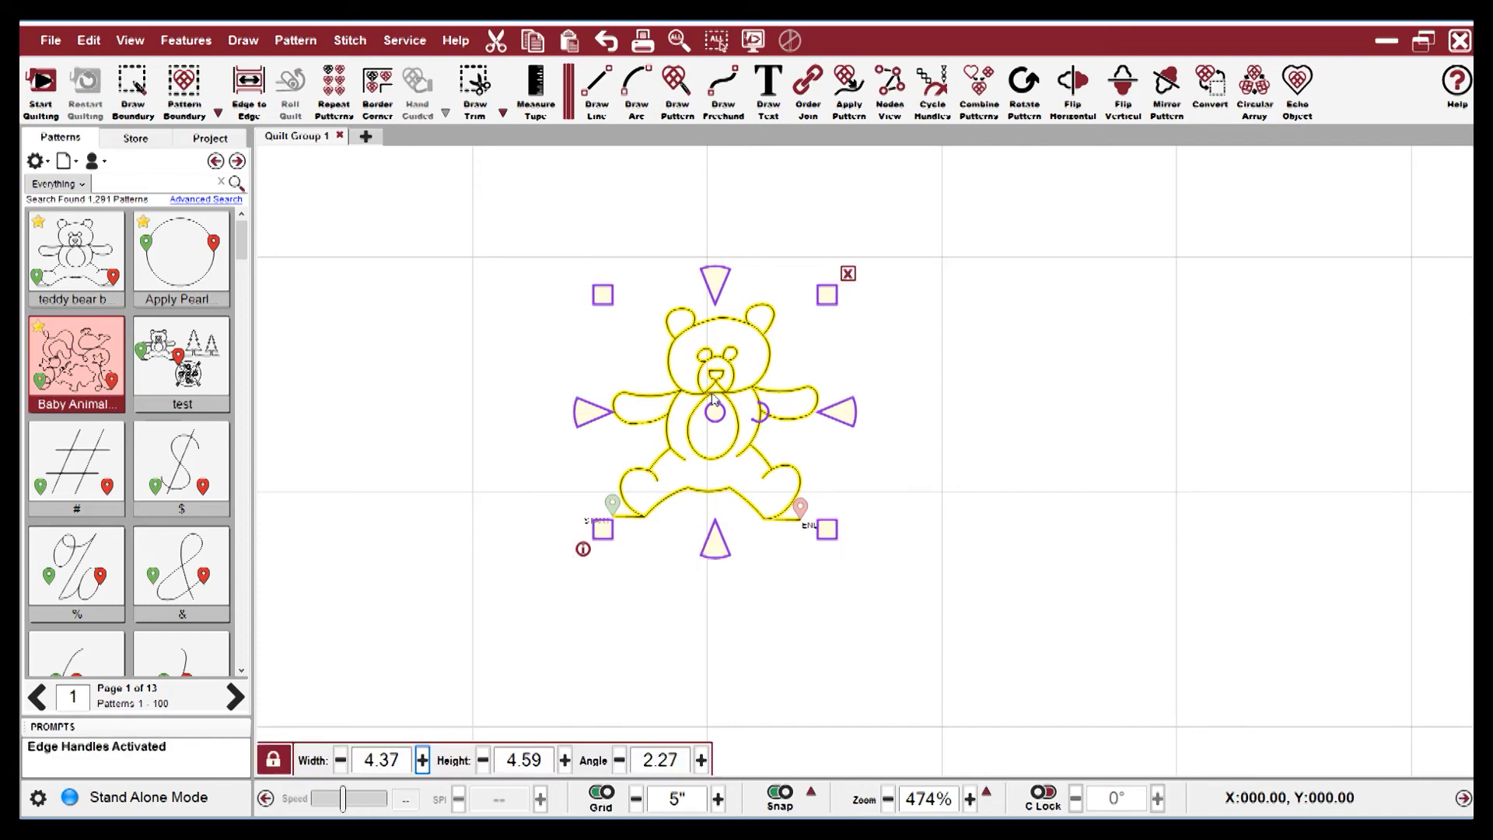
pyautogui.click(714, 399)
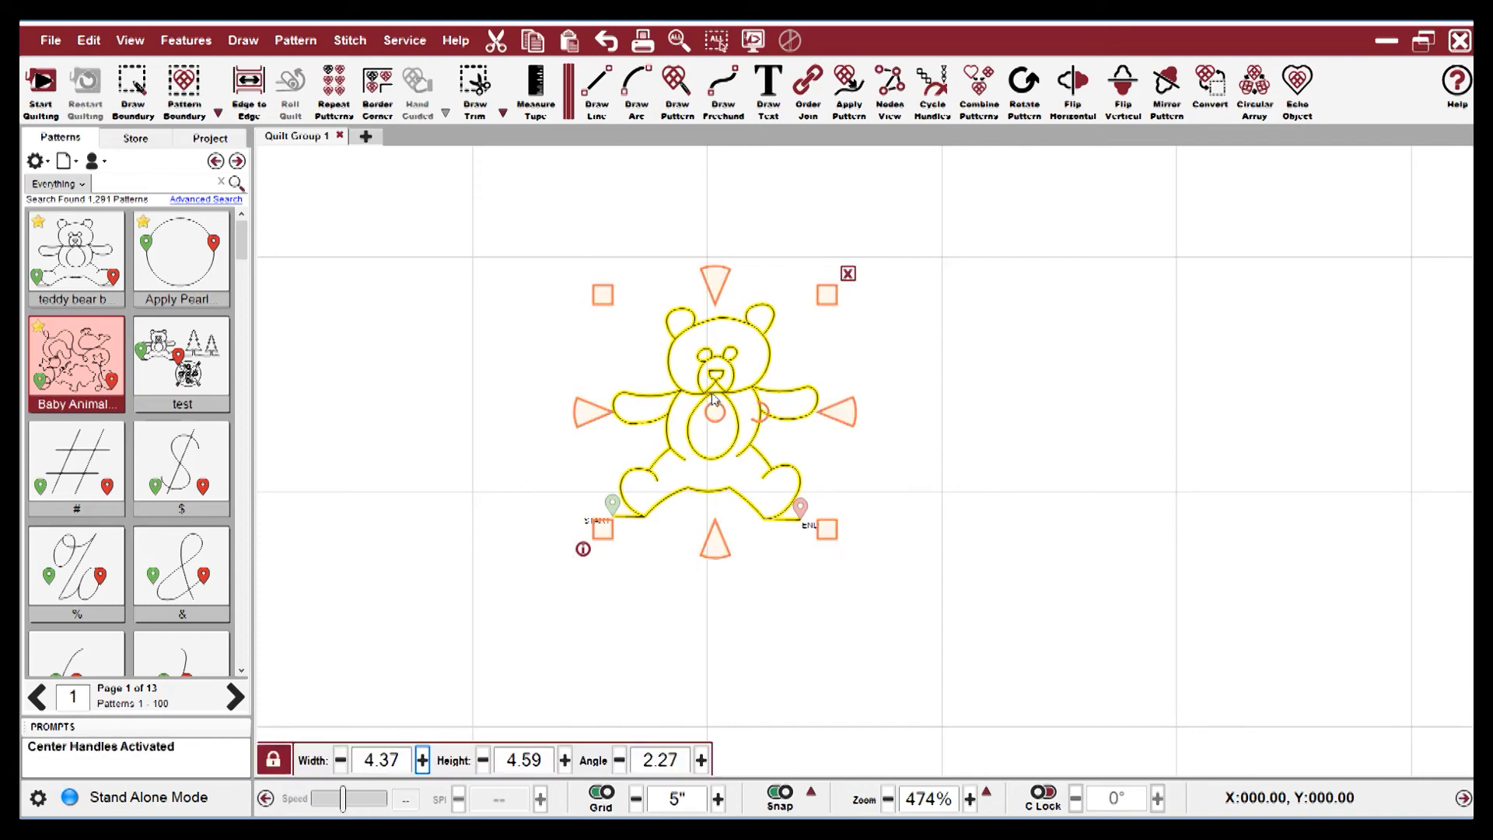
pyautogui.click(715, 400)
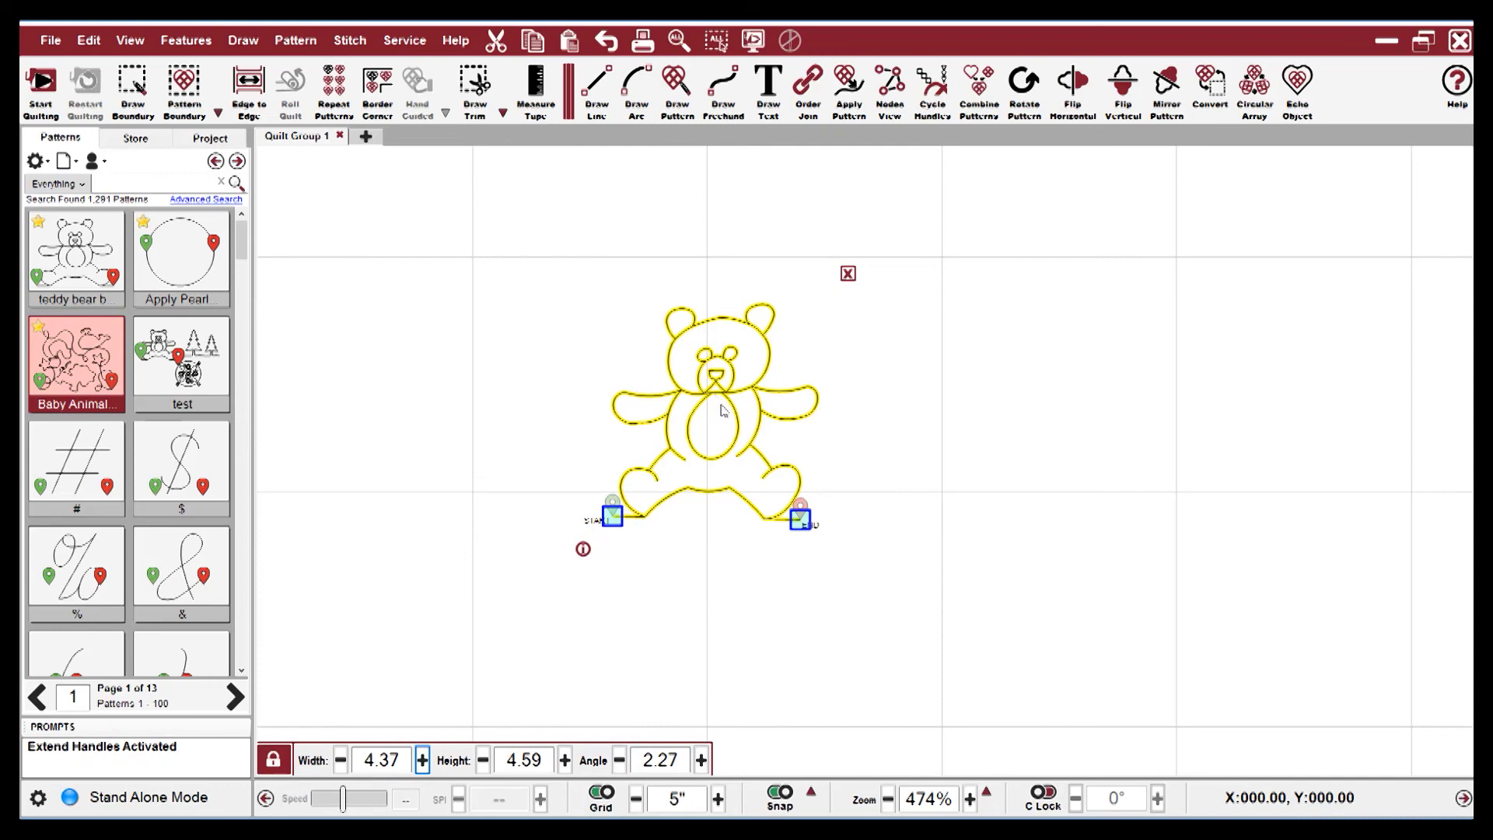
pyautogui.click(717, 363)
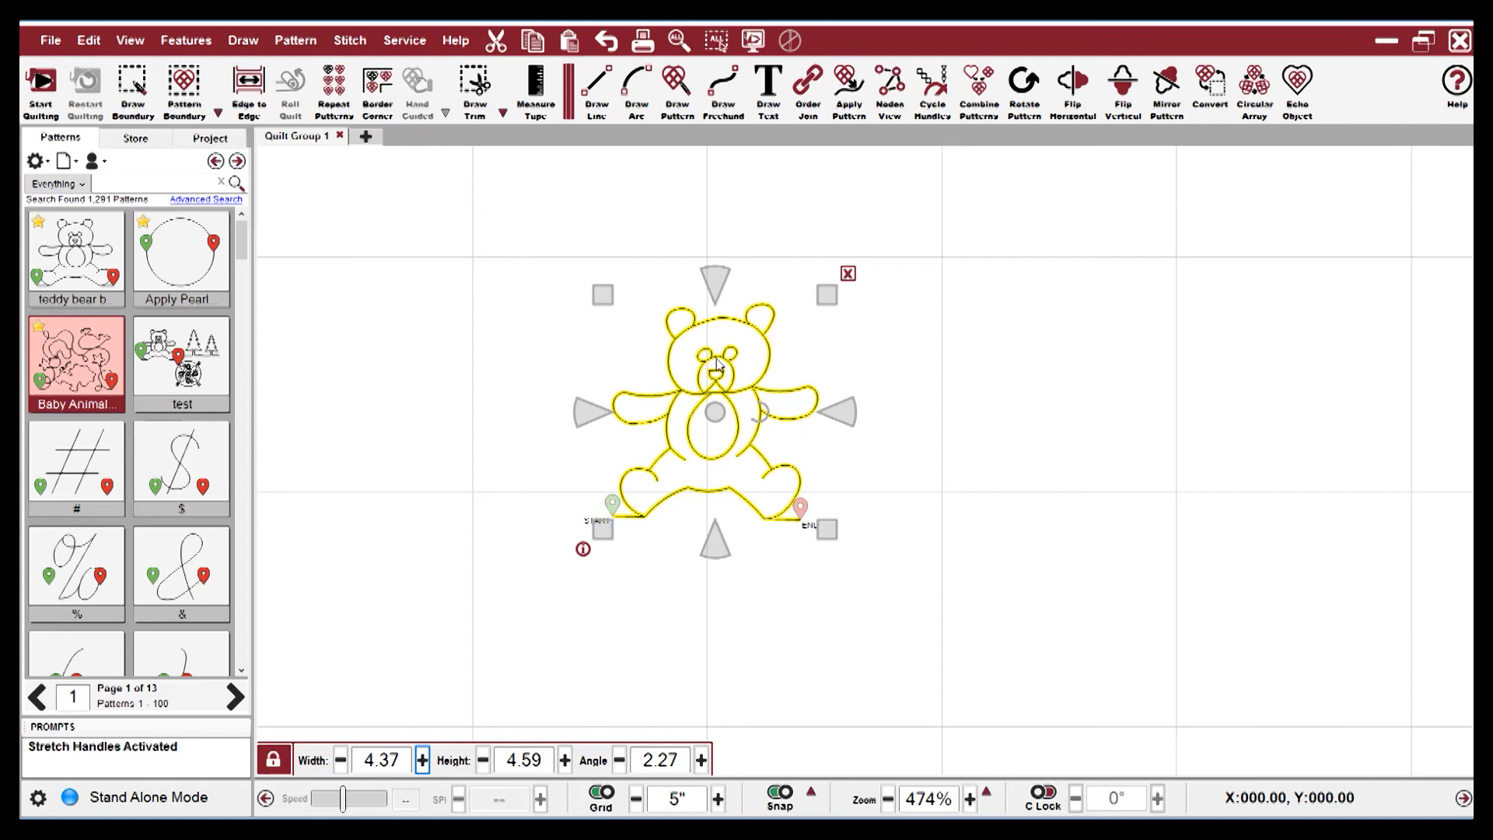
pyautogui.click(717, 363)
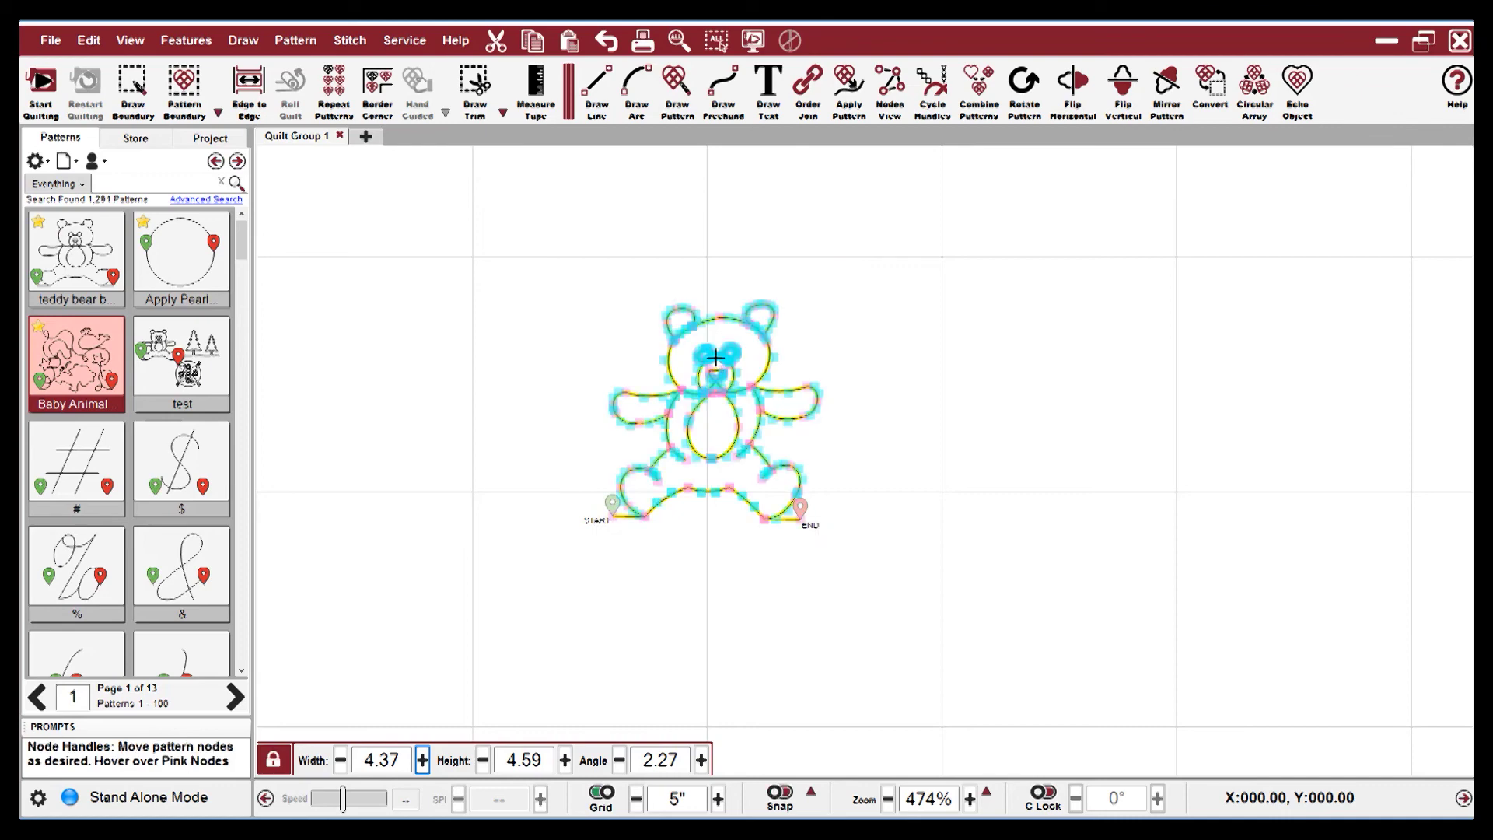
pyautogui.click(717, 360)
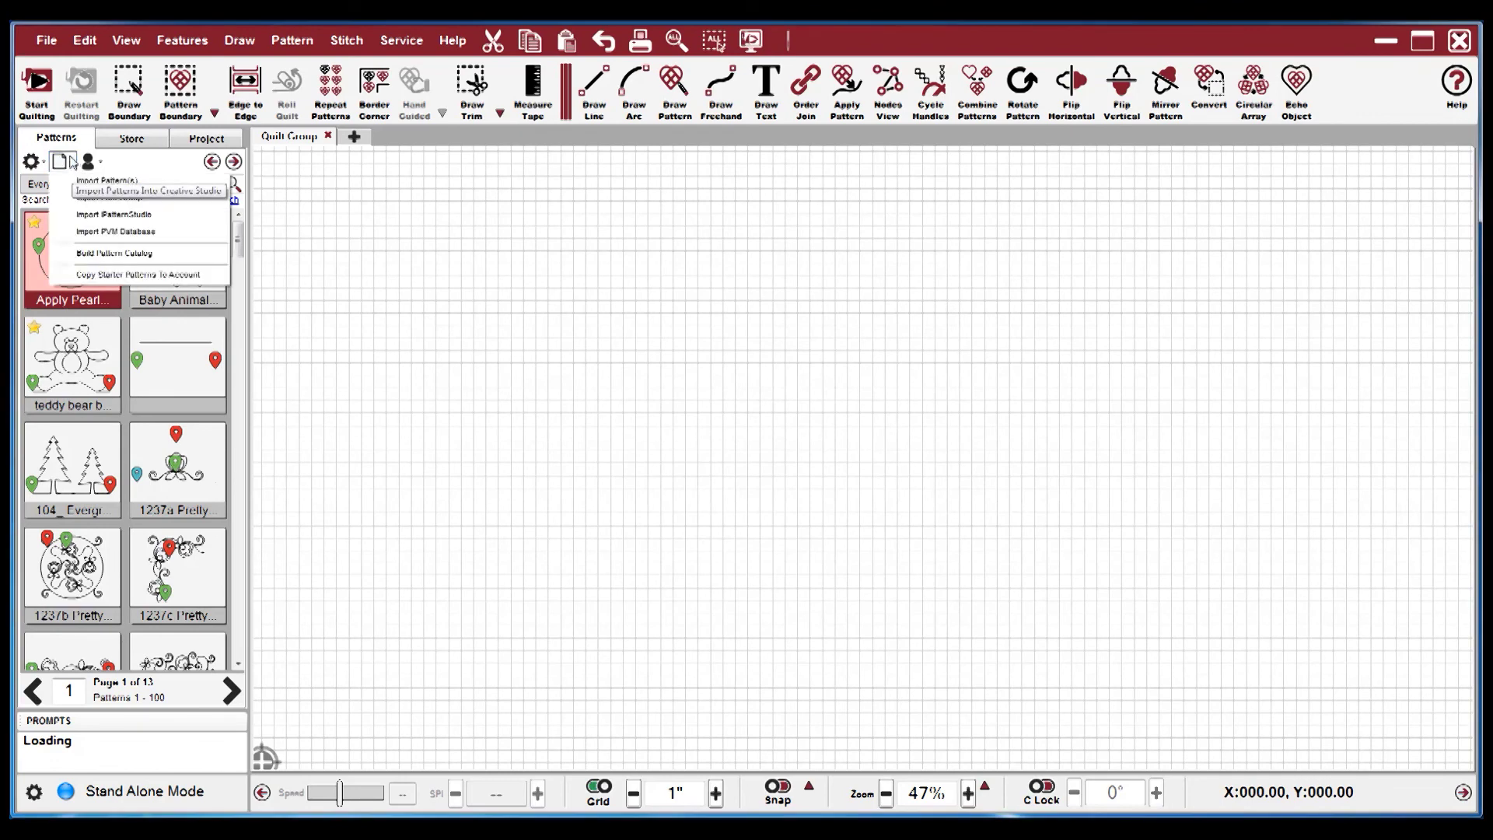
# - Build a pattern catalog of the whole library, scroll through it, and close it
pyautogui.click(94, 254)
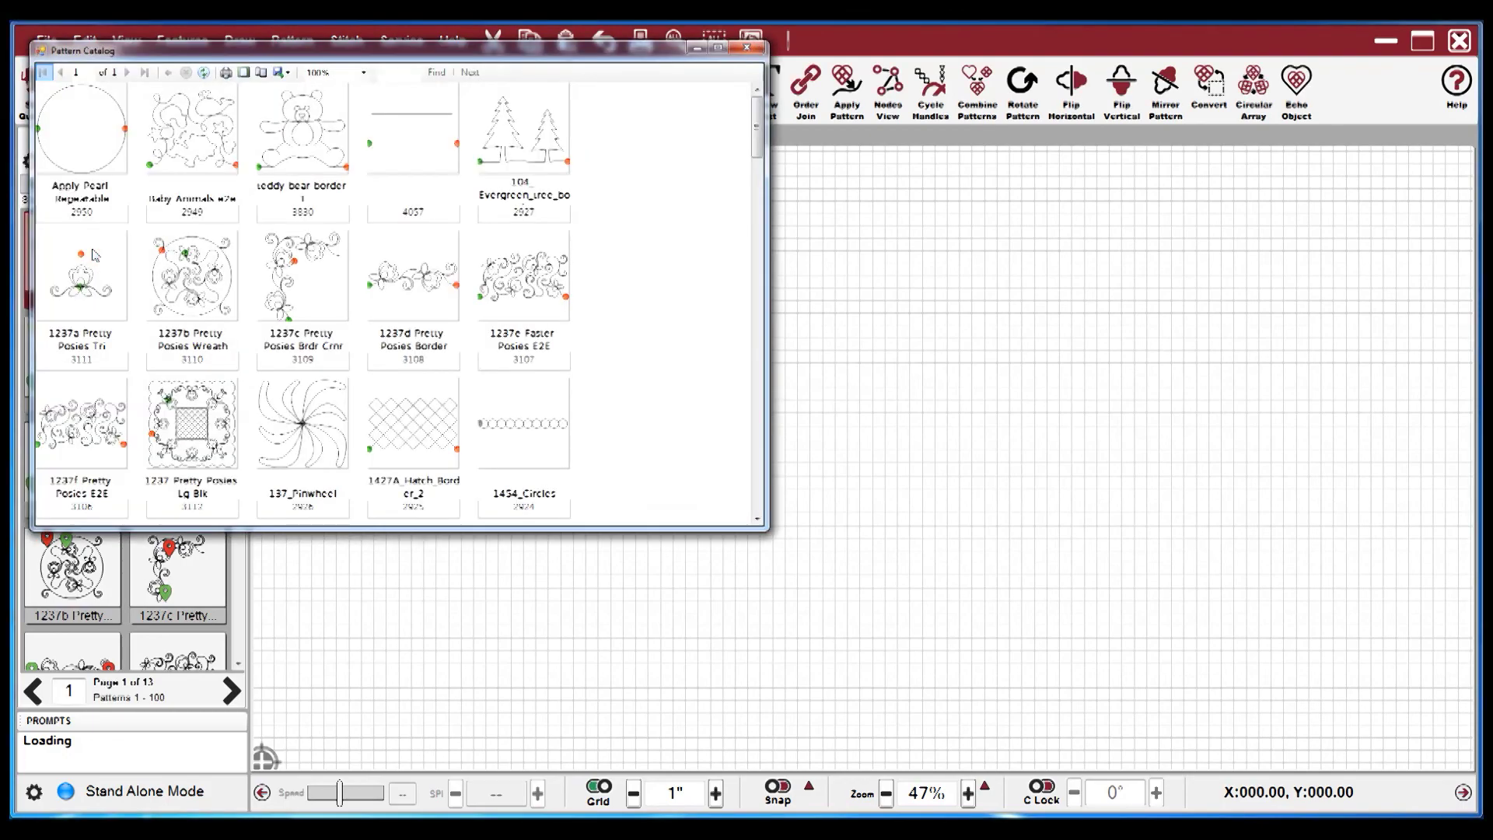
pyautogui.moveTo(755, 128); pyautogui.dragTo(754, 497)
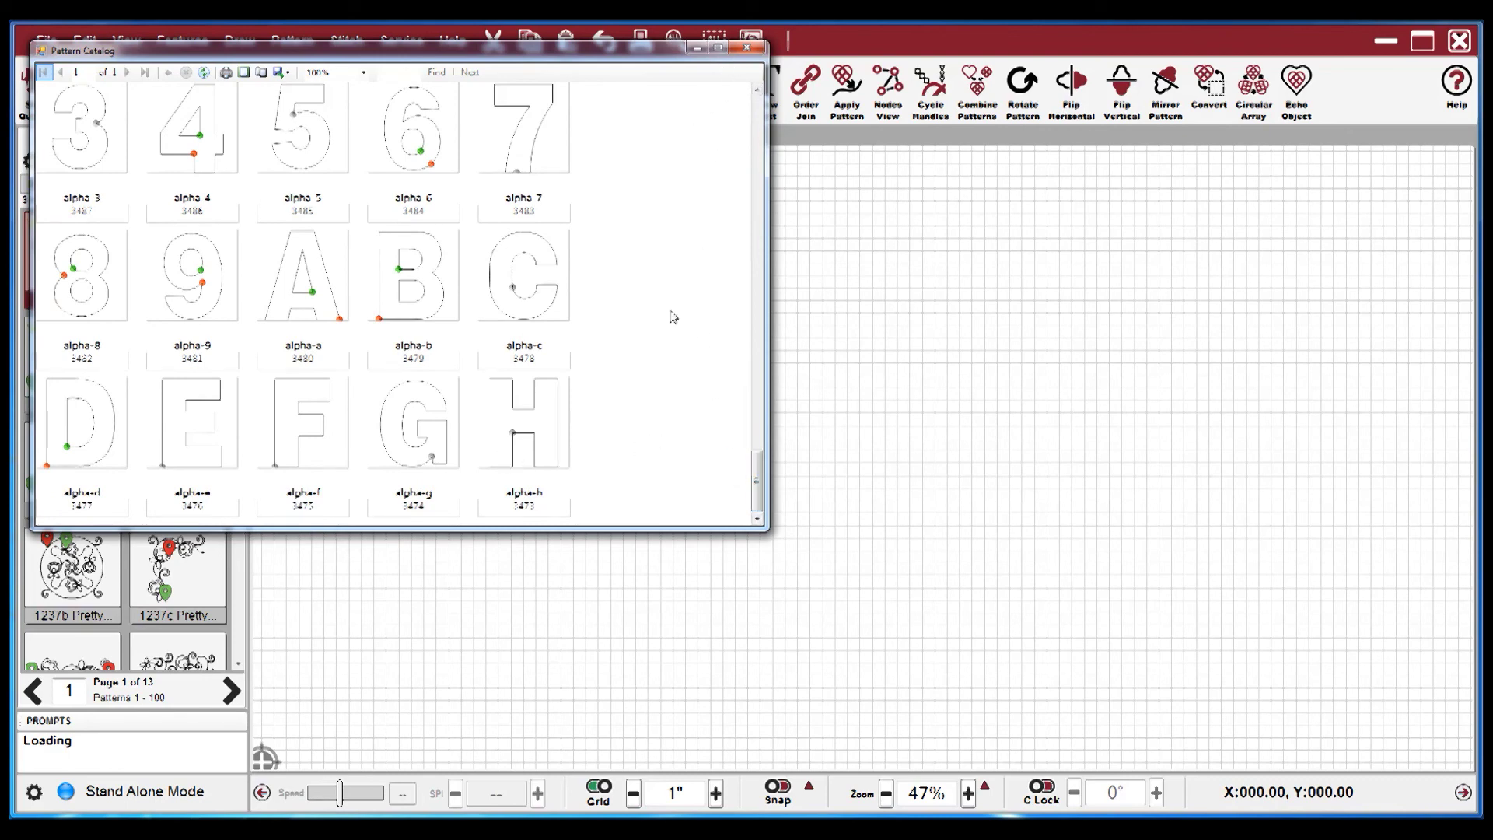
pyautogui.click(749, 55)
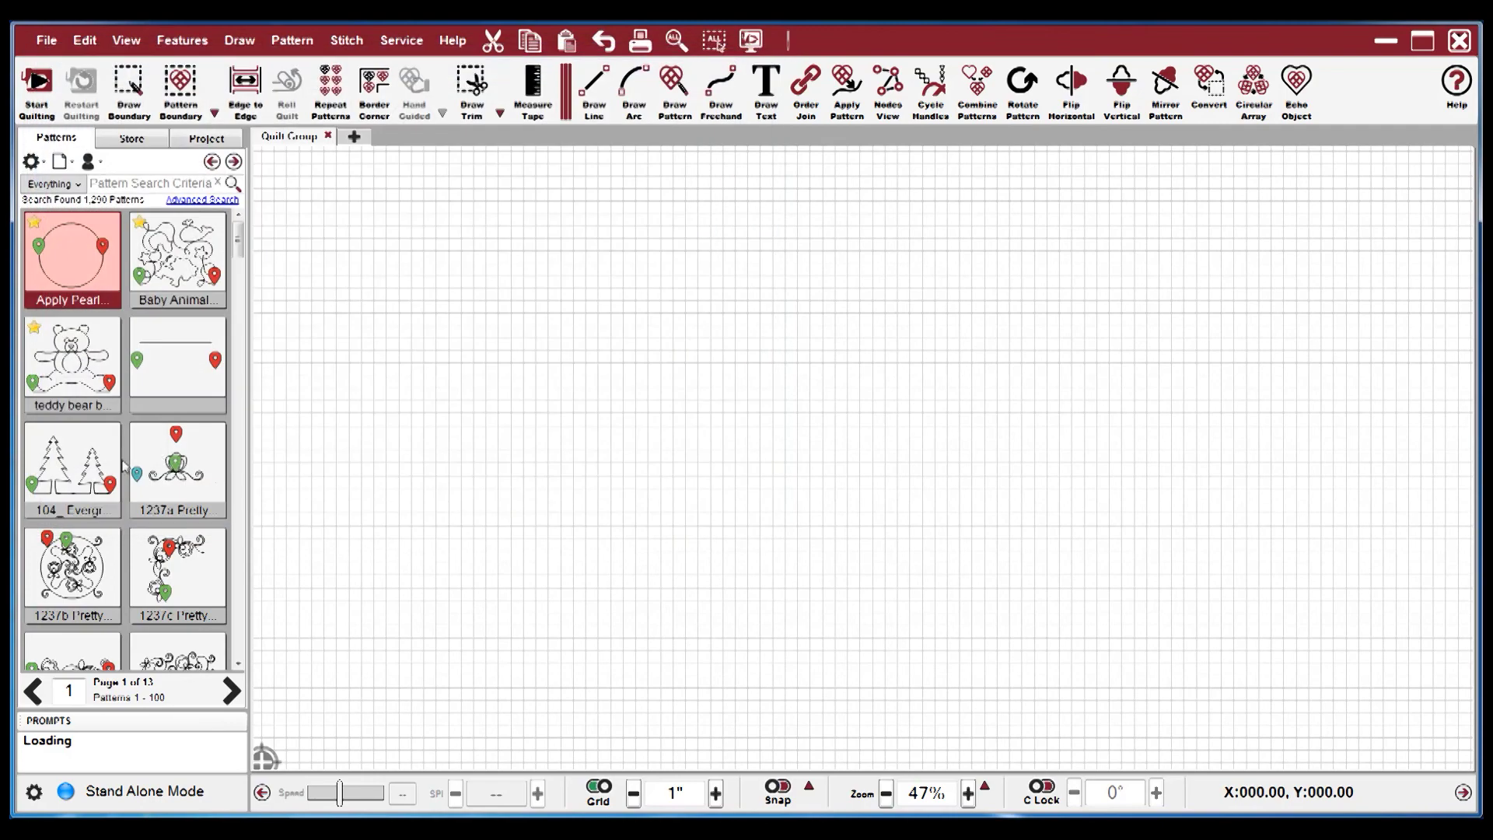
# - Page to page 2 of the library patterns, then show the project's own pattern list
pyautogui.click(239, 329)
pyautogui.moveTo(239, 329); pyautogui.dragTo(231, 651)
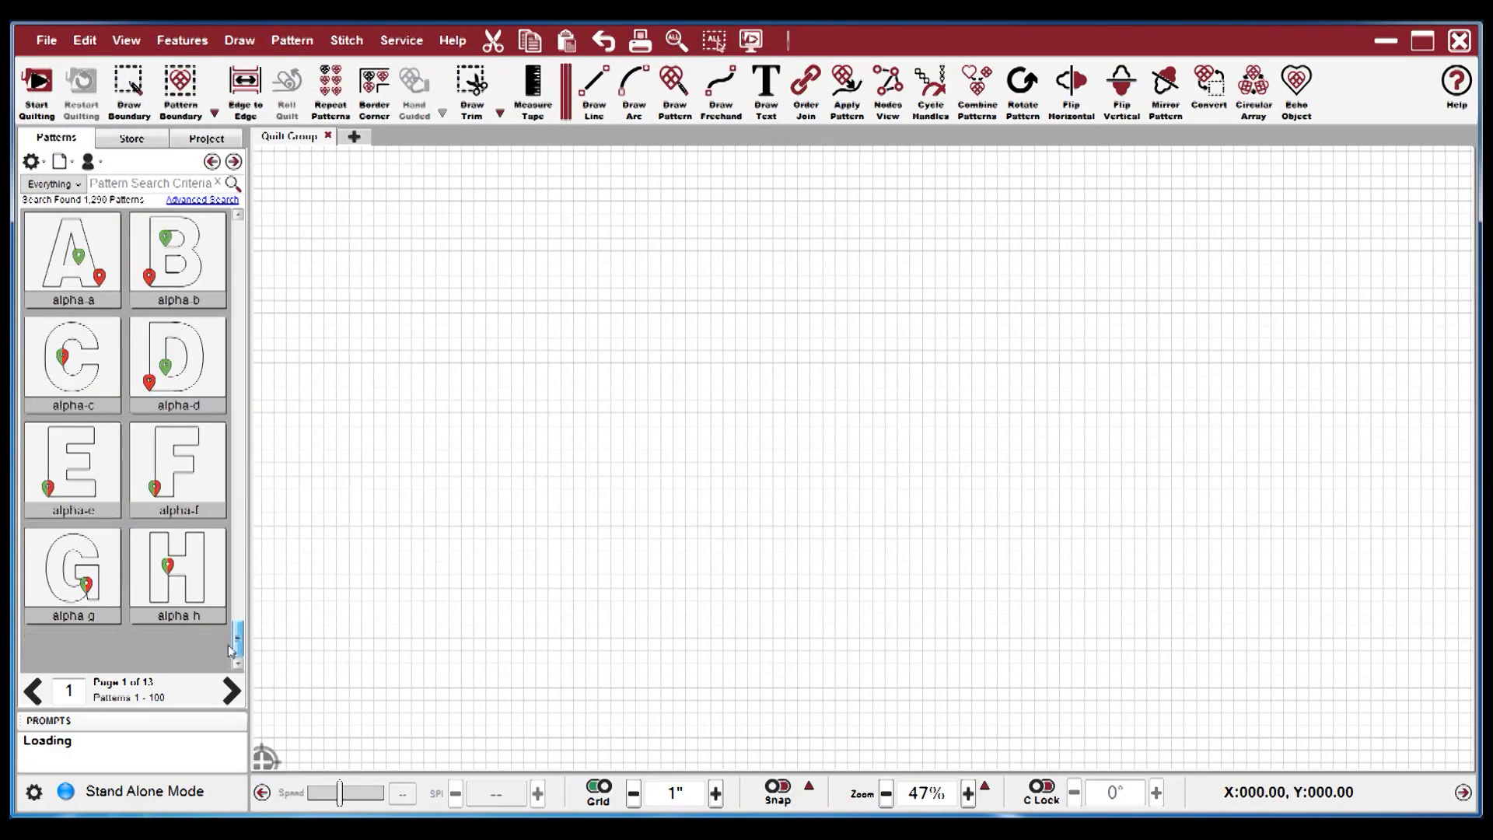
pyautogui.click(229, 692)
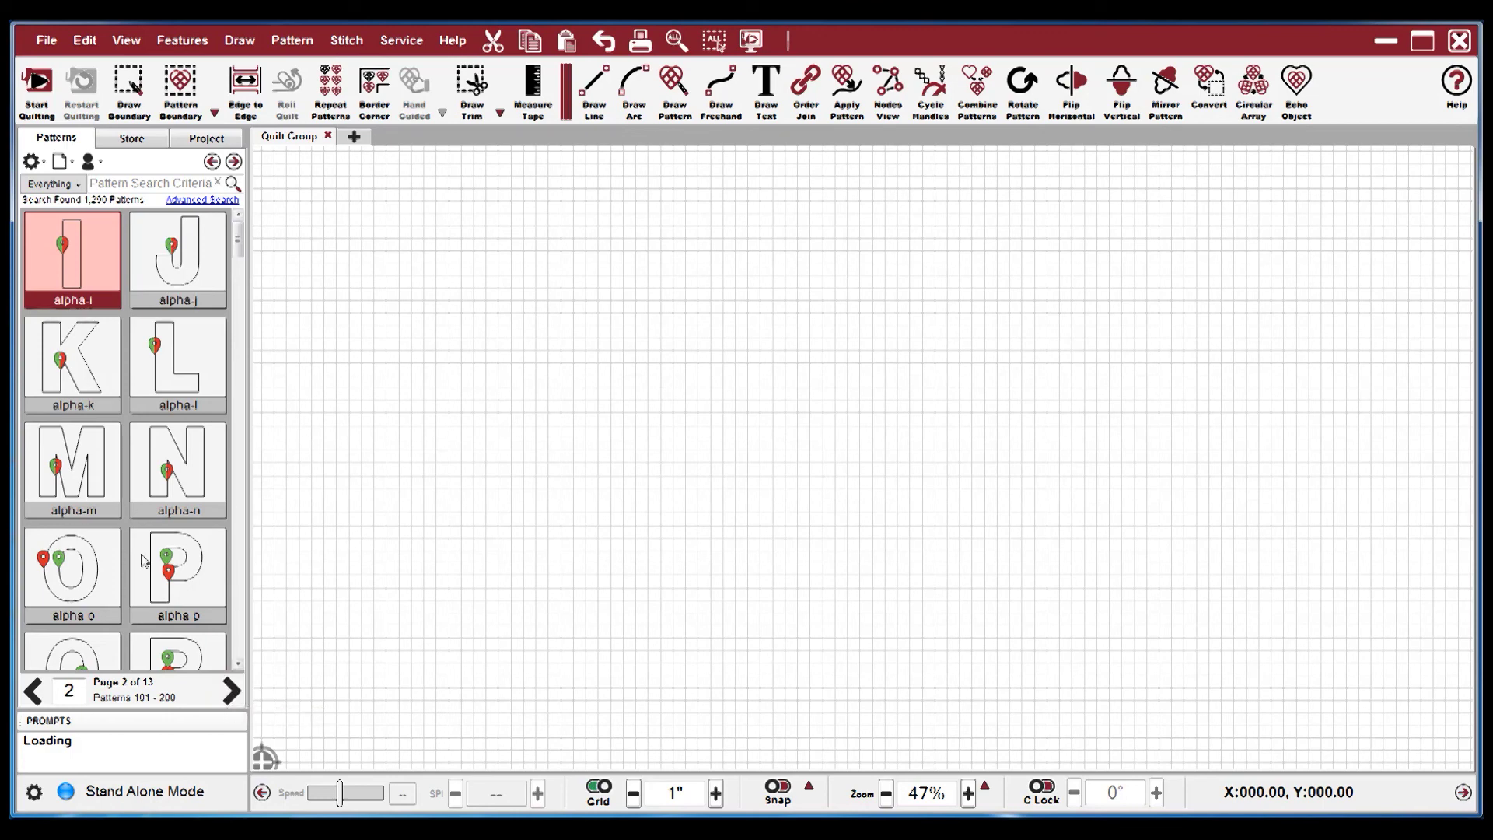
pyautogui.click(205, 140)
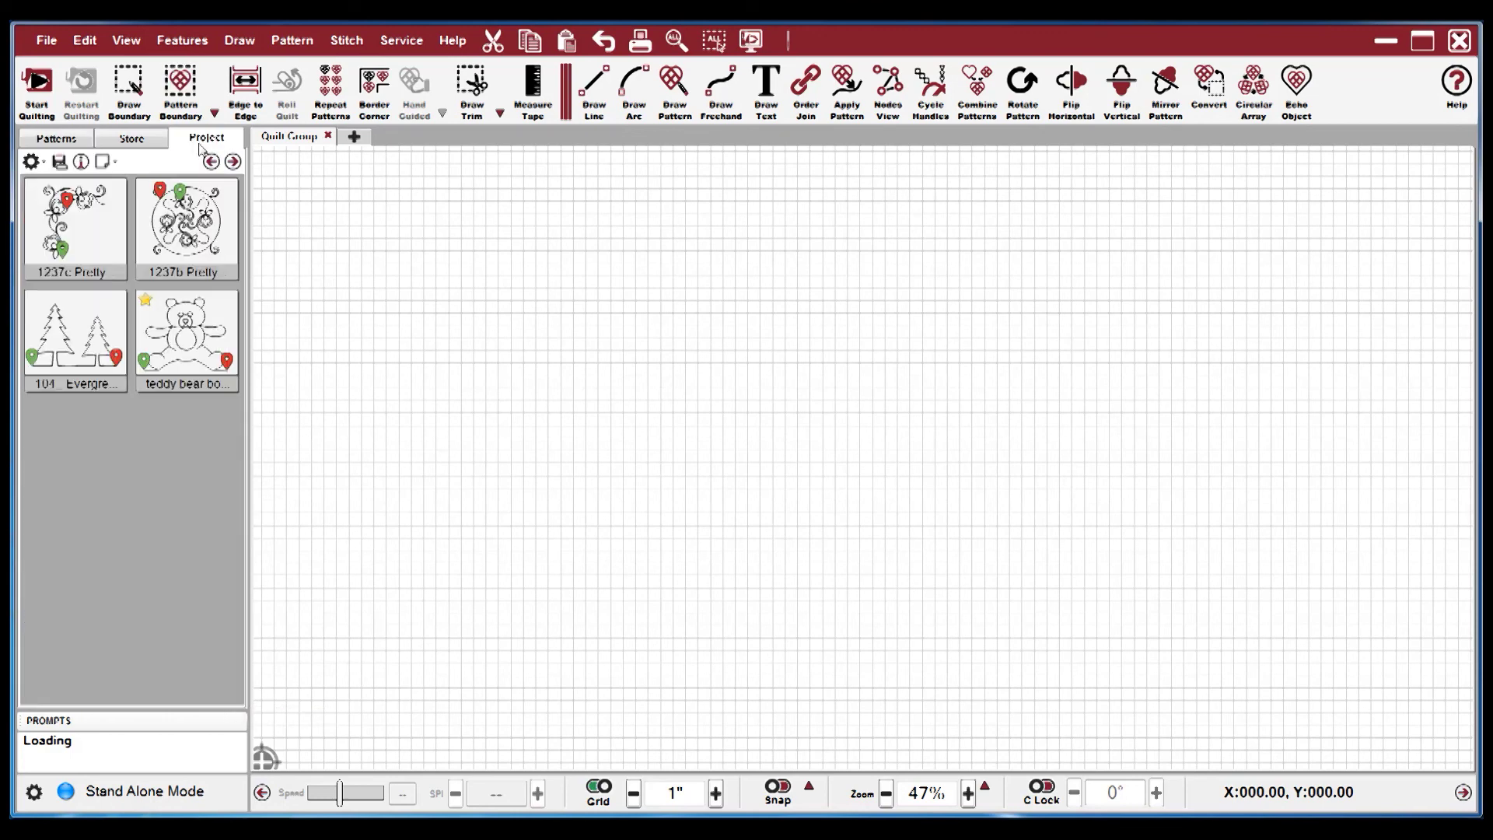
# - Build a Pattern Catalog of the project's four patterns
pyautogui.click(109, 169)
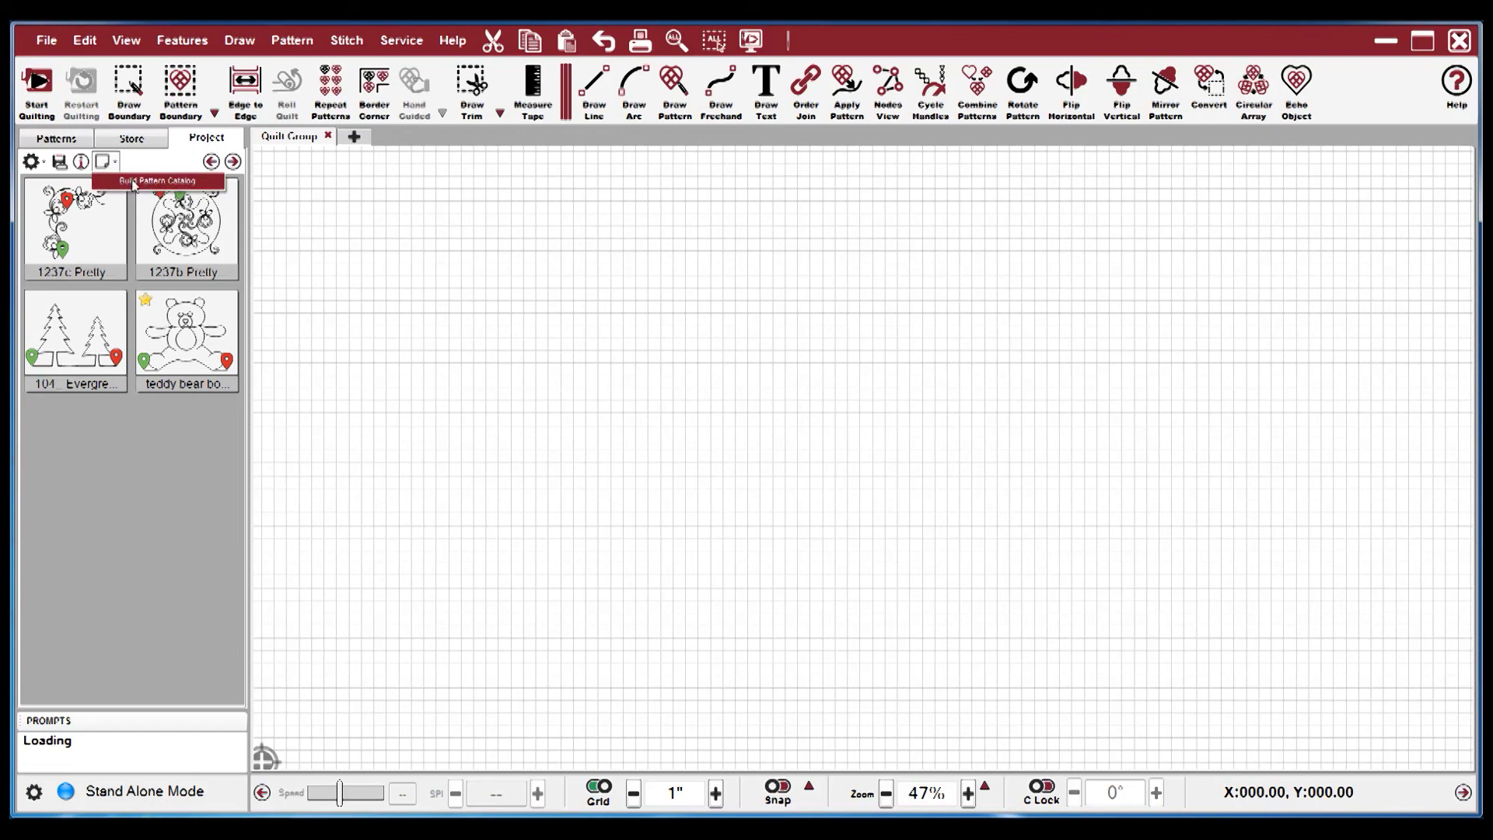
pyautogui.click(135, 183)
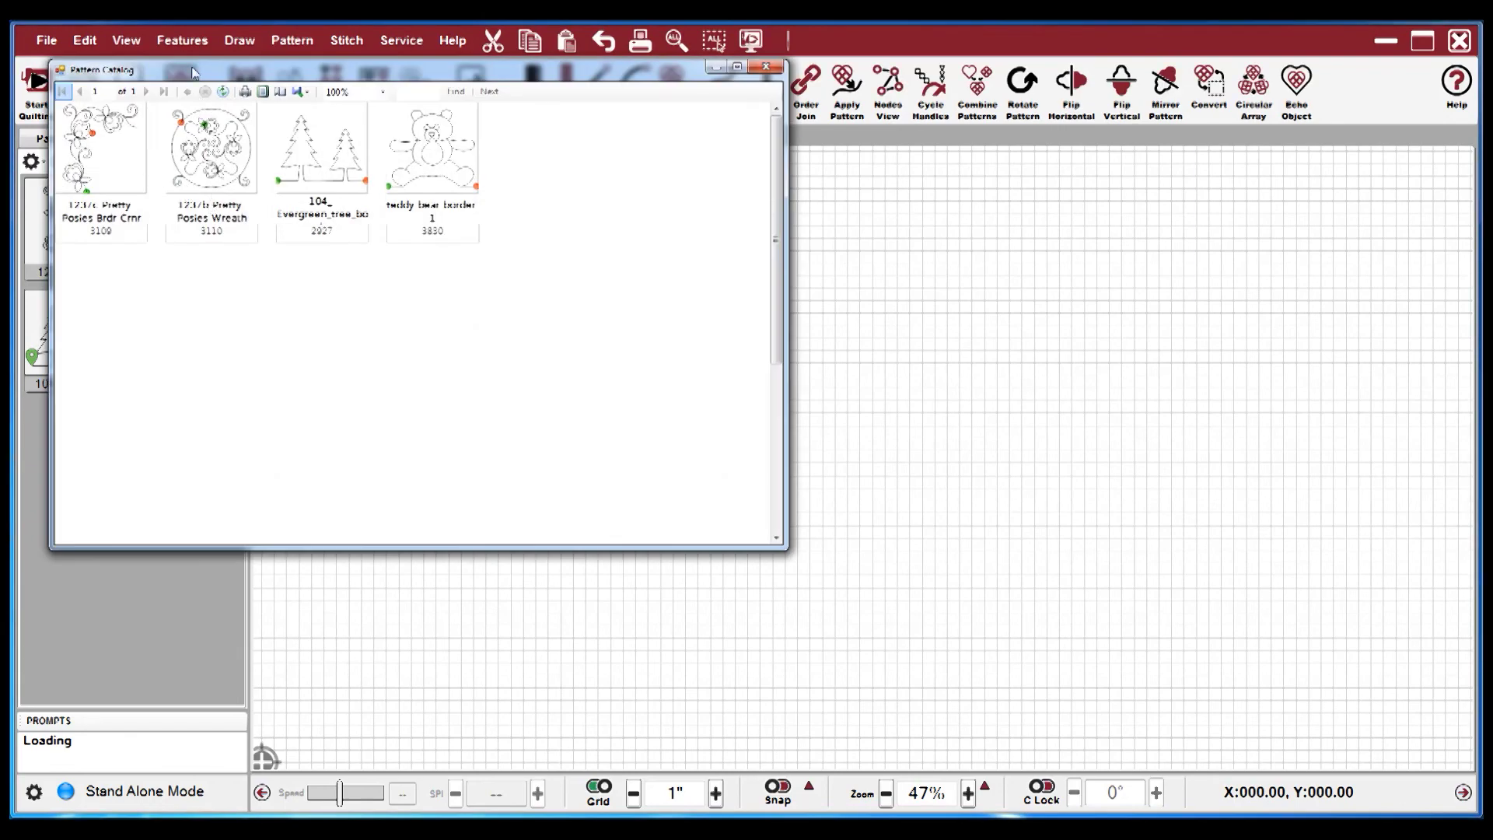
pyautogui.moveTo(191, 67); pyautogui.dragTo(240, 130)
# - Export the catalog as a Word document saved to the Desktop as CatReport1.docx
pyautogui.click(348, 154)
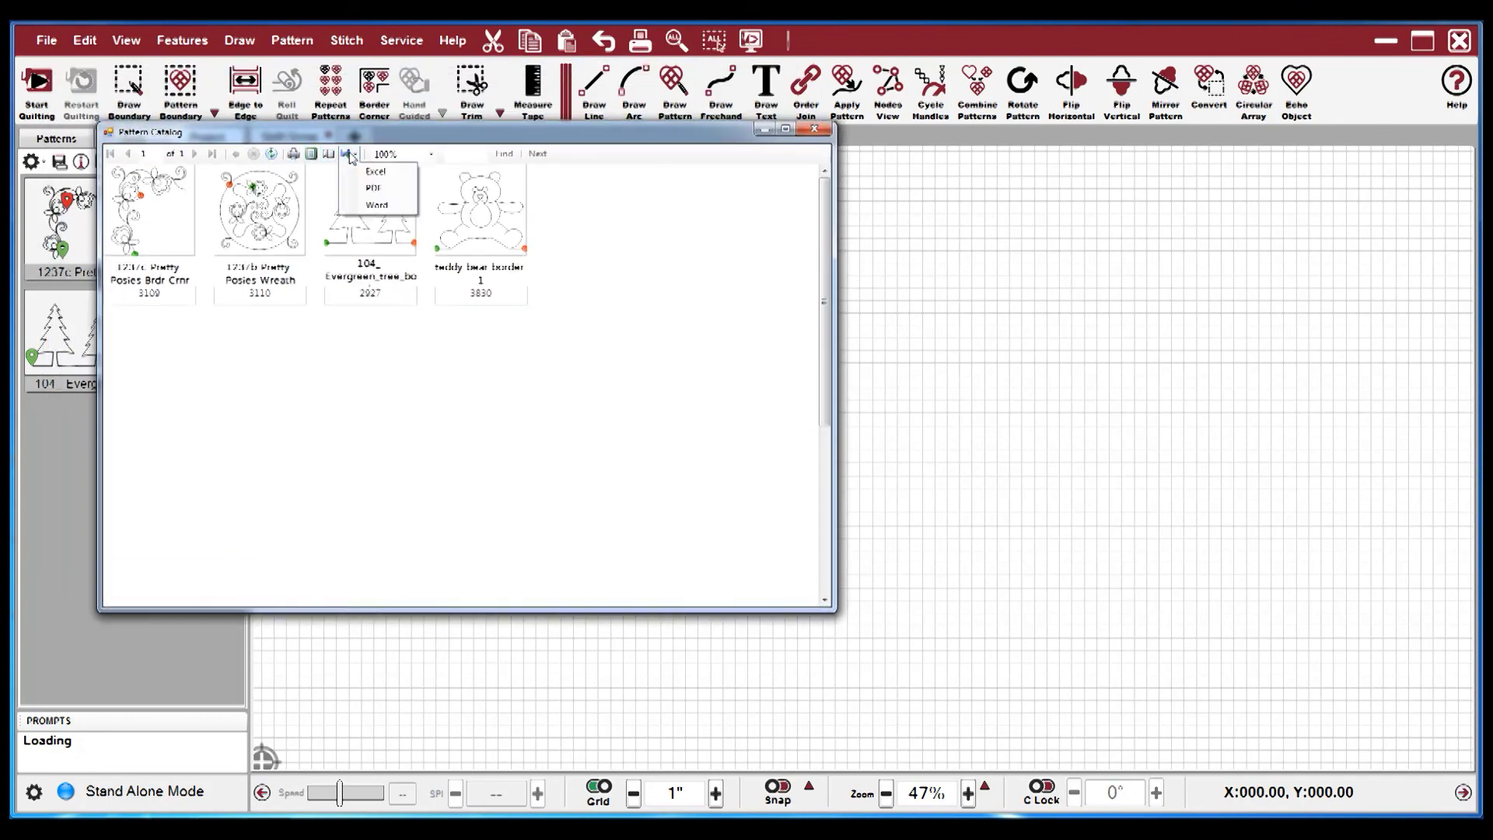
pyautogui.click(365, 206)
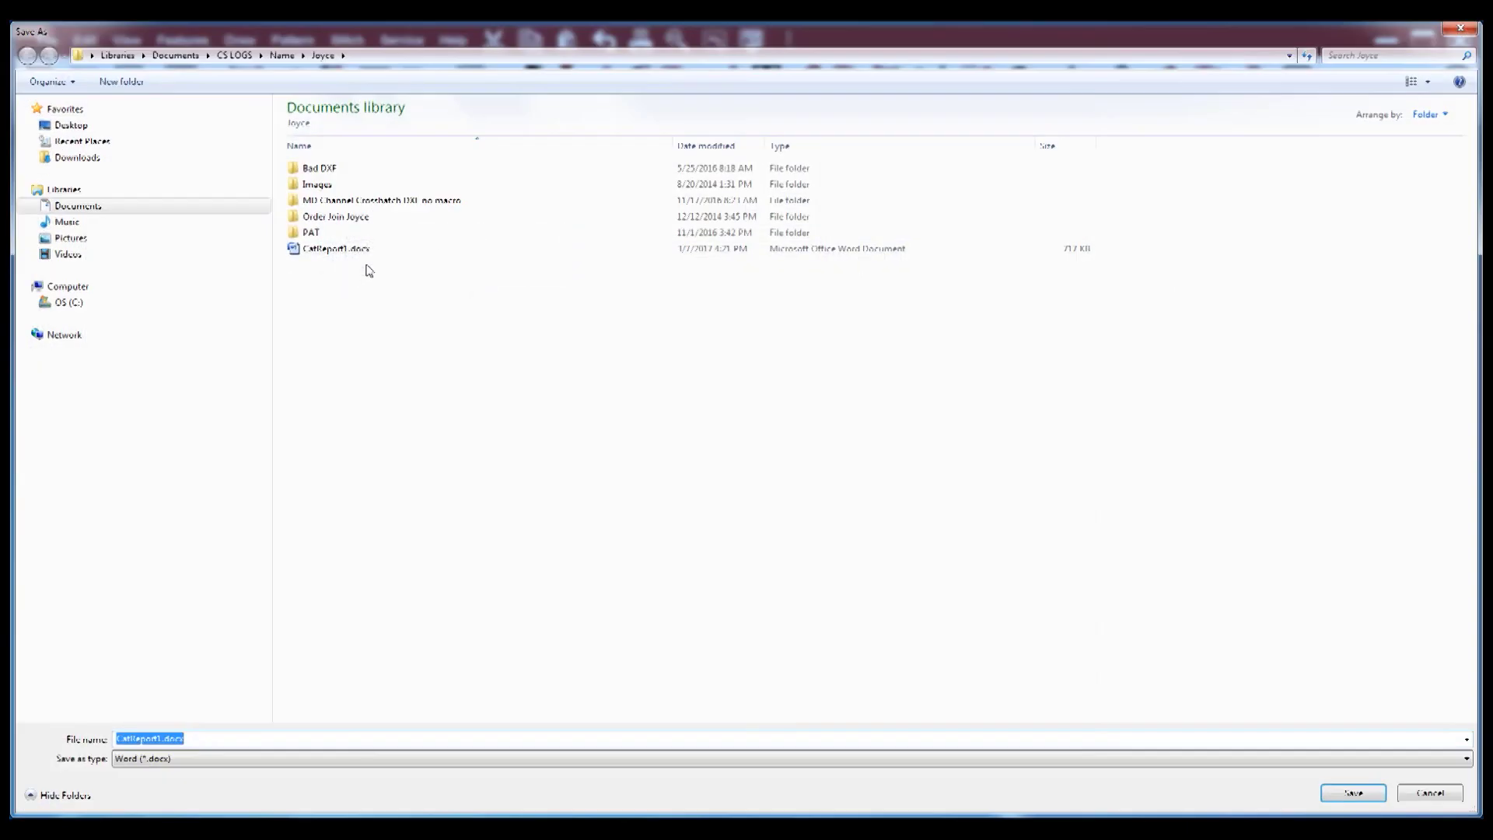
pyautogui.click(85, 125)
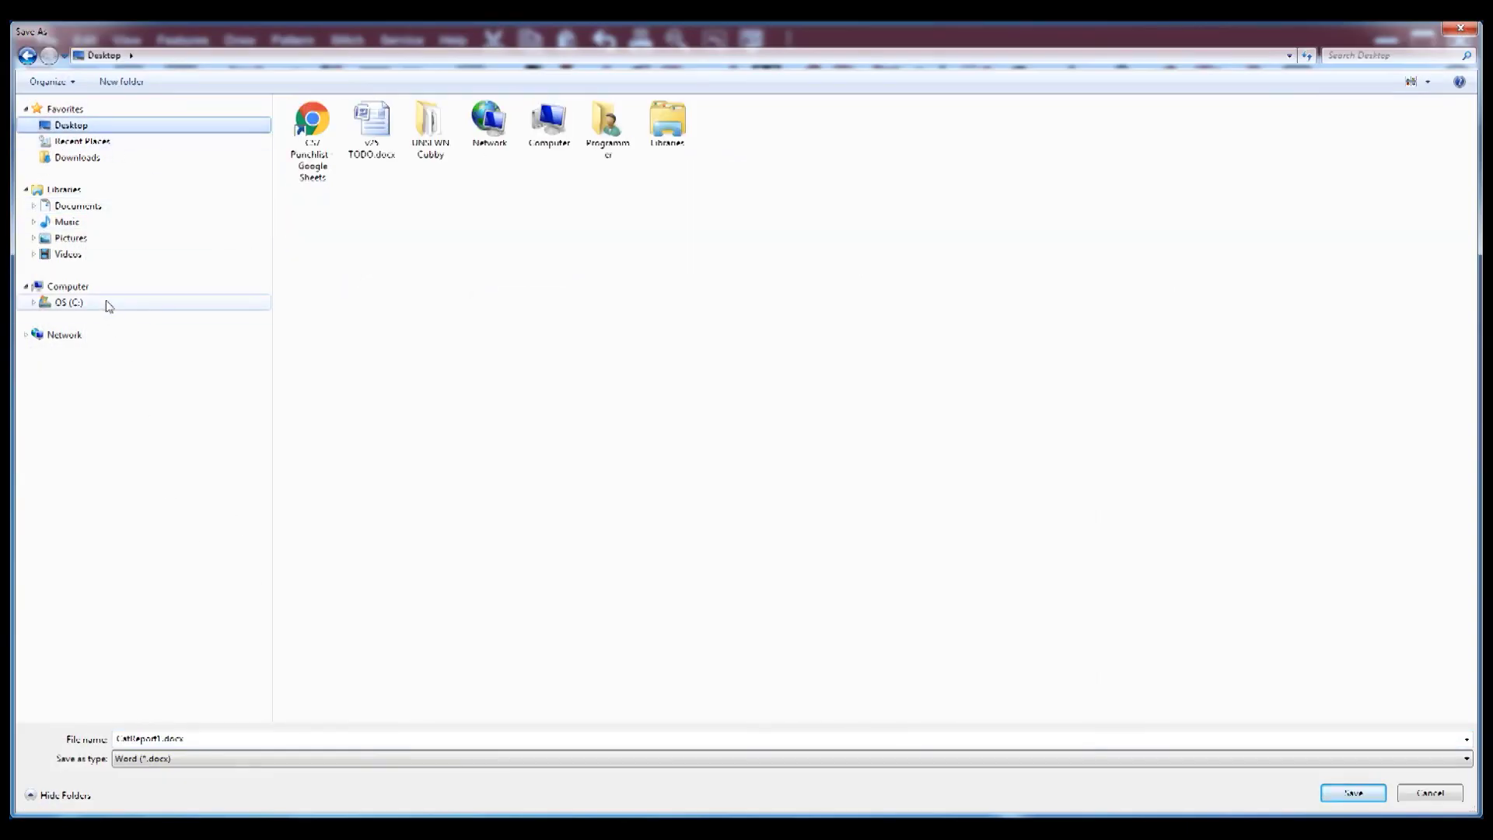
pyautogui.click(1353, 793)
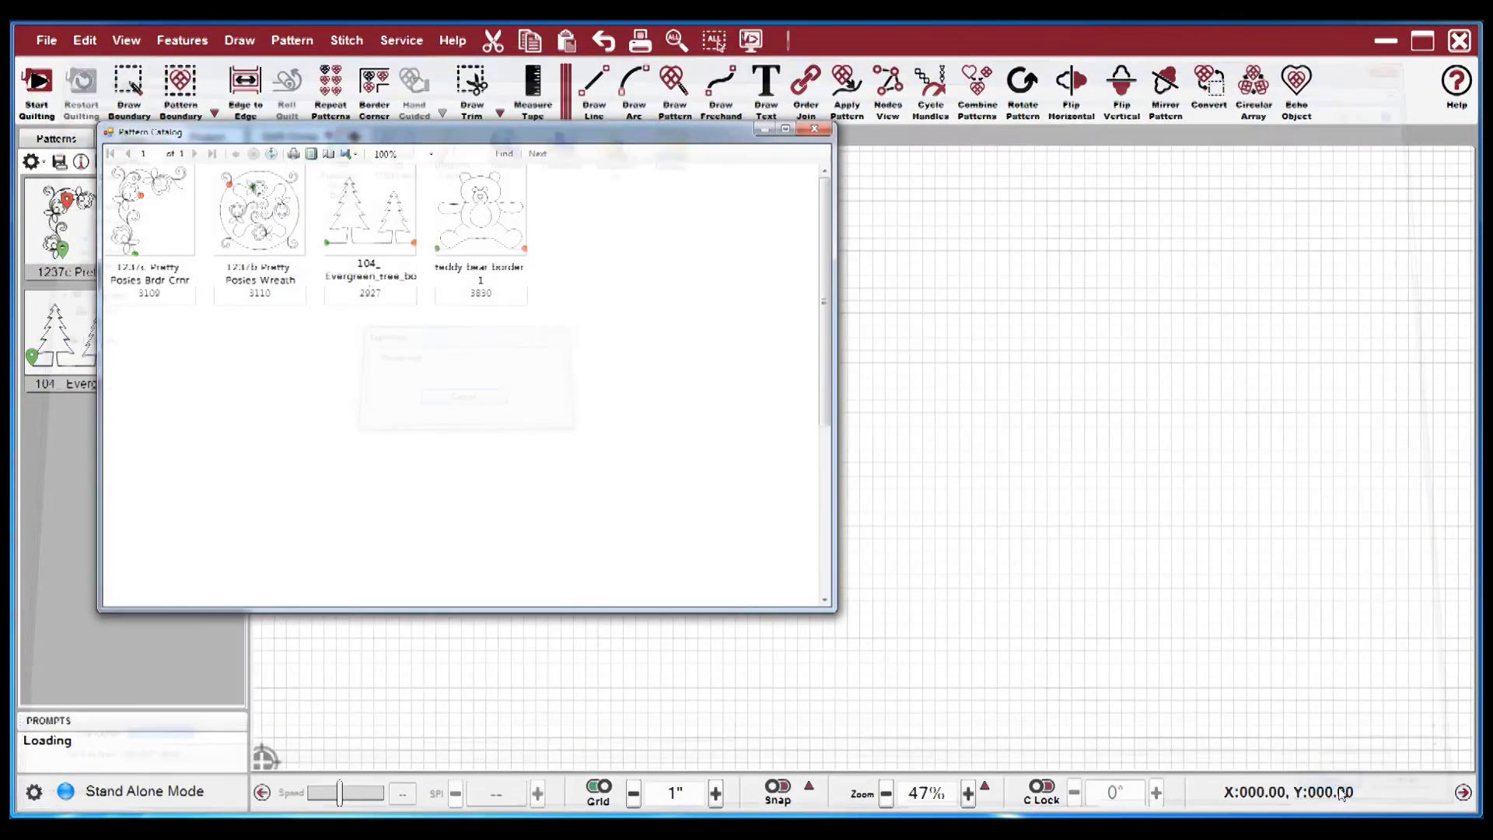